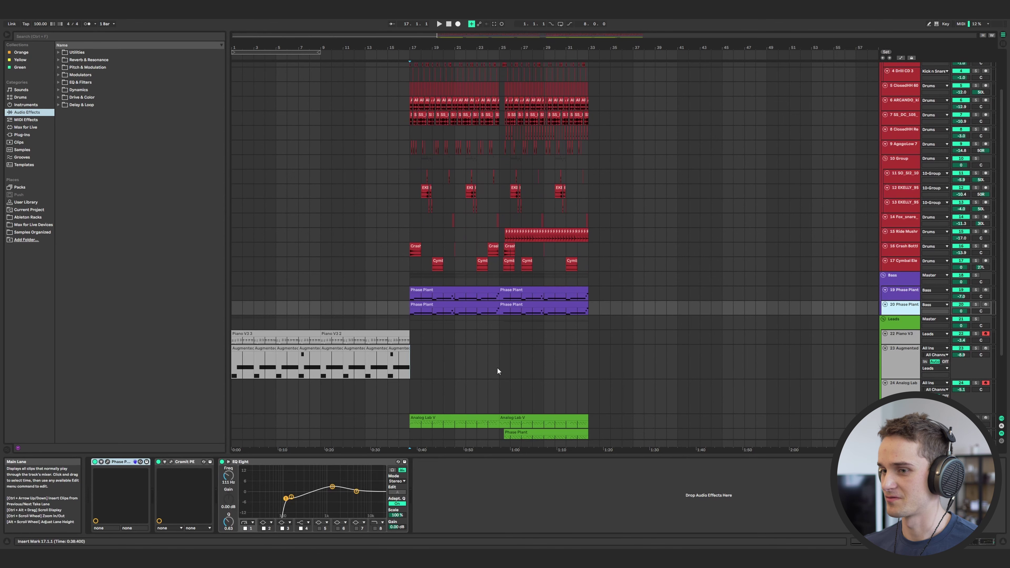
Solo bass track 20 and view its Phase Plant patch, closing the plug-in window again.
left_click(108, 462)
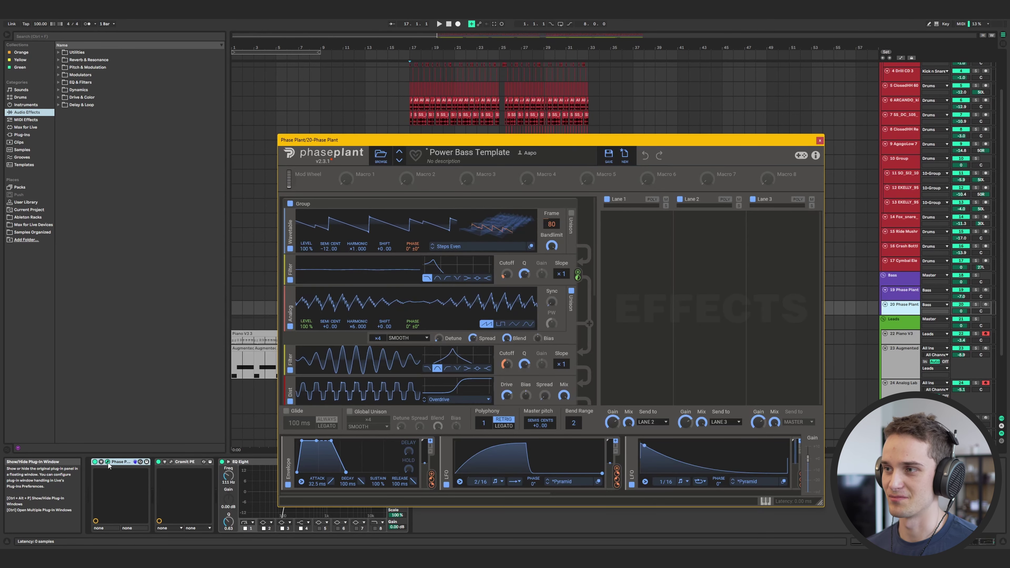
left_click(820, 140)
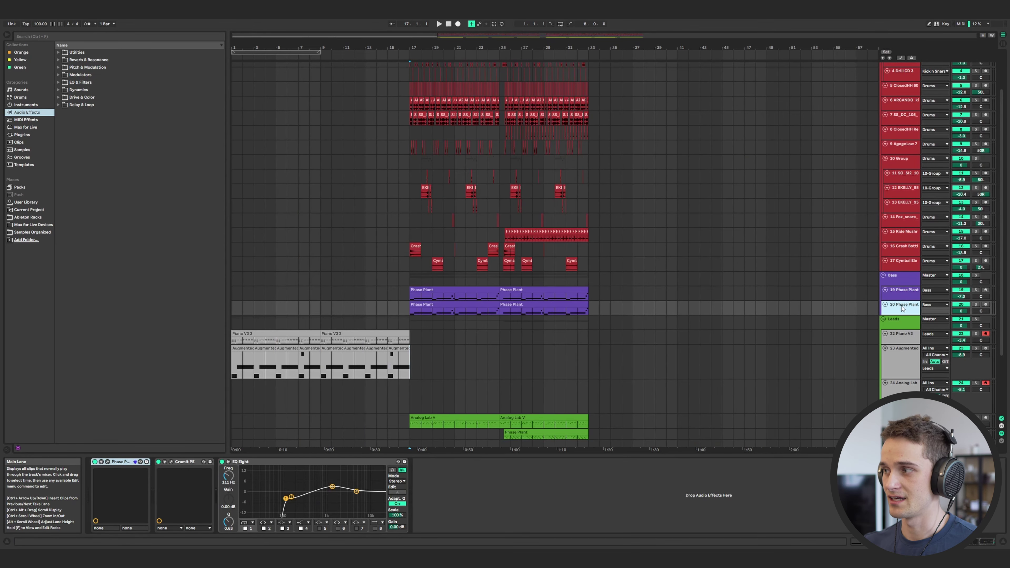
left_click(976, 304)
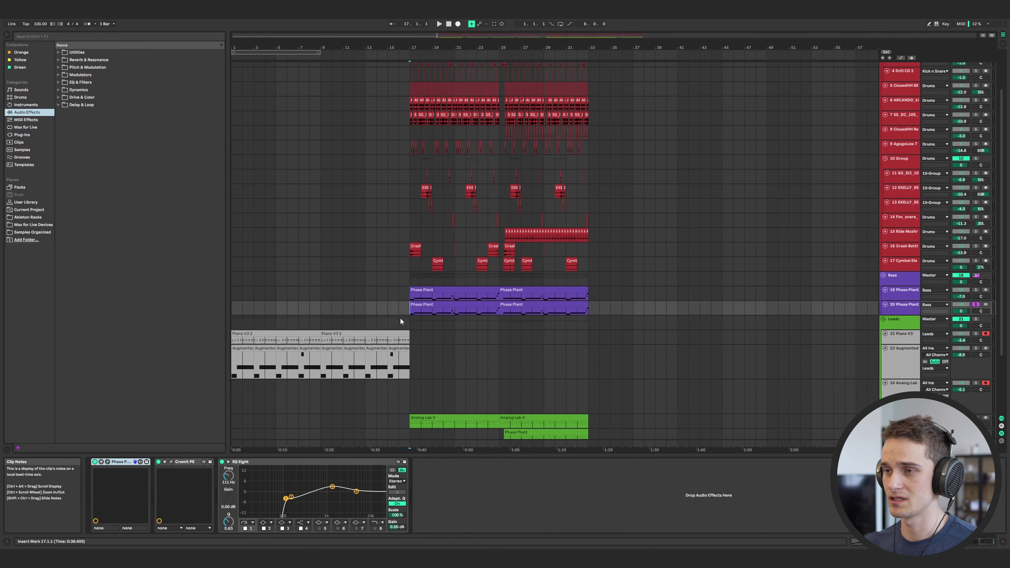
left_click(108, 462)
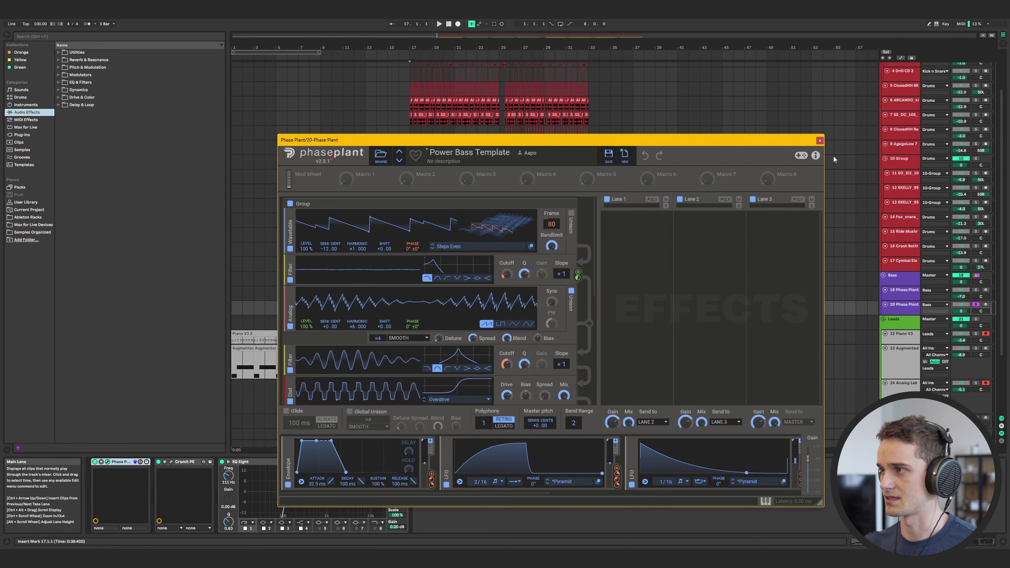
left_click(820, 142)
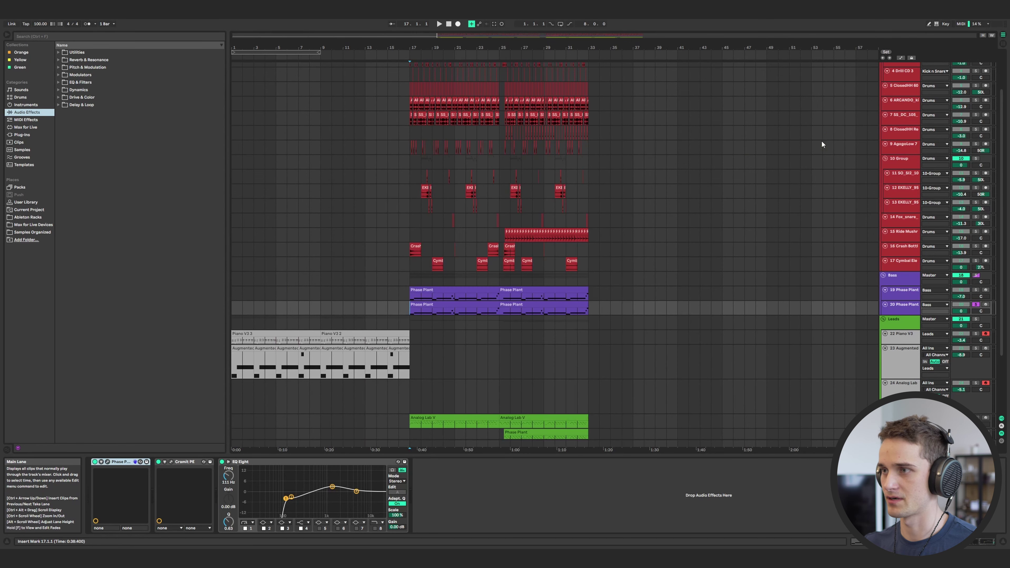
Play the soloed Bass group from bar 17 and inspect the Phase Plant patch on track 20.
left_click(171, 462)
left_click(410, 278)
key("space")
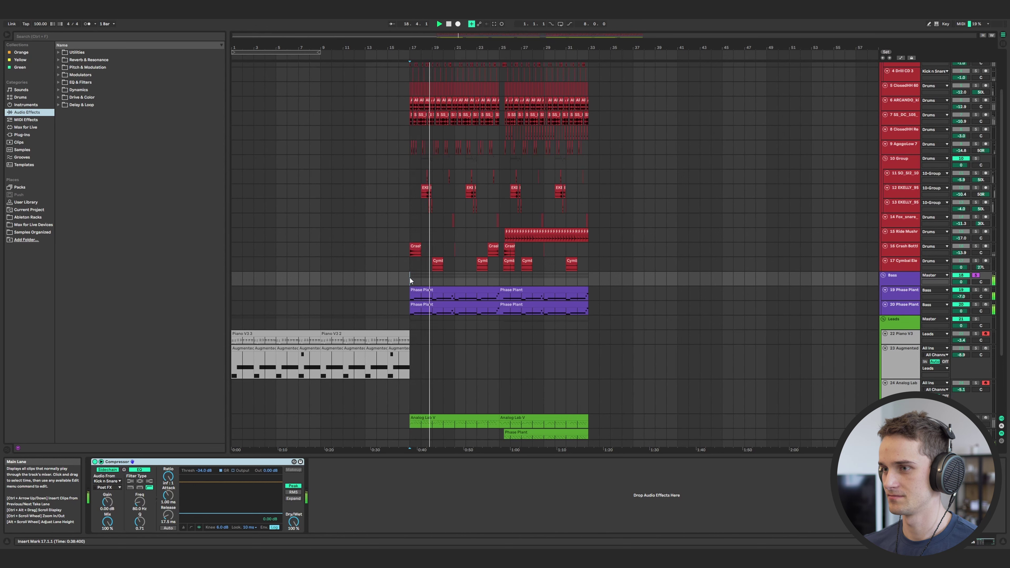
left_click(338, 308)
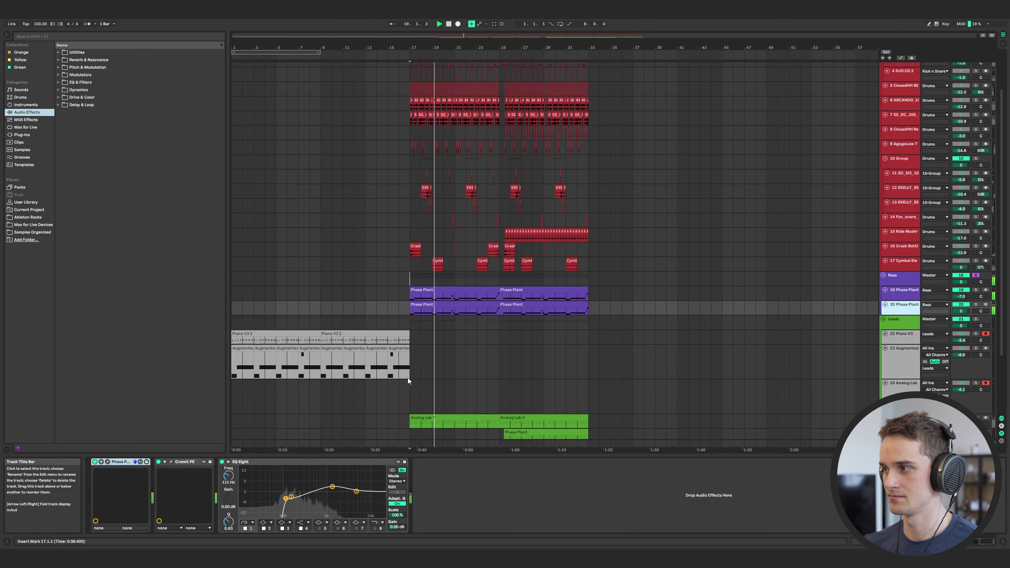
left_click(107, 462)
left_click_drag(596, 261, 595, 356)
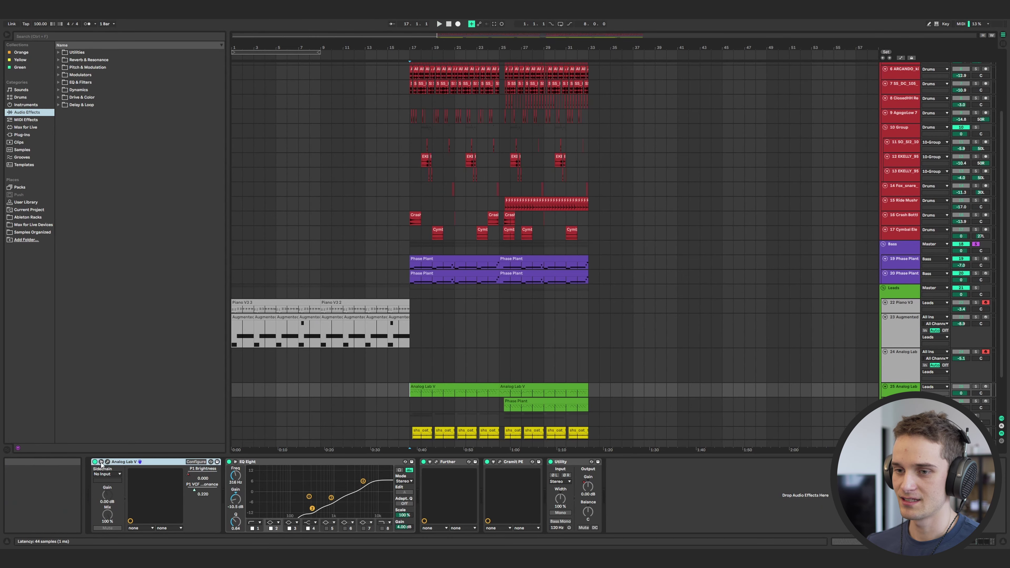
Play the soloed leads with the bass from bar 17, and the soloed FX tracks from bars 17 and 25.
scroll(404, 166, "down", 1)
key("space")
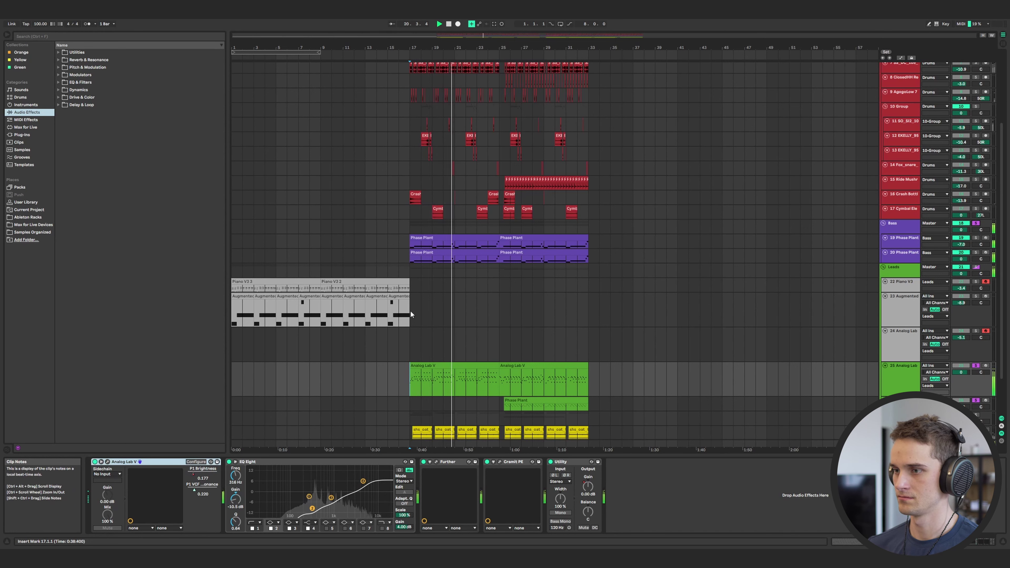
left_click(901, 397)
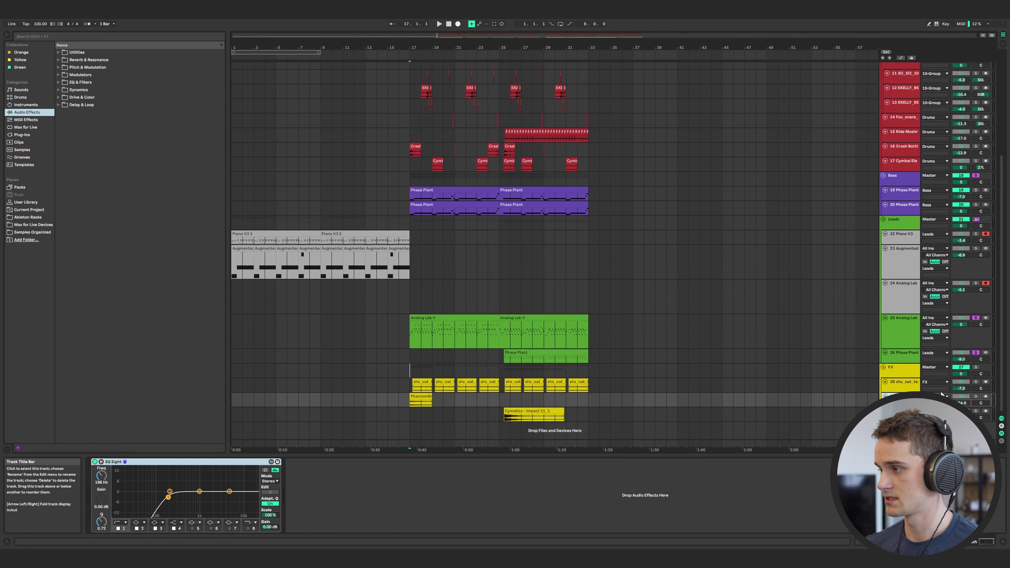
left_click(976, 397)
key("space")
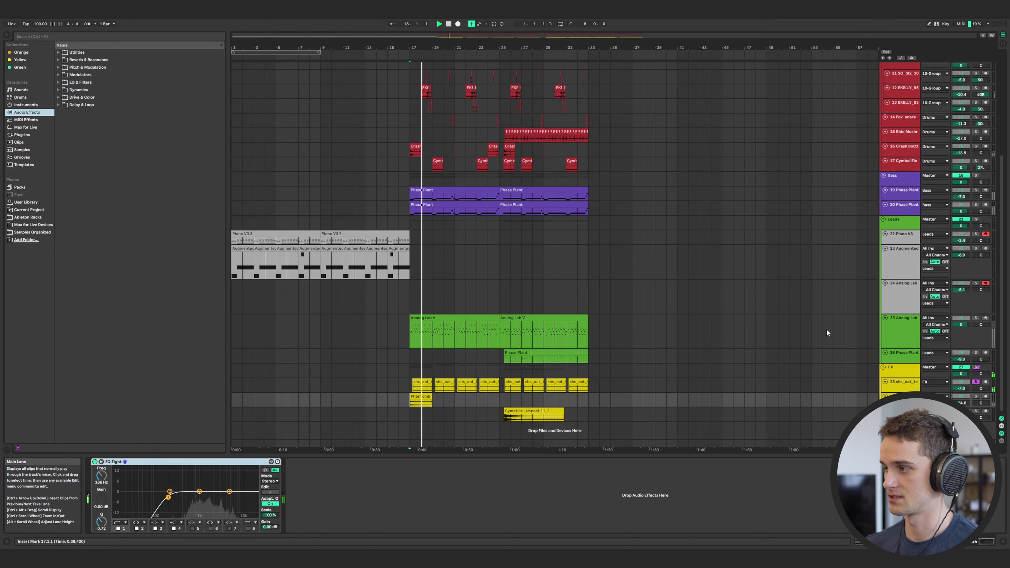
left_click(499, 414)
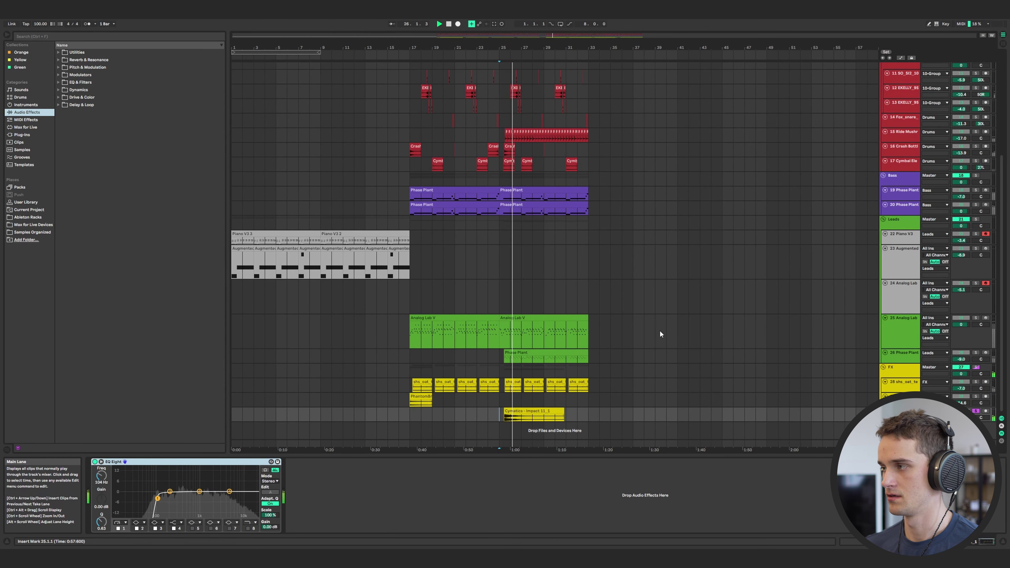
Solo the whole Drums group and play it from bar 17.
scroll(900, 88, "up", 5)
left_click(900, 88)
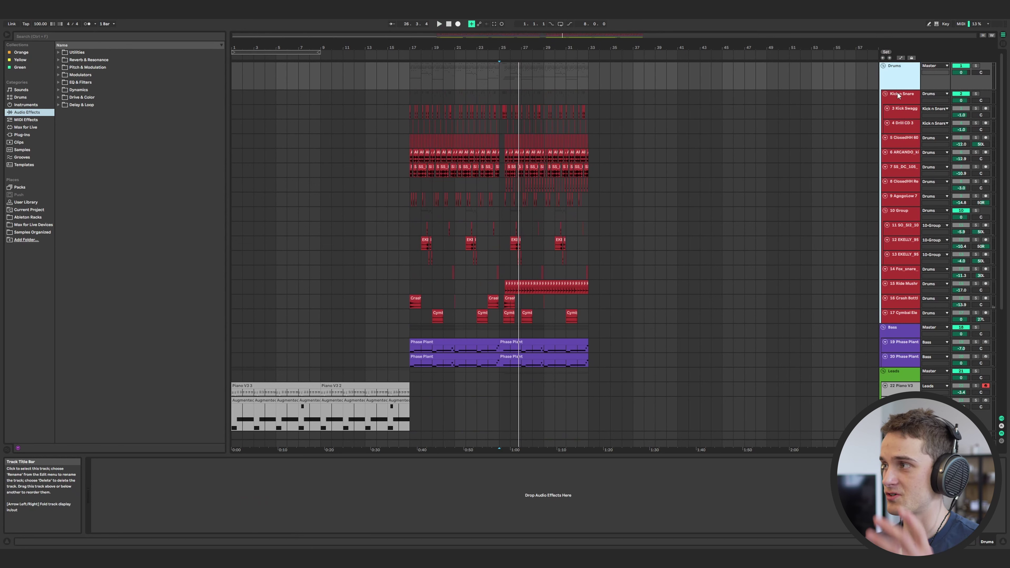
left_click(410, 75)
left_click(976, 66)
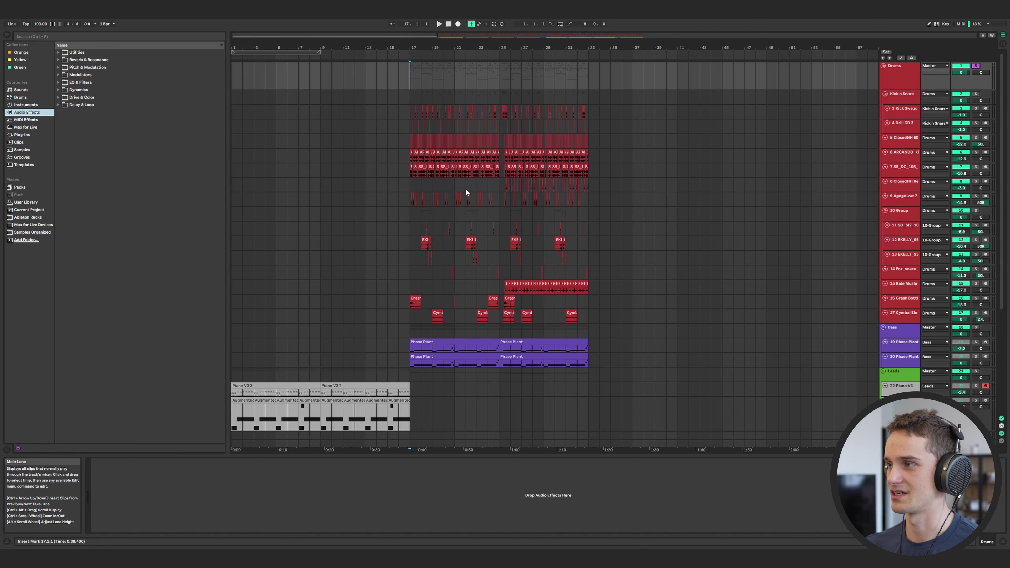
key("space")
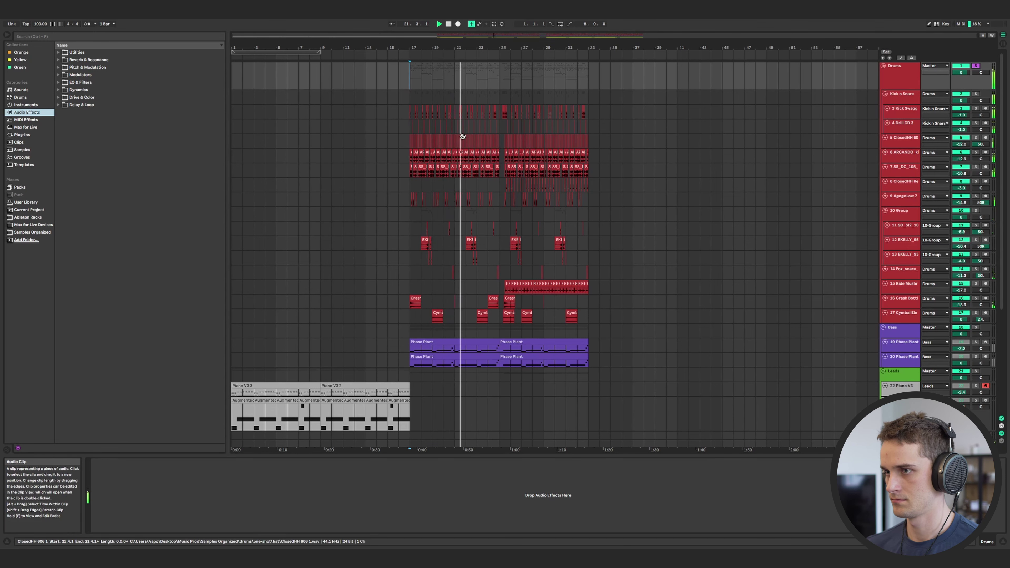
key("space")
Solo the ARCANDO hat loop on track 6 at bar 17 and audition the Drill CD hit on track 4.
left_click(408, 158)
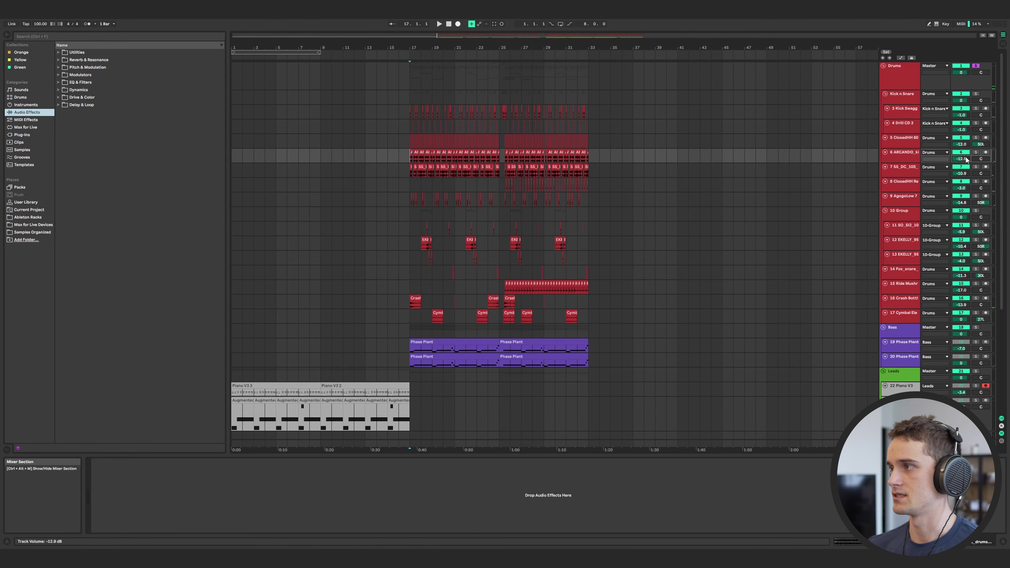
scroll(386, 162, "up", 15)
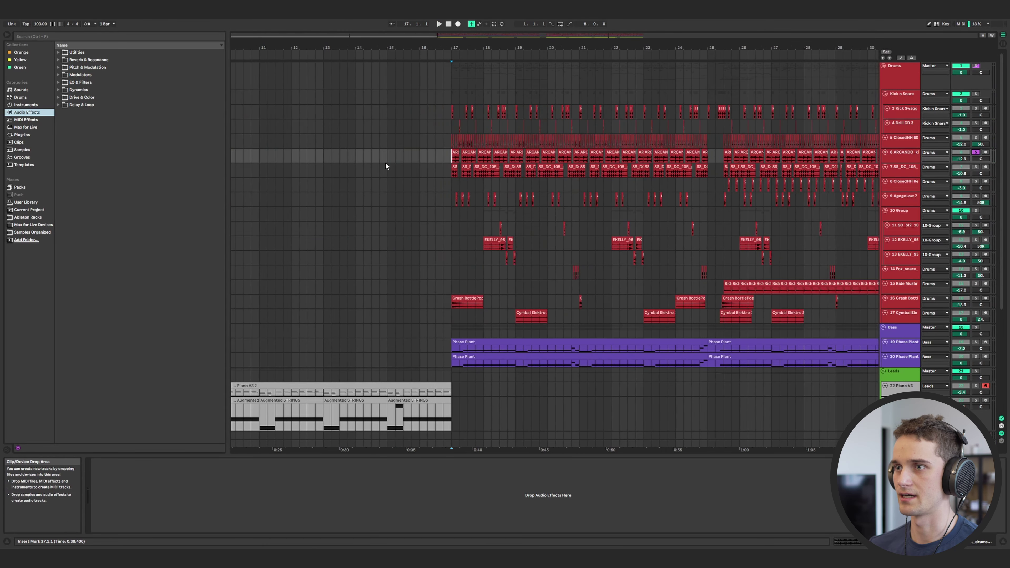
scroll(416, 151, "down", 6)
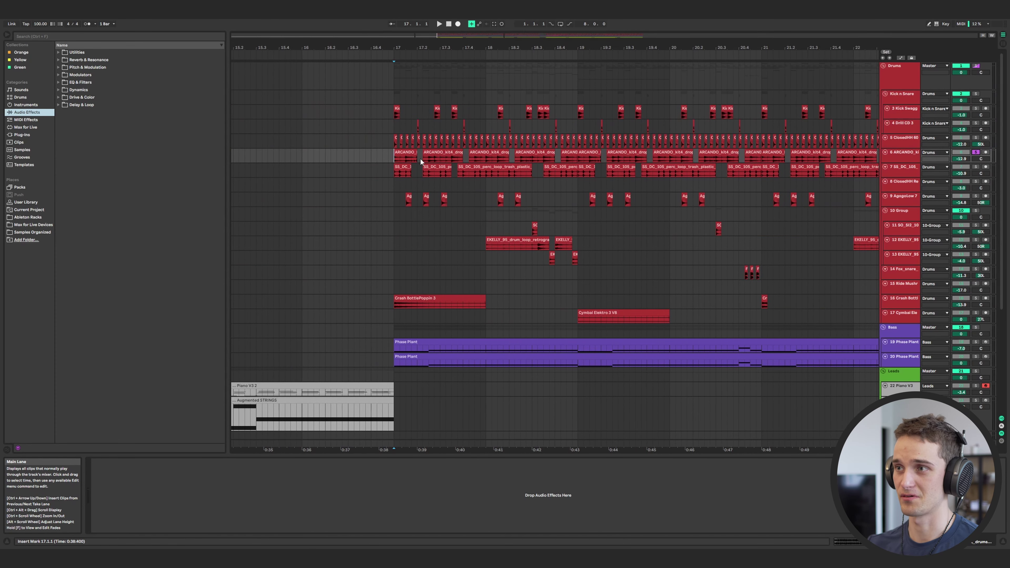
scroll(413, 125, "up", 5)
left_click(418, 136)
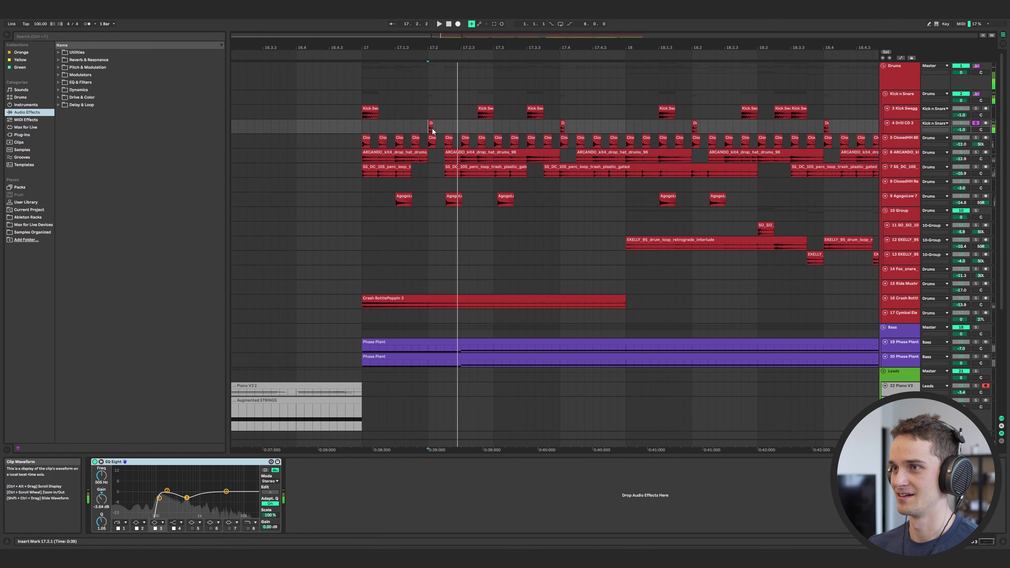
Play the ARCANDO hat loop soloed from bar 17 with several bars of the drum arrangement in view.
left_click(754, 155)
key("minus")
key("minus")
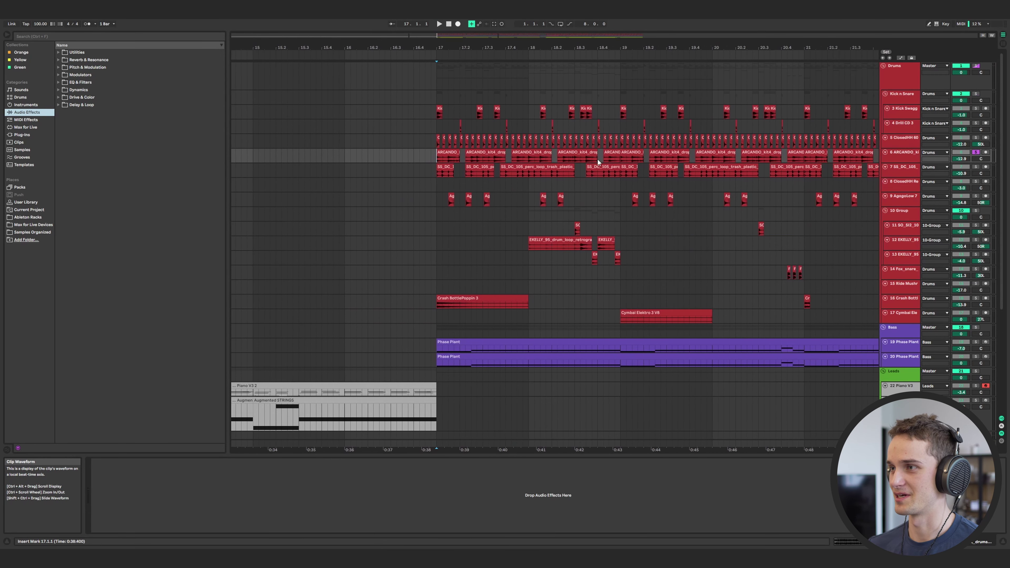
scroll(594, 163, "right", 5)
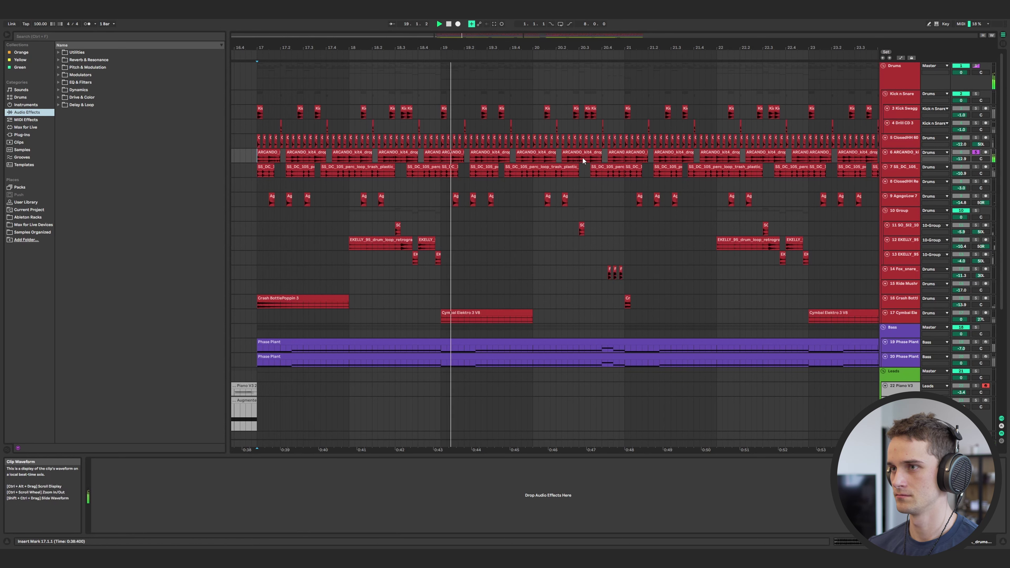
Add the closed hi-hat on track 5 to the soloed hat loop and play both from bar 17.
left_click(976, 137)
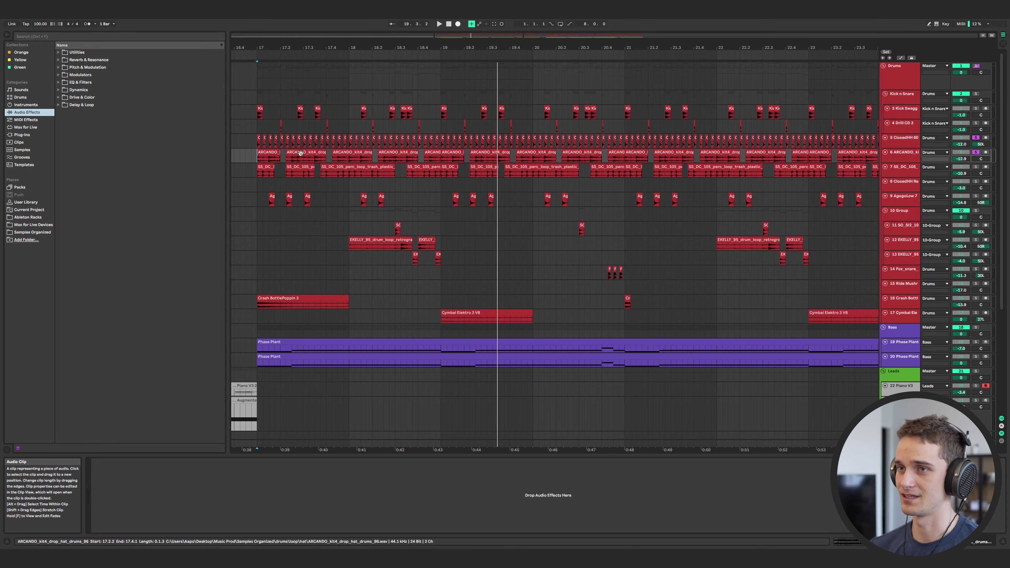
key("space")
key("space")
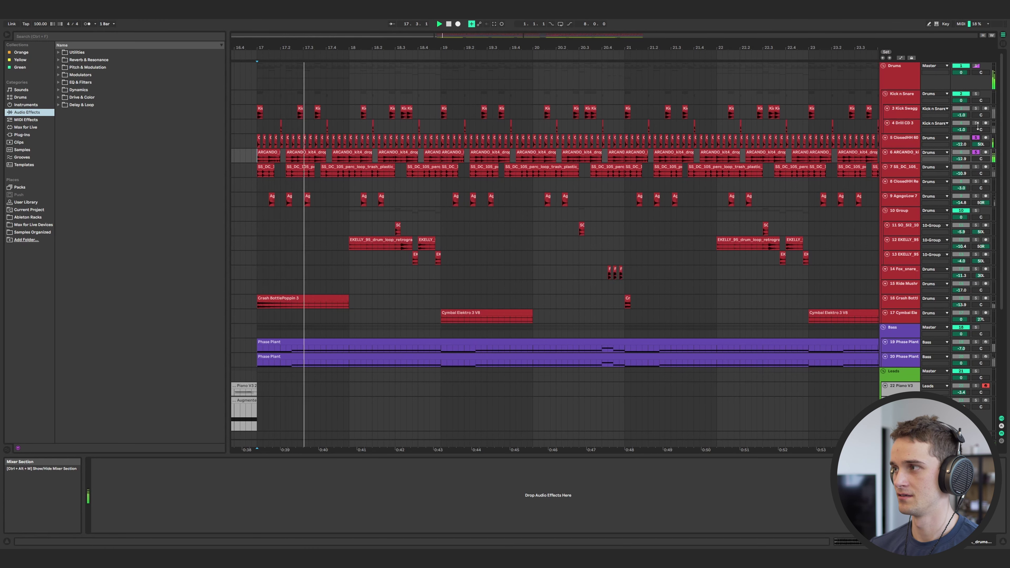
Add the Kick n Snare group, the SS_DC percussion loop and the AgogoLow track to the solo during playback.
left_click(977, 94)
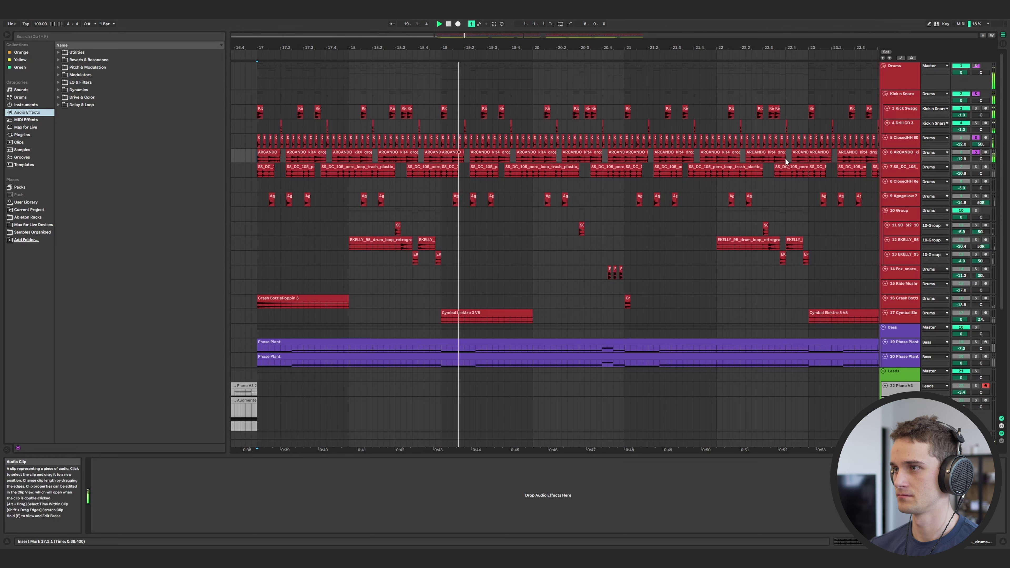
left_click(977, 167)
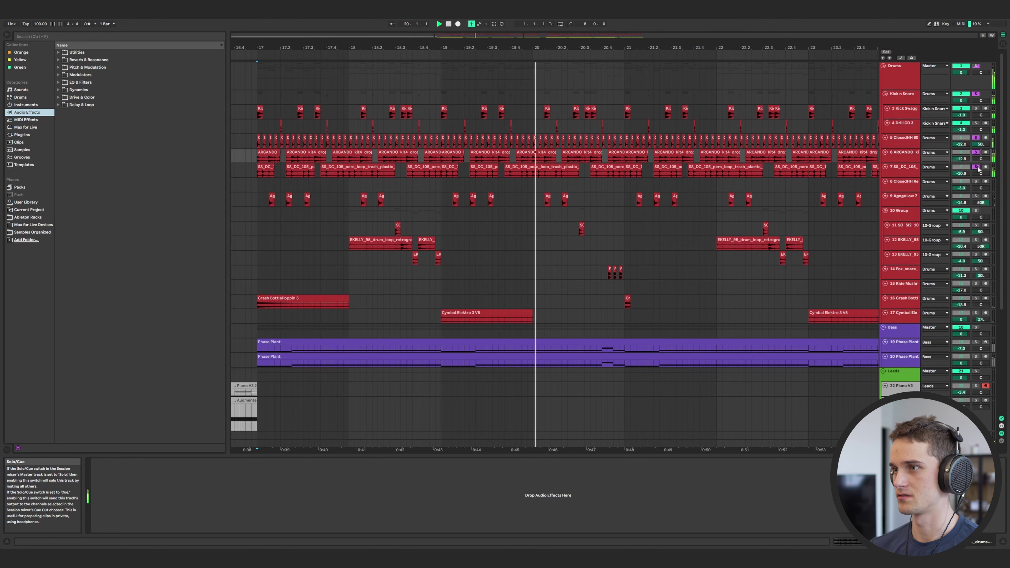
left_click(976, 196)
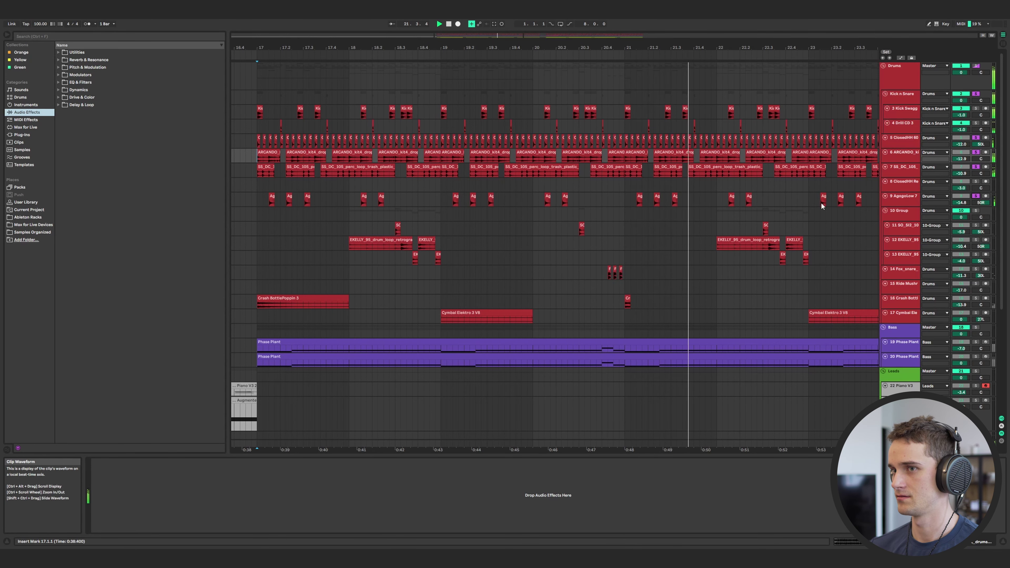
Add the 10-Group drum loops to the solo and play the drums from bar 22.
key("minus")
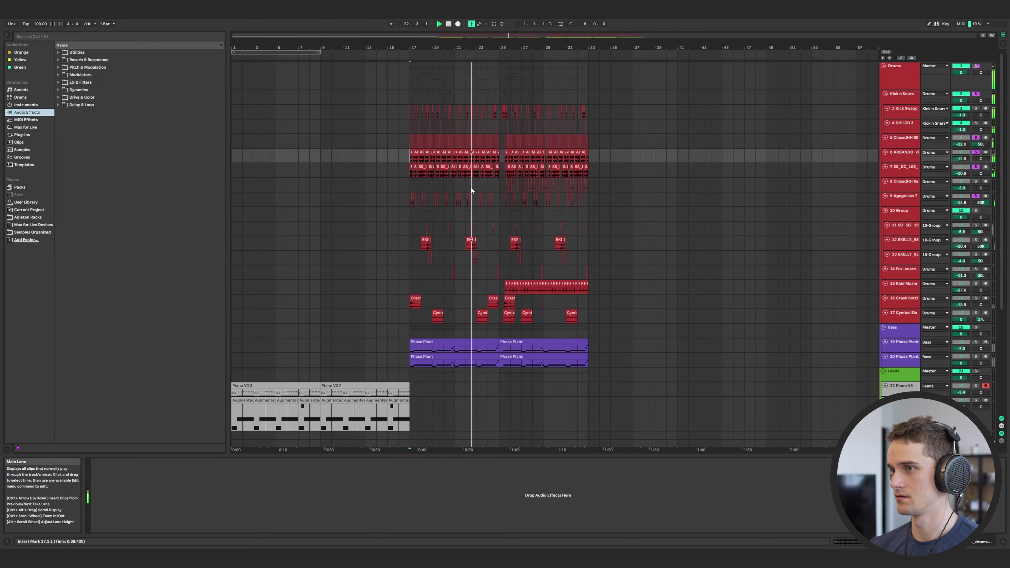
key("minus")
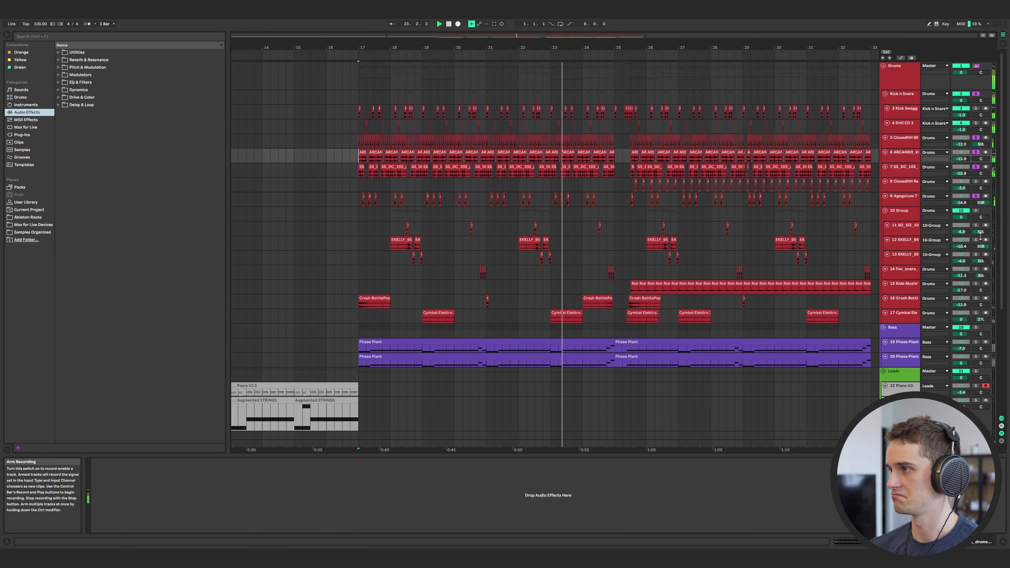
left_click(977, 211)
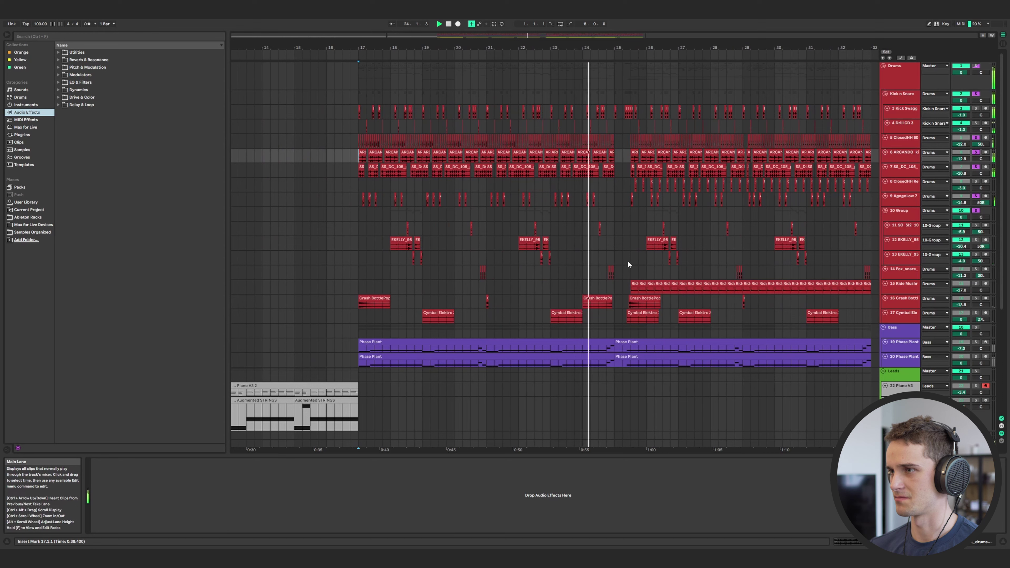
left_click(516, 243)
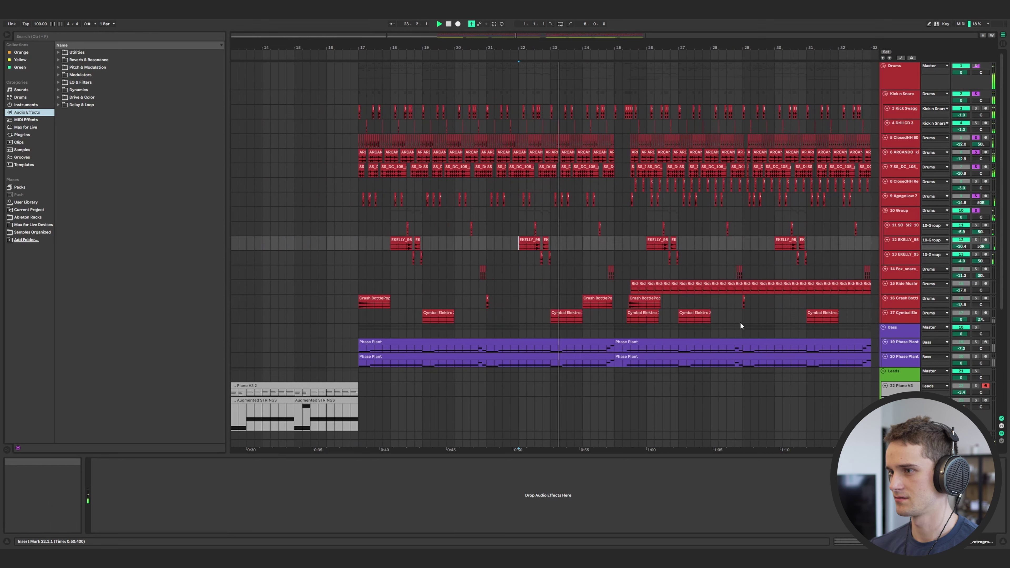
Add the Cymbal, Crash, Fox_snare, Ride and second closed hi-hat tracks to the solo during playback, and clear all solos.
left_click(976, 313)
left_click(976, 298)
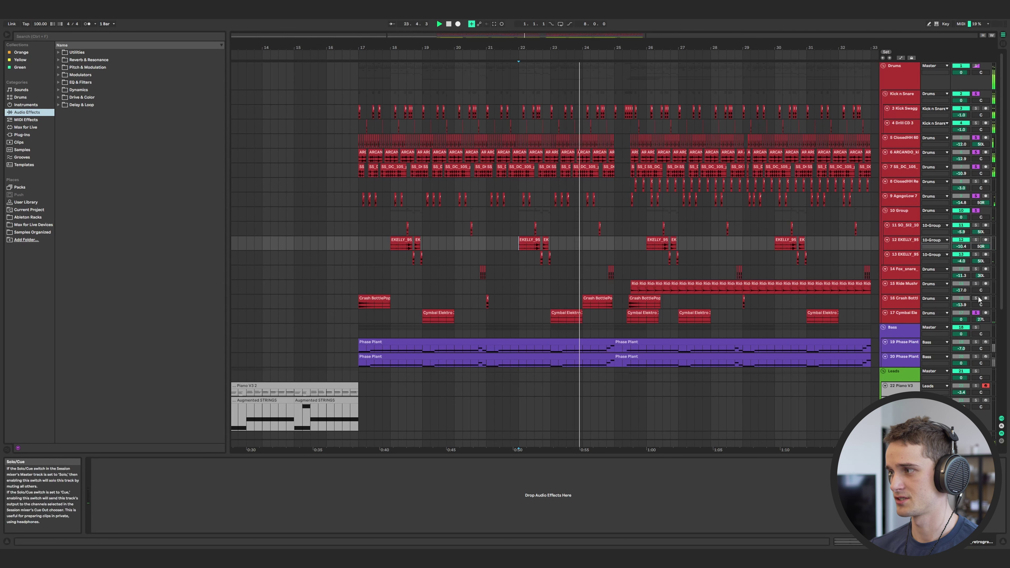
left_click(976, 269)
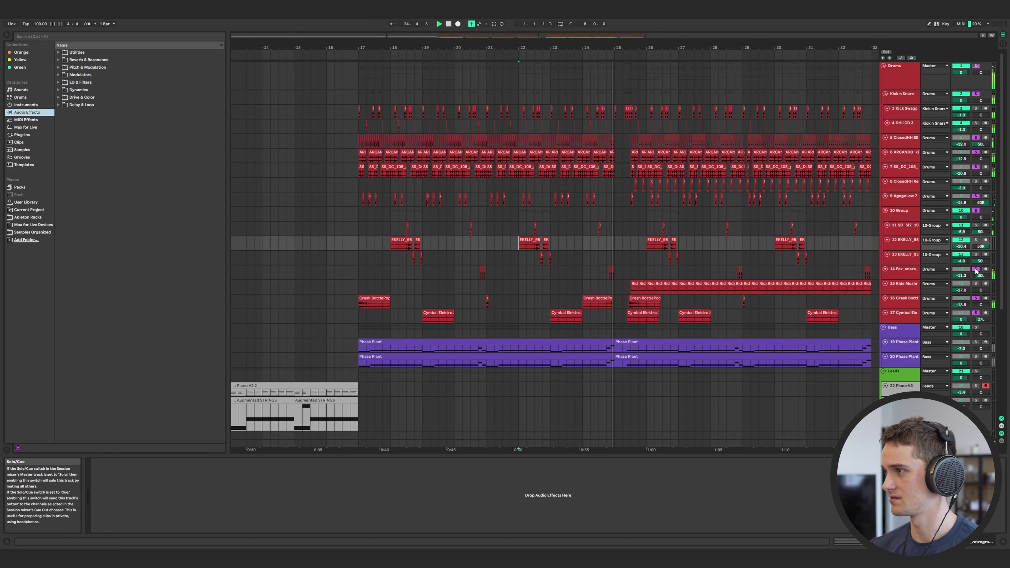
left_click(976, 284)
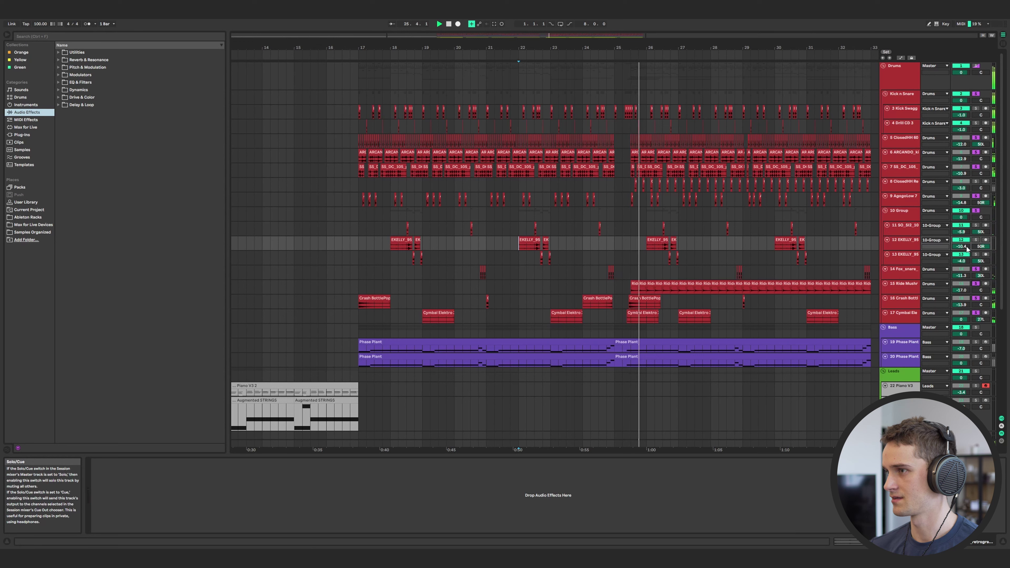
left_click(976, 181)
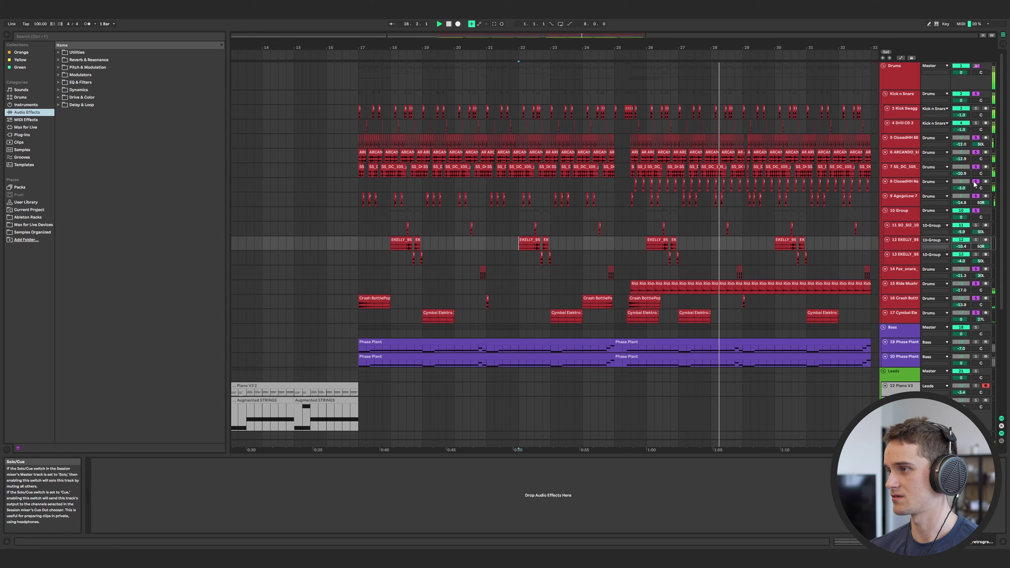
left_click(975, 182)
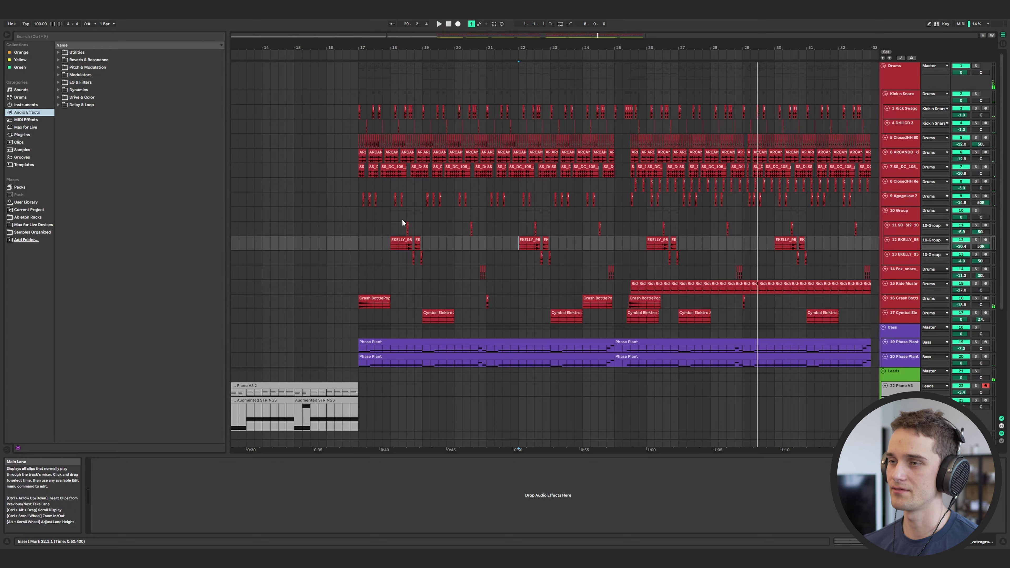
Play the full beat from bar 17 with all tracks audible.
scroll(402, 215, "down", 3)
key("minus")
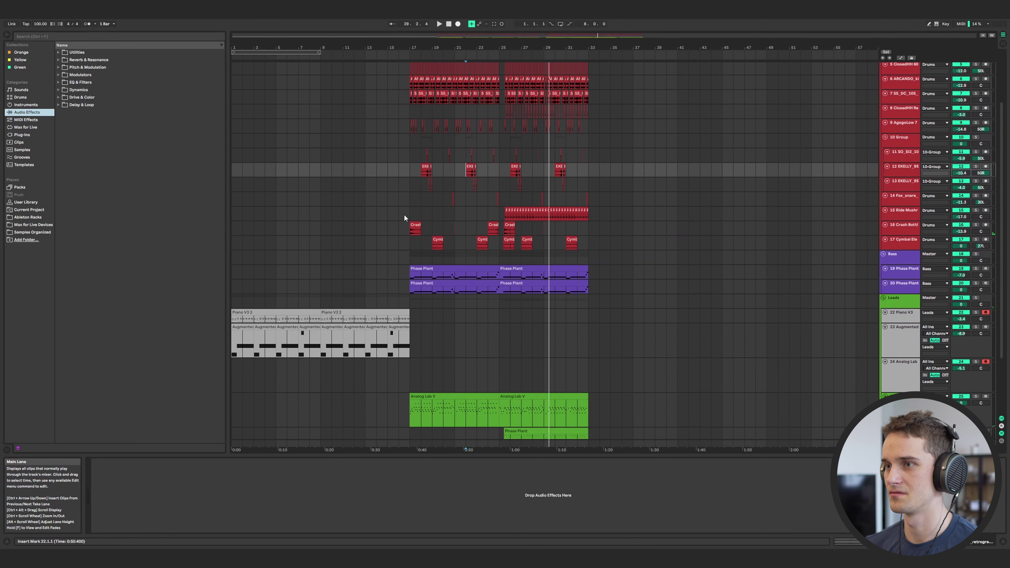
left_click(409, 211)
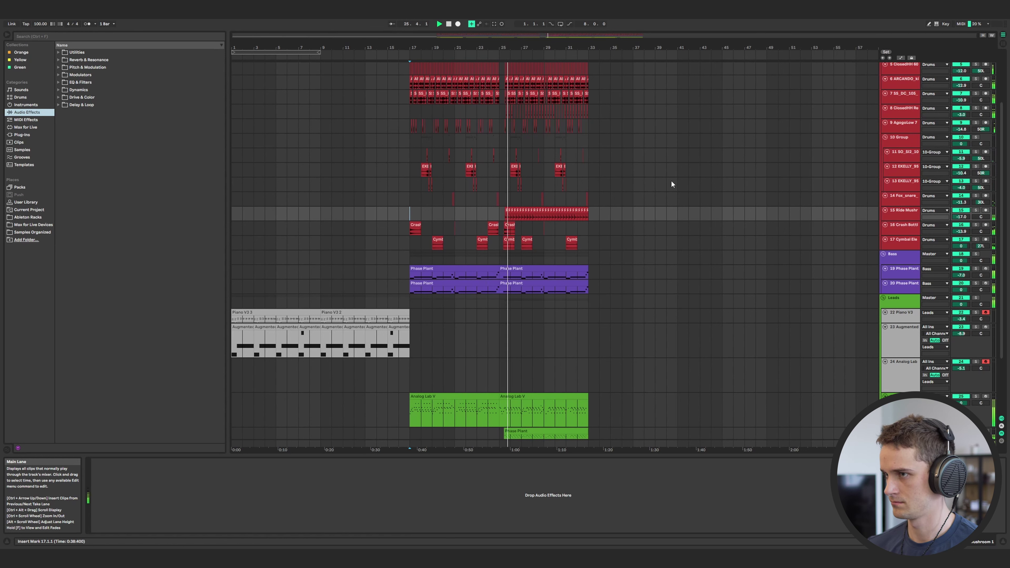
scroll(668, 183, "up", 4)
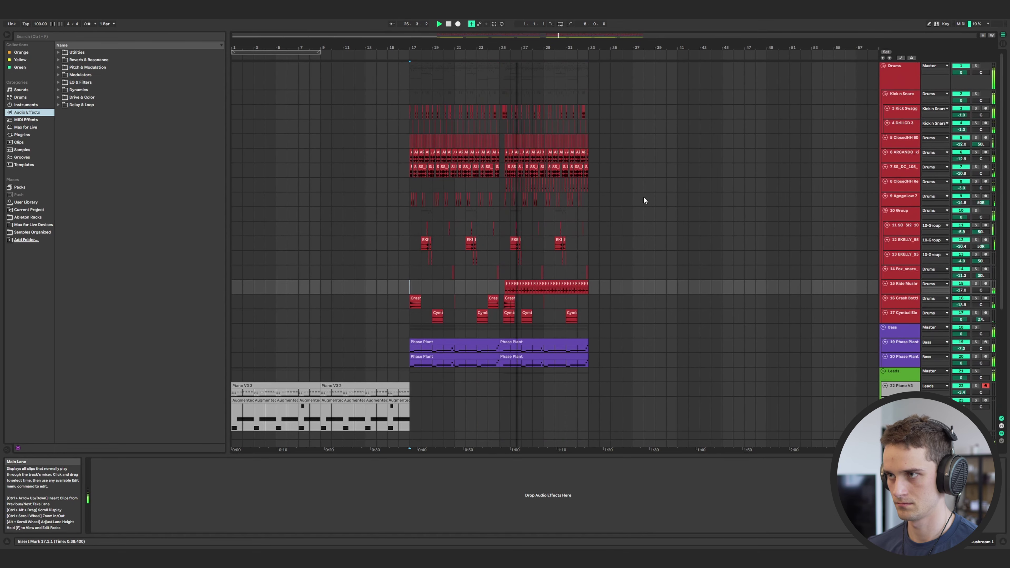
left_click(890, 184)
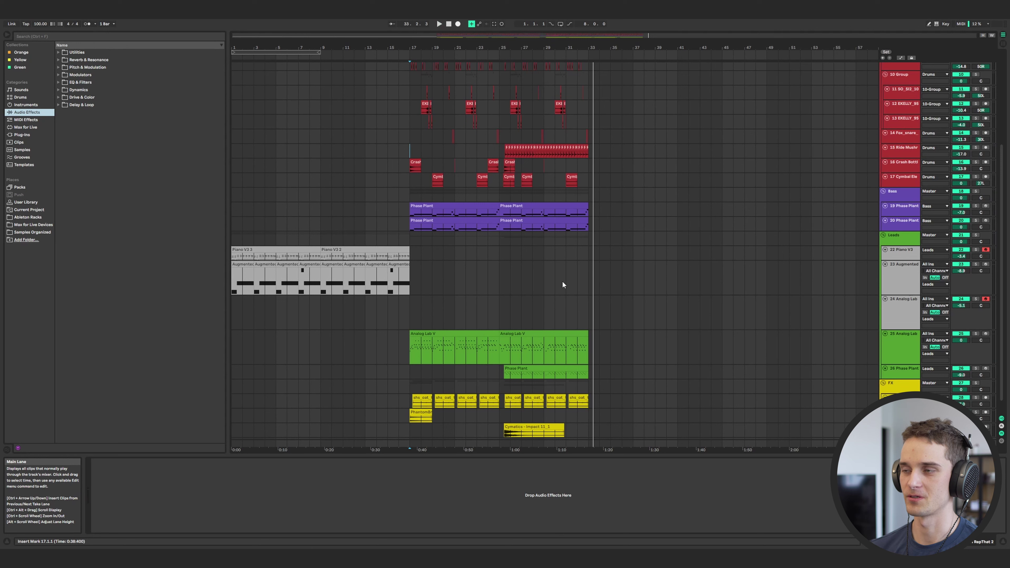
Solo the Piano V3 track, play it from bar 1 and view its clip's MIDI notes in an enlarged editor.
left_click(413, 272)
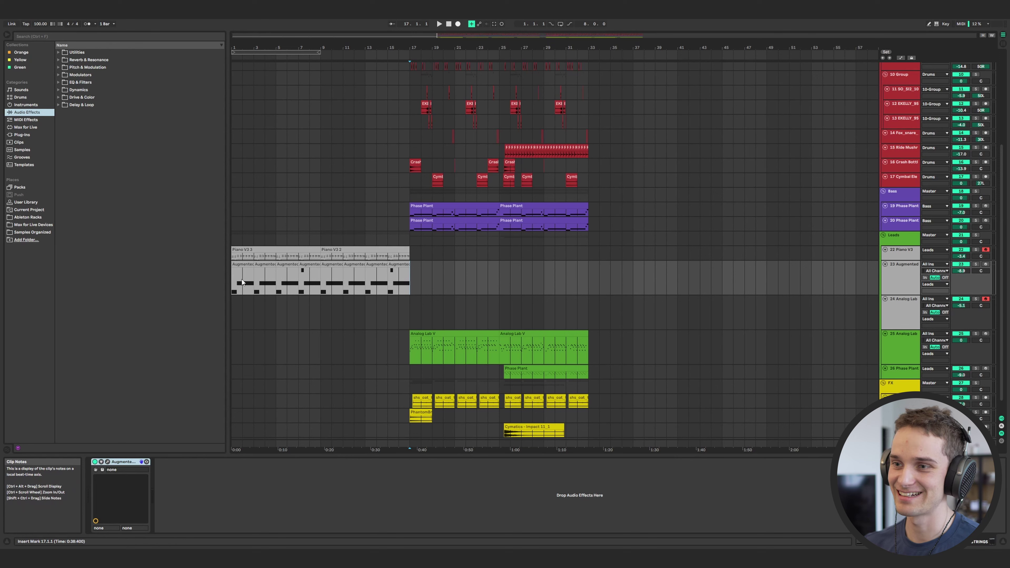
left_click(898, 257)
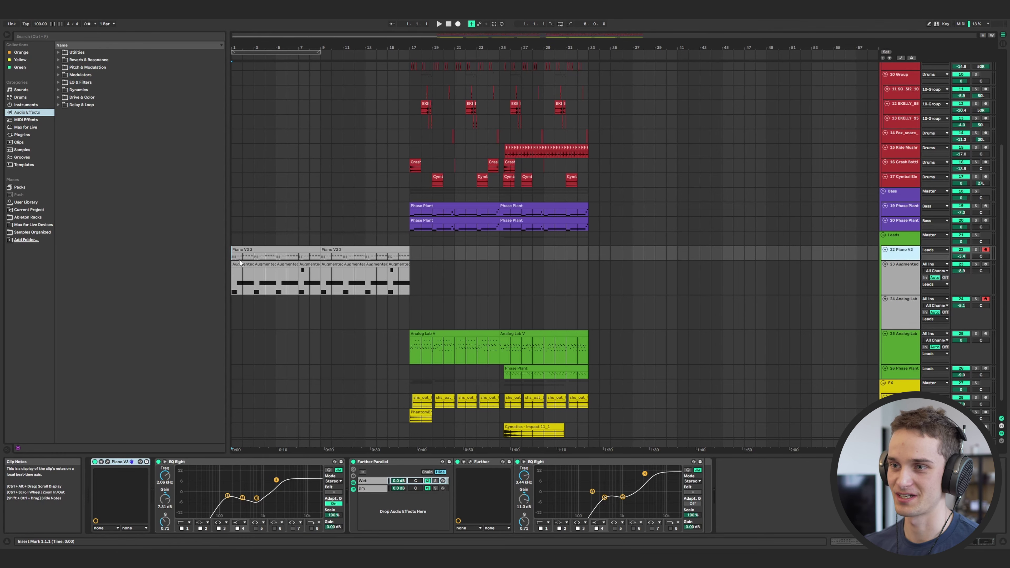
left_click(910, 250)
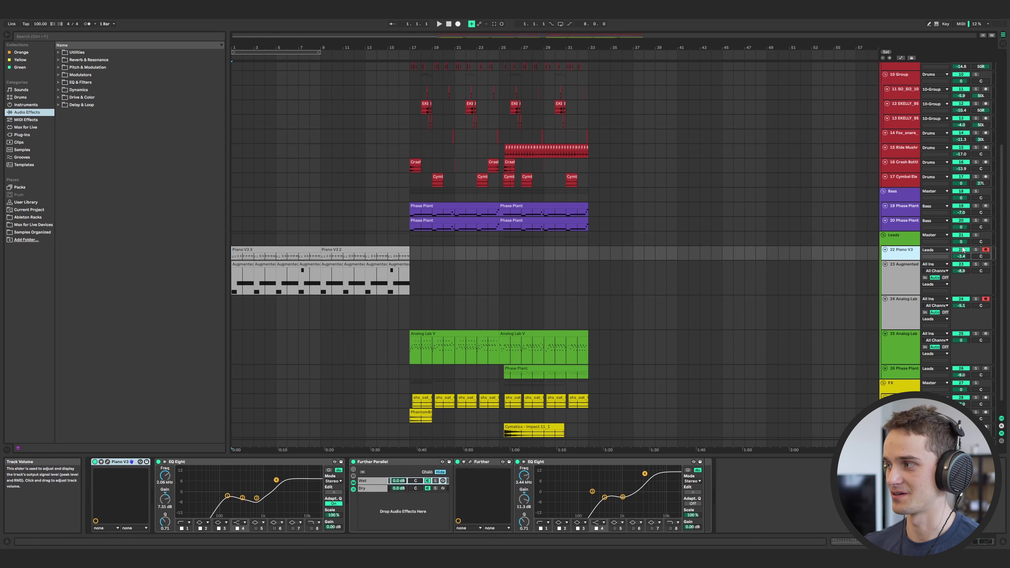
left_click(976, 249)
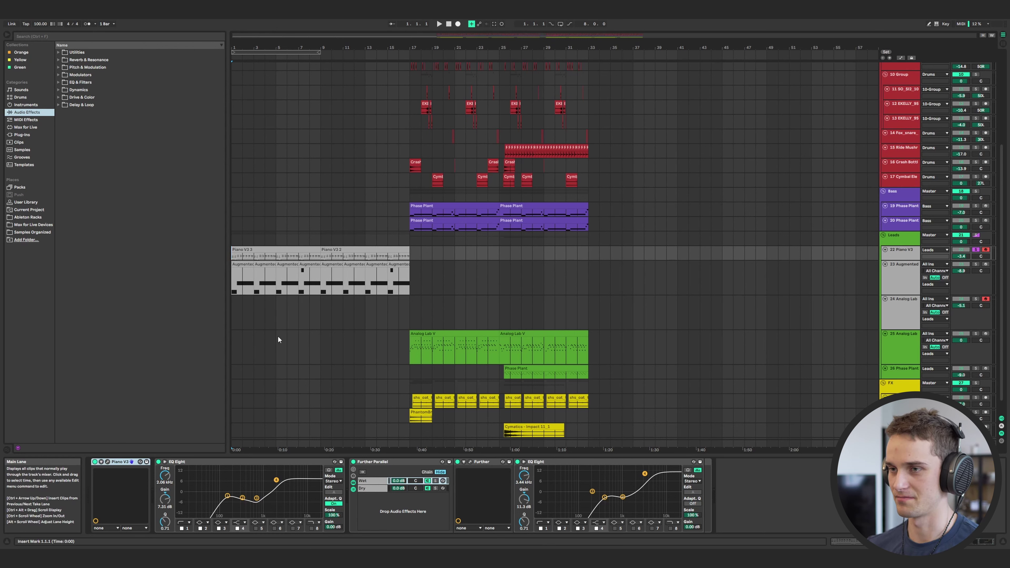
key("space")
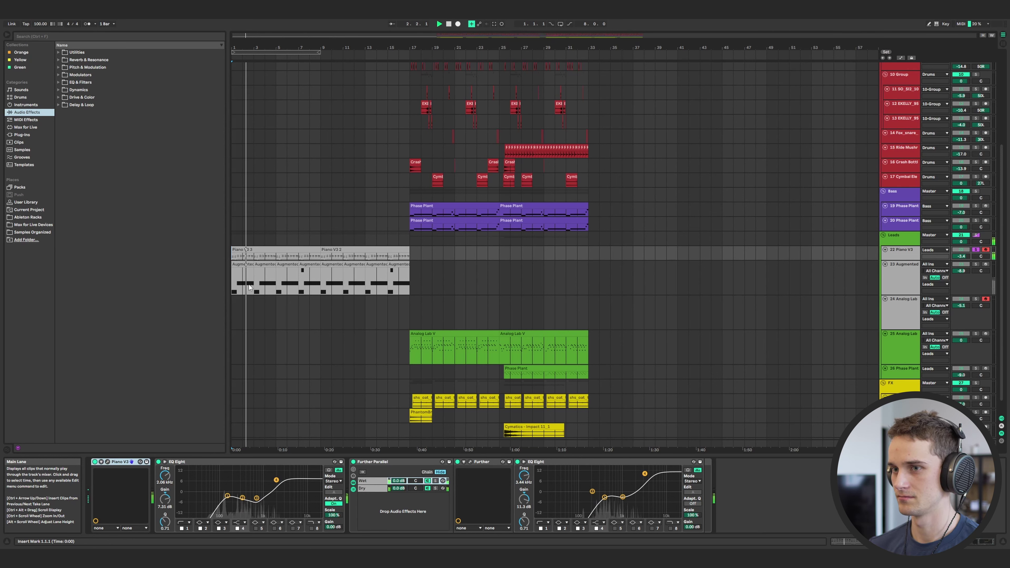
double_click(250, 250)
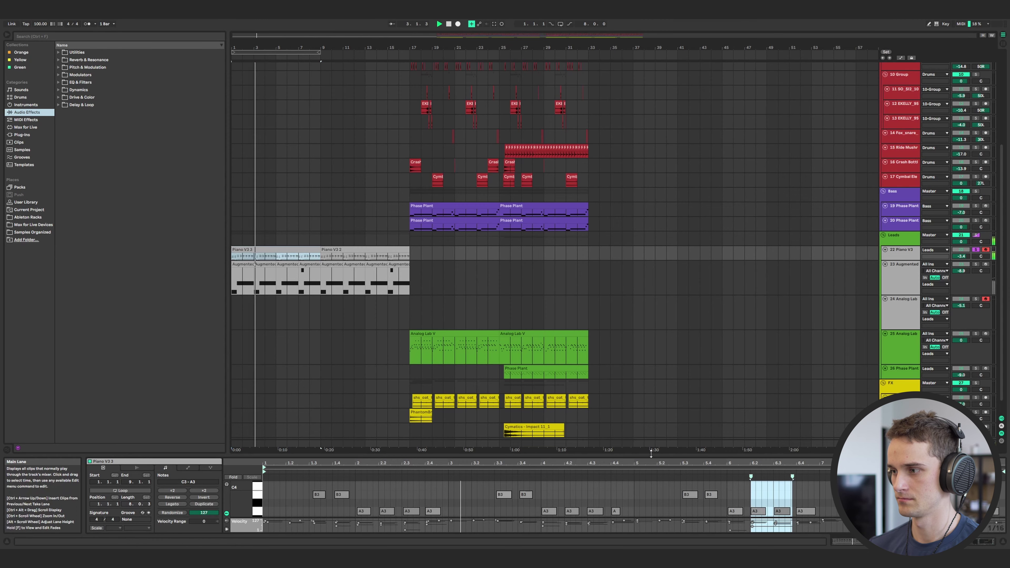
left_click_drag(666, 455, 666, 314)
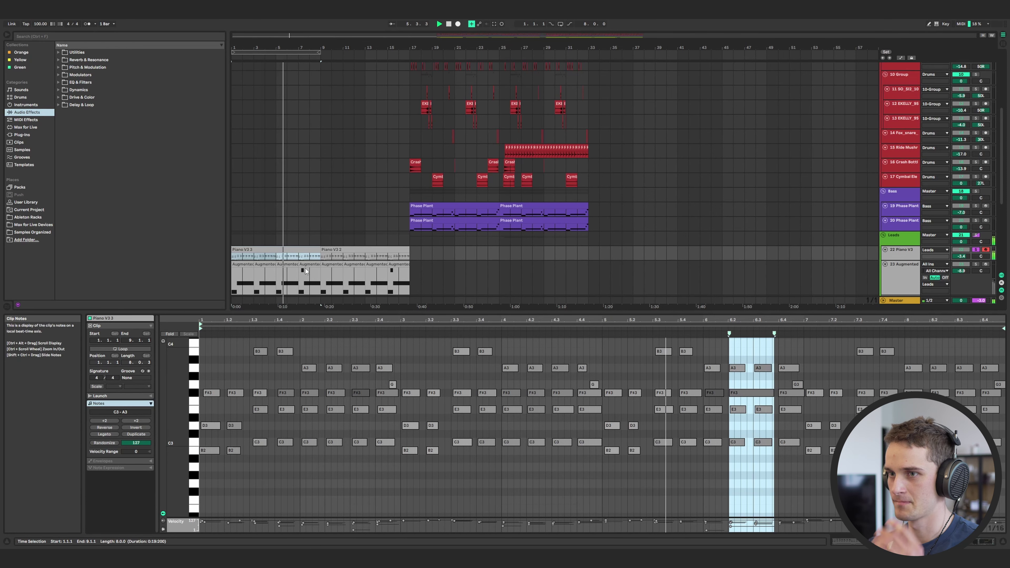
Stop playback and solo the Augmented STRINGS track in place of the piano, with the start position at bar 1.
left_click(243, 272)
left_click(235, 275)
key("space")
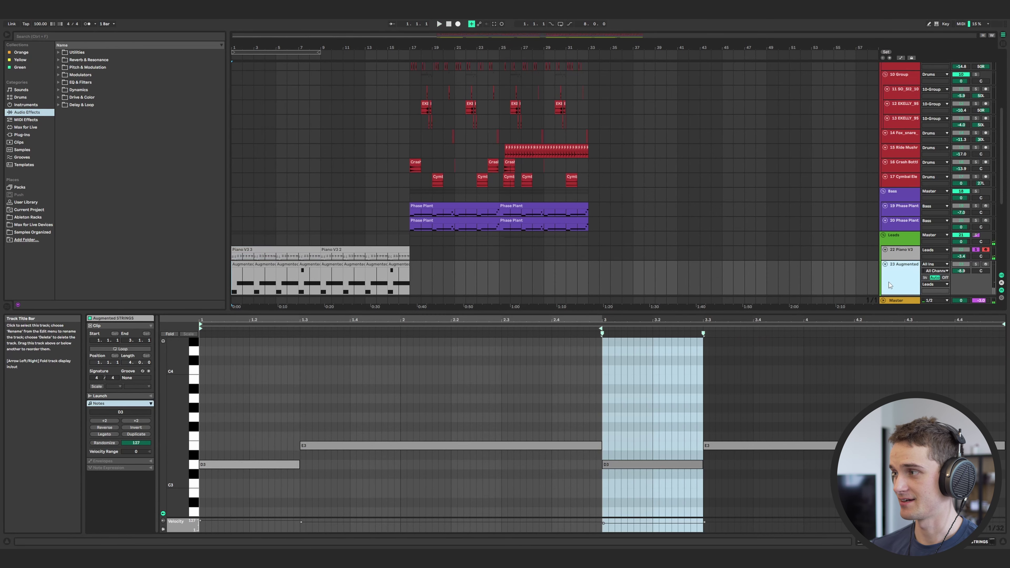
left_click(976, 264)
key("shift+Tab")
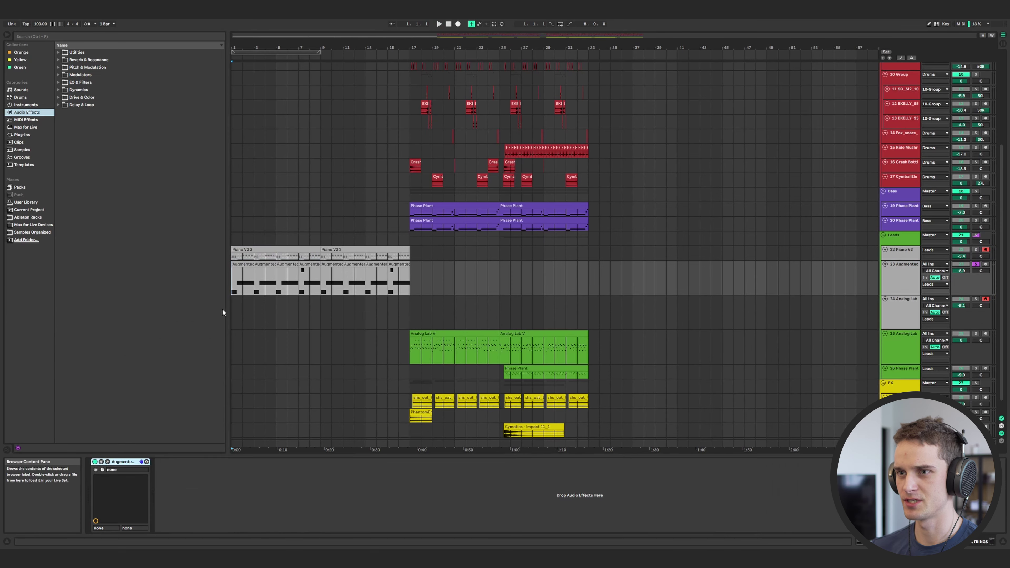
View the Augmented STRINGS instrument, close it and play from bar 1, switching the solo to the Leads group.
left_click(108, 462)
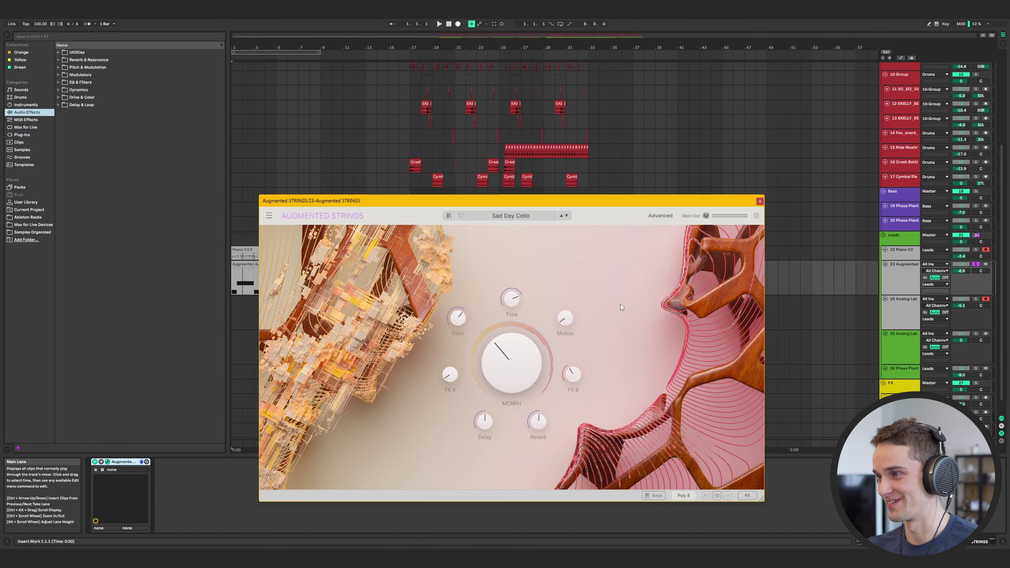
left_click(760, 201)
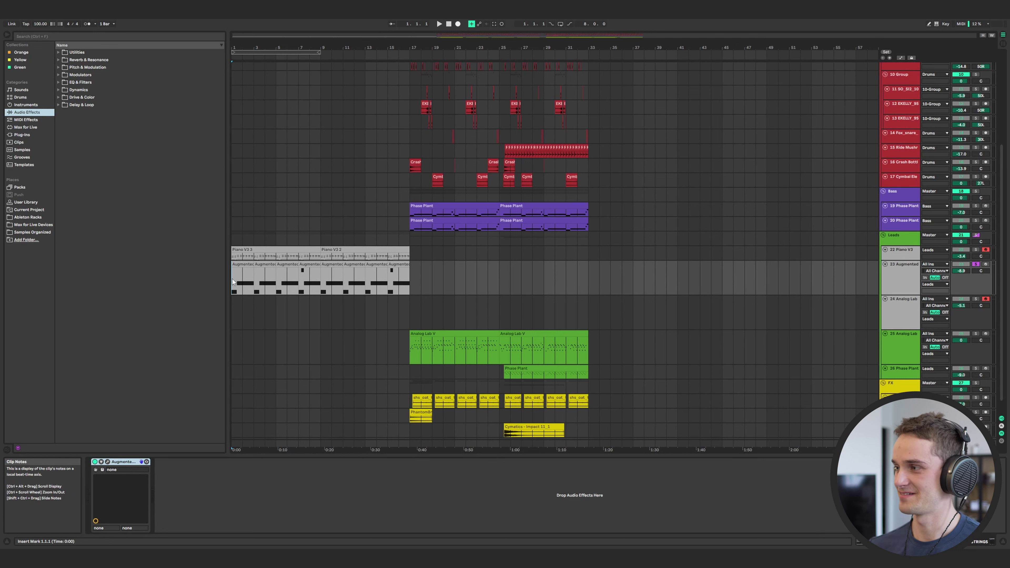
key("space")
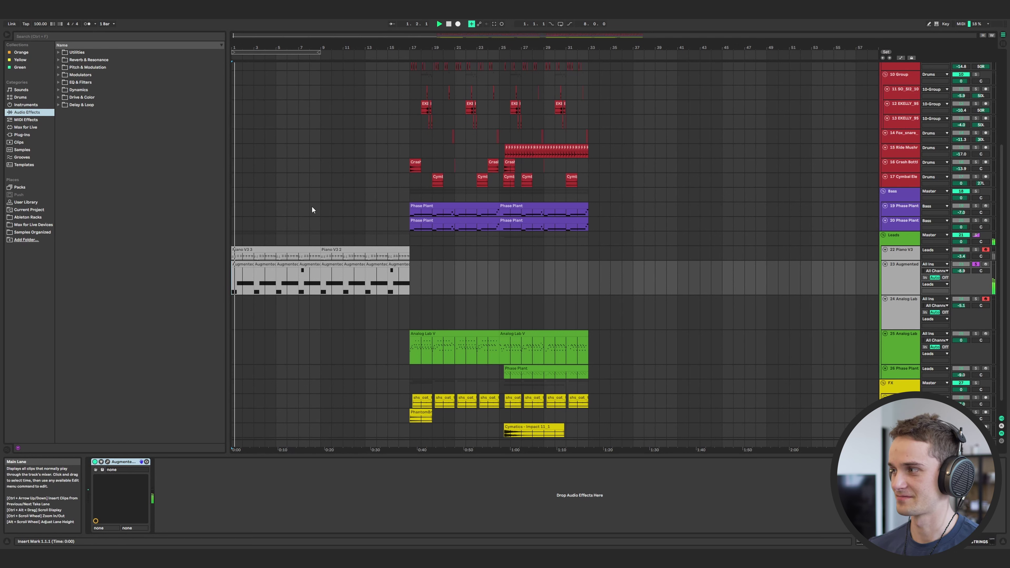
left_click(978, 236)
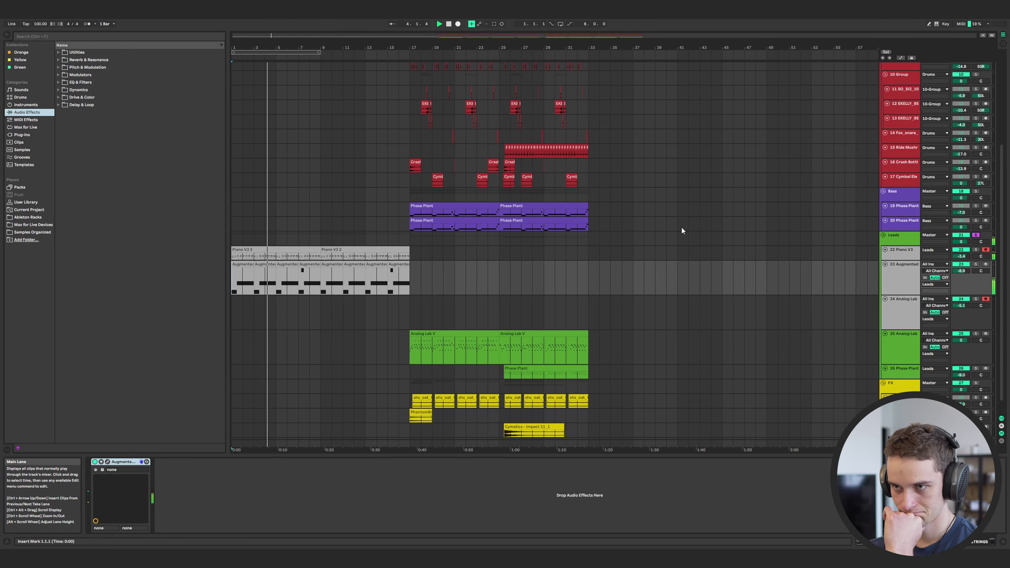
Play the piano and strings intro from bar 13 through the transition into the main beat at bar 17.
left_click(368, 257)
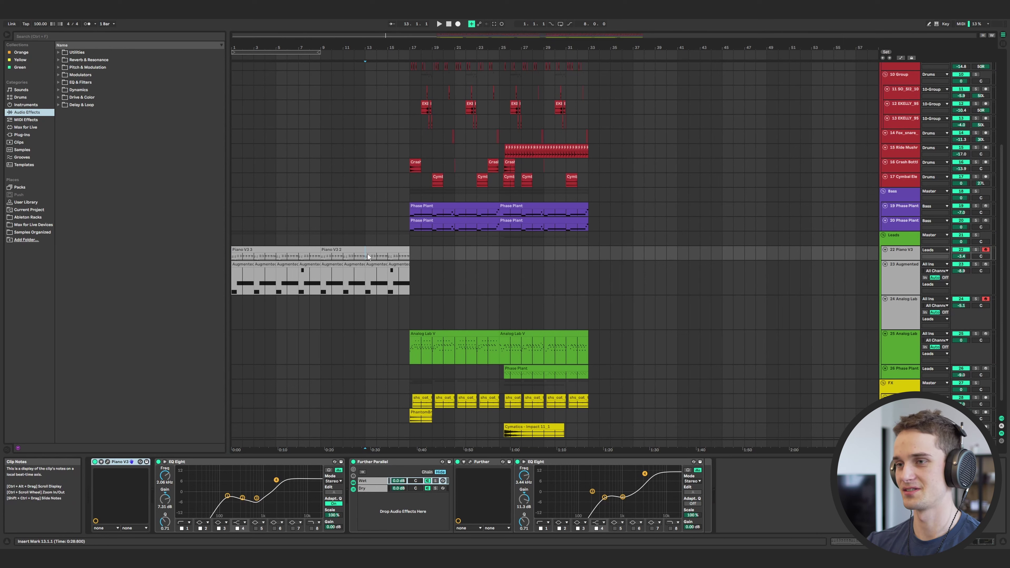
left_click_drag(255, 260, 465, 227)
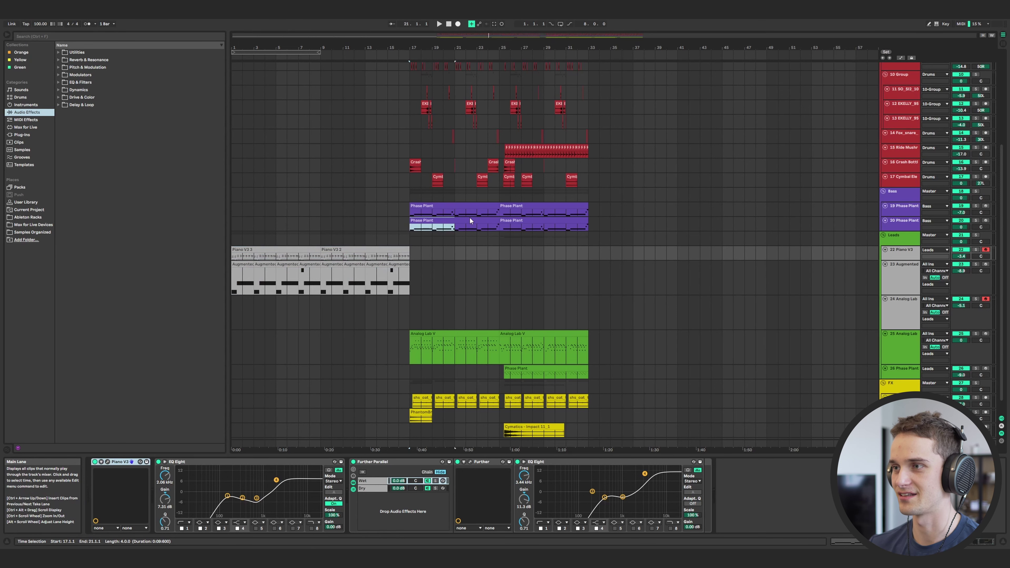
left_click(365, 271)
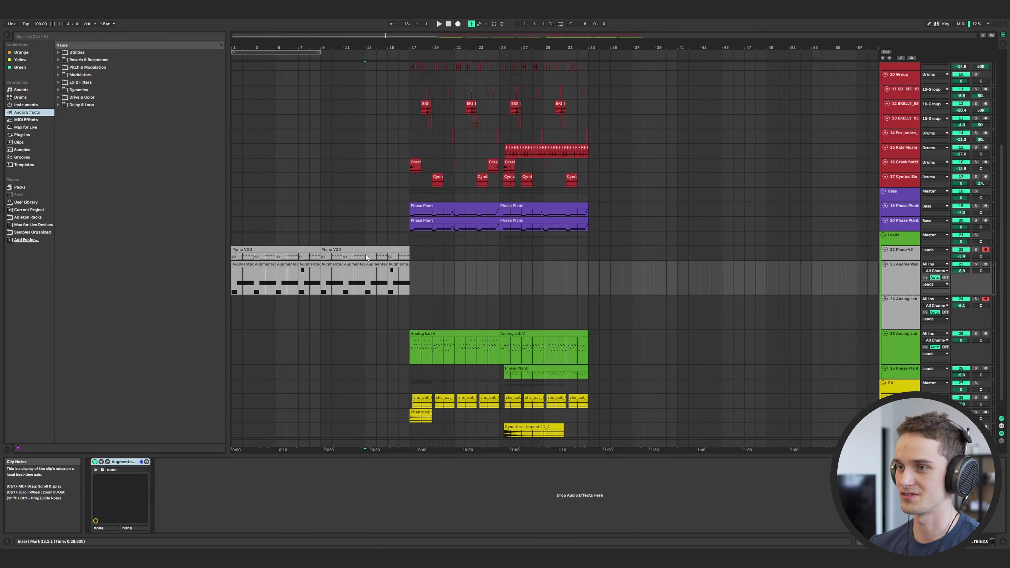
left_click(365, 254)
key("space")
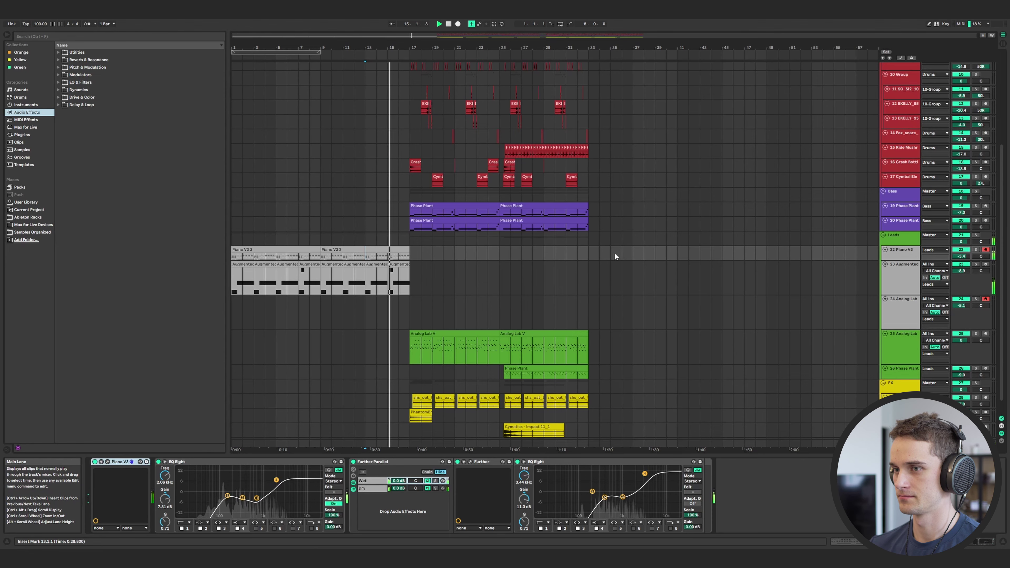
scroll(557, 262, "down", 1)
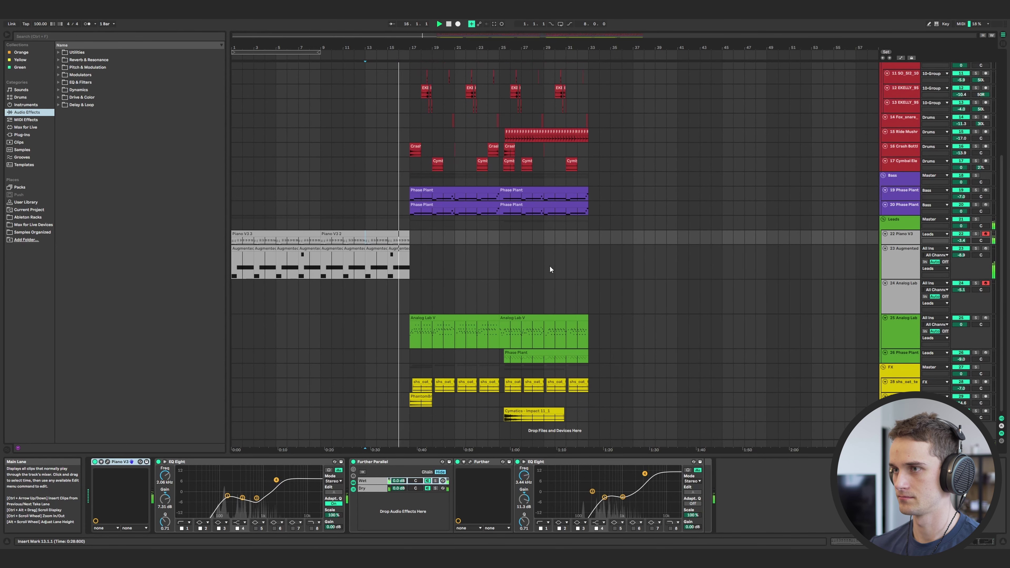
scroll(550, 265, "up", 1)
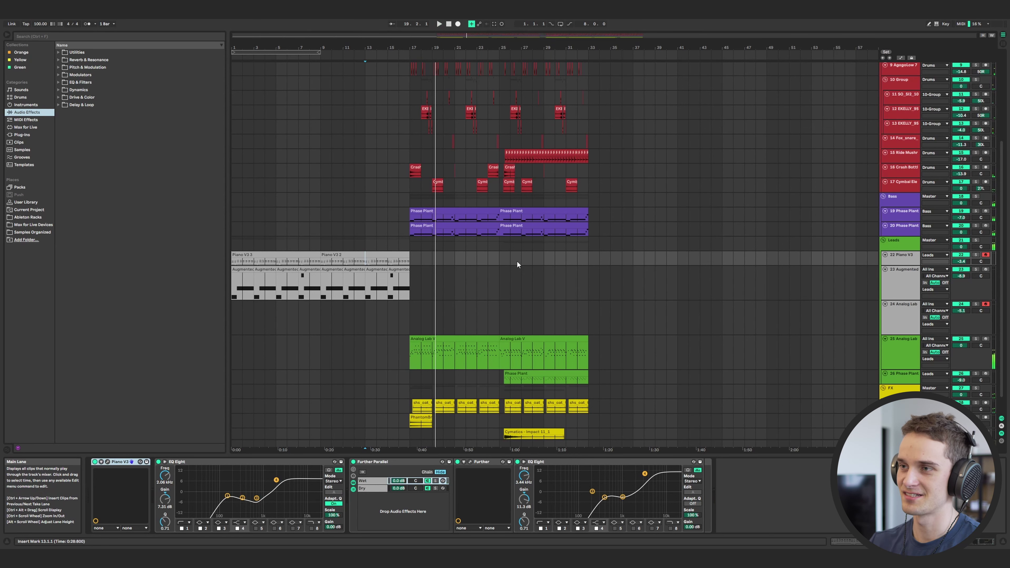
Check the Analog Lab V instrument on the empty track 24 and the device chain of the lead on track 25.
left_click(319, 314)
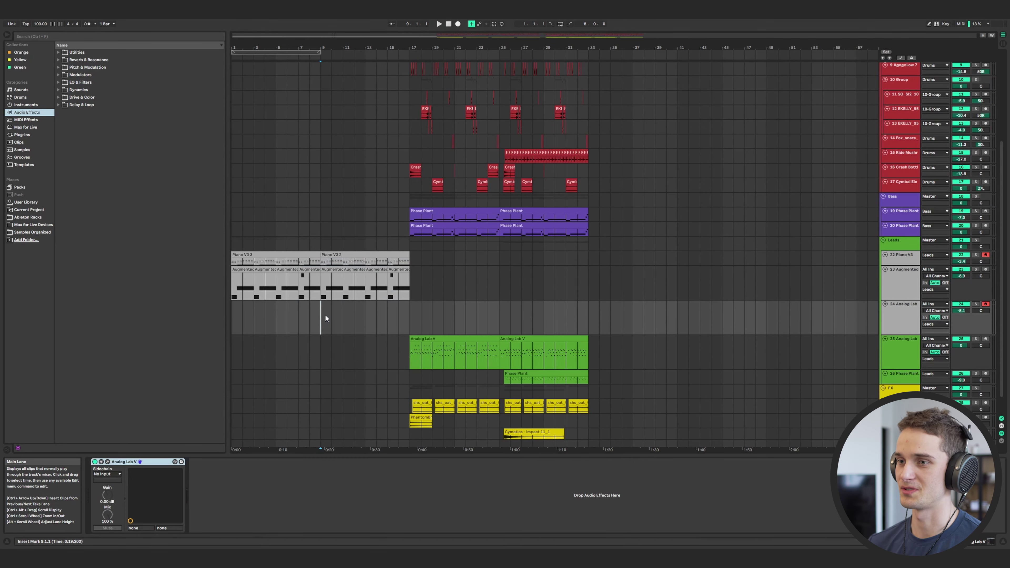
key("ctrl+alt+p")
left_click(760, 196)
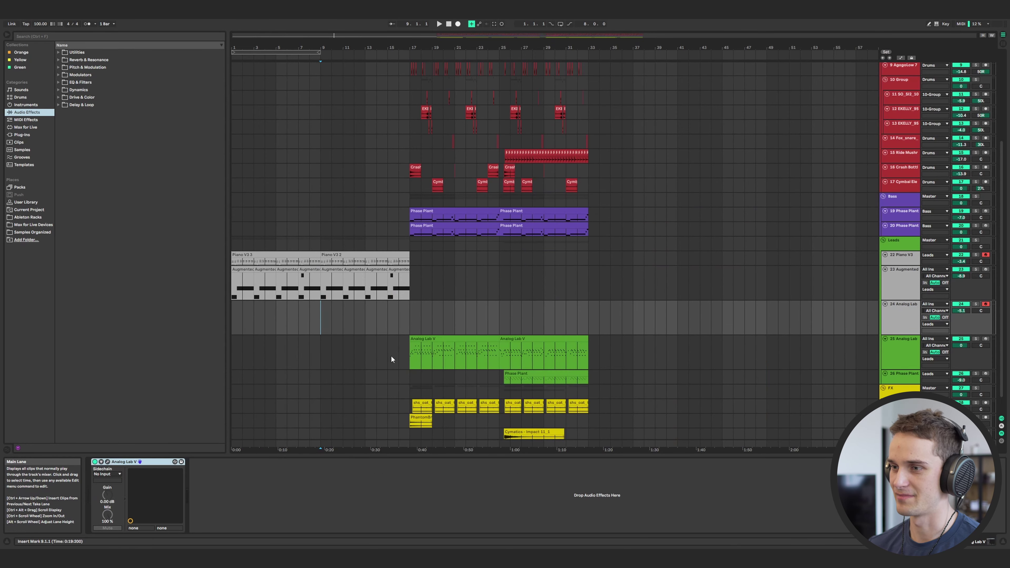
left_click(414, 354)
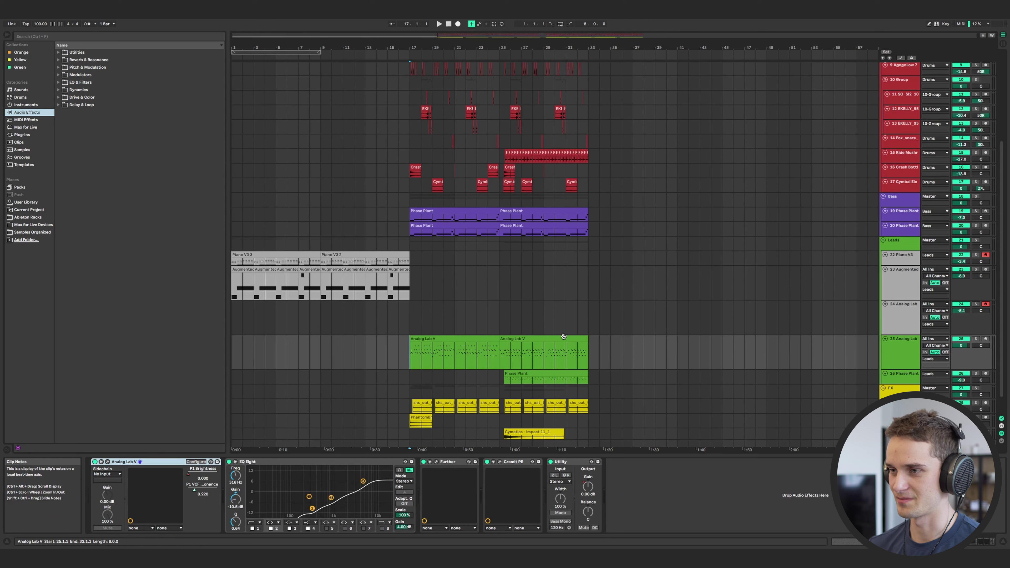
Review the Deep Blossom preset in track 24's Analog Lab V, close the instrument and play the intro from bar 8.
left_click(321, 315)
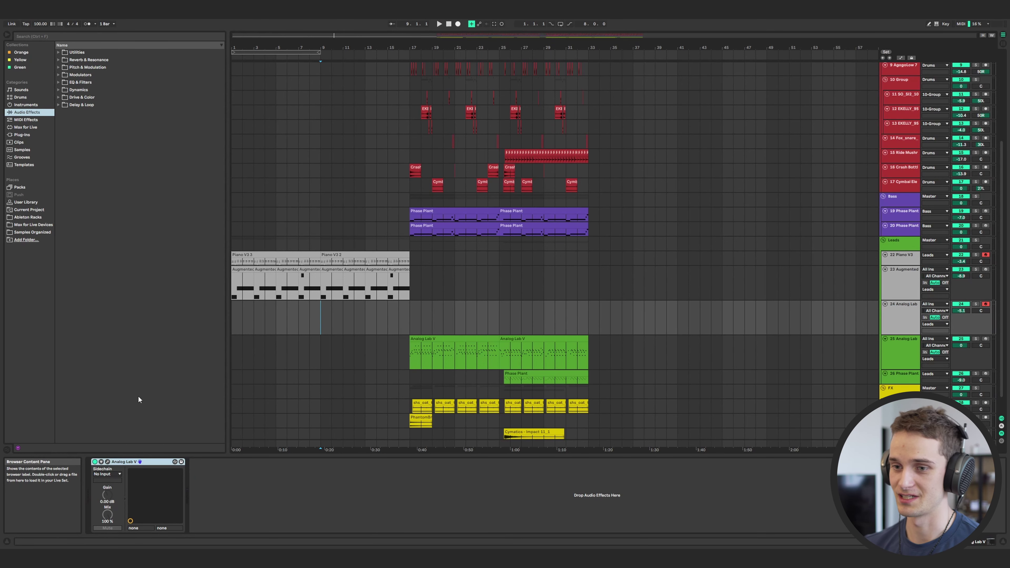
left_click(107, 462)
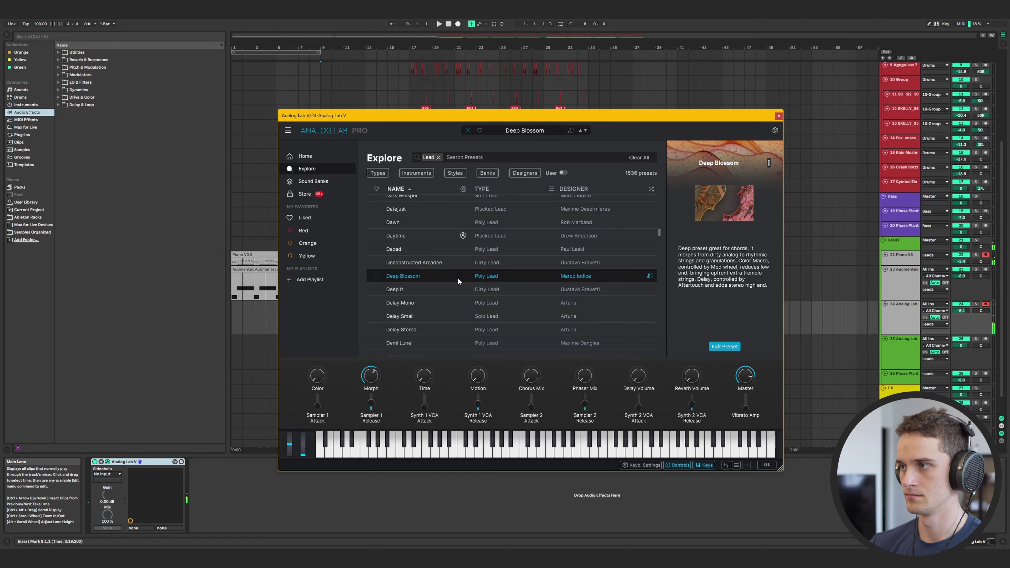
left_click(779, 116)
left_click(315, 319)
key("space")
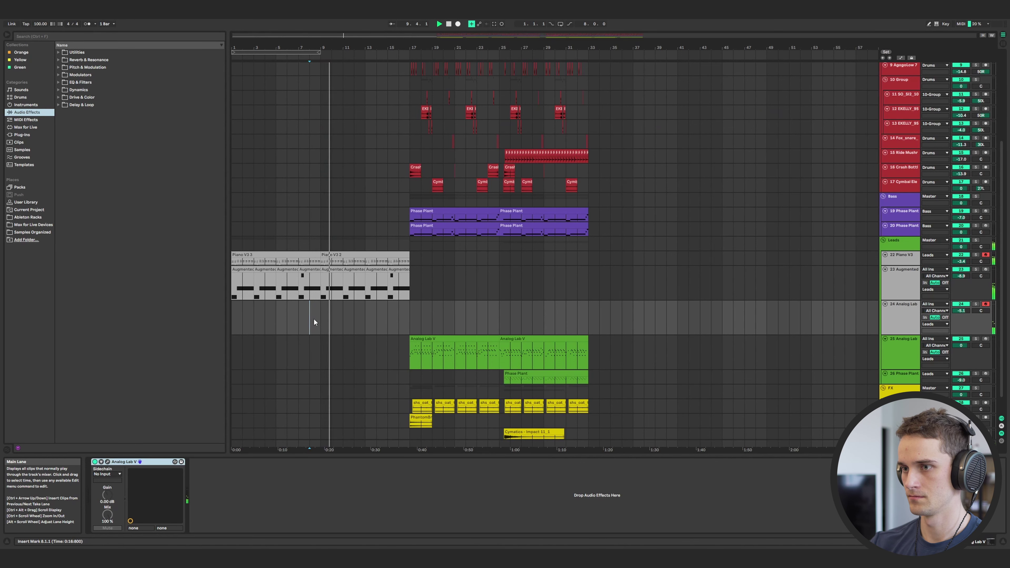
Audition successive Analog Lab V lead presets on track 24 during playback, including Demi Lune, Desert Sand and Desultory Pluck.
left_click(395, 309)
left_click(586, 131)
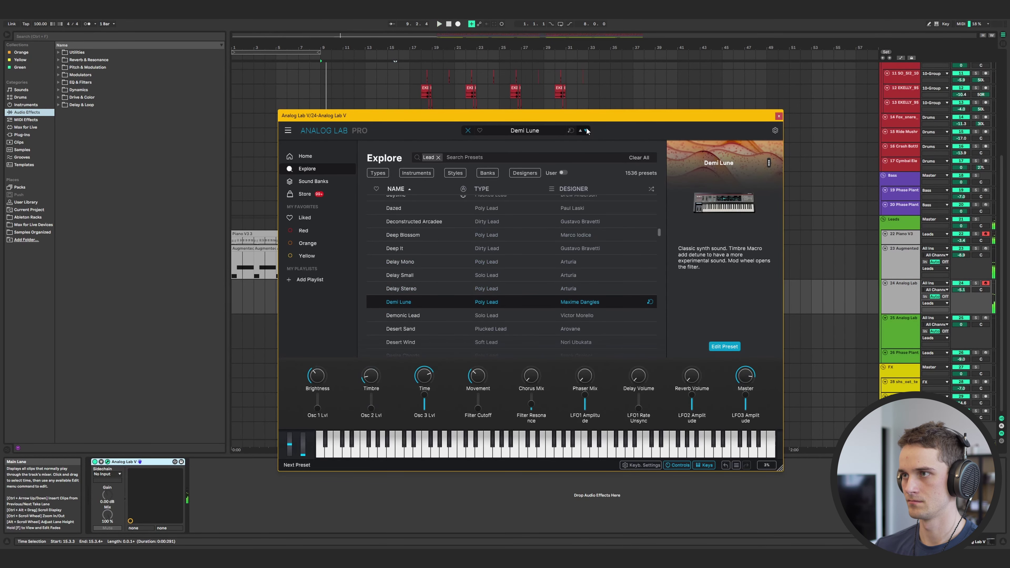
left_click(586, 131)
left_click(586, 130)
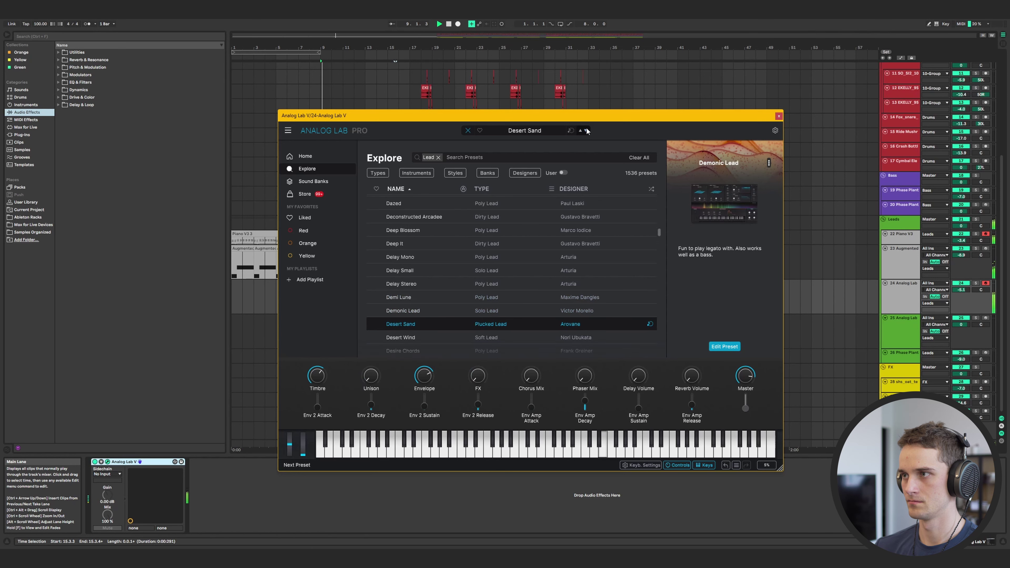
left_click(586, 131)
left_click(586, 130)
left_click(587, 131)
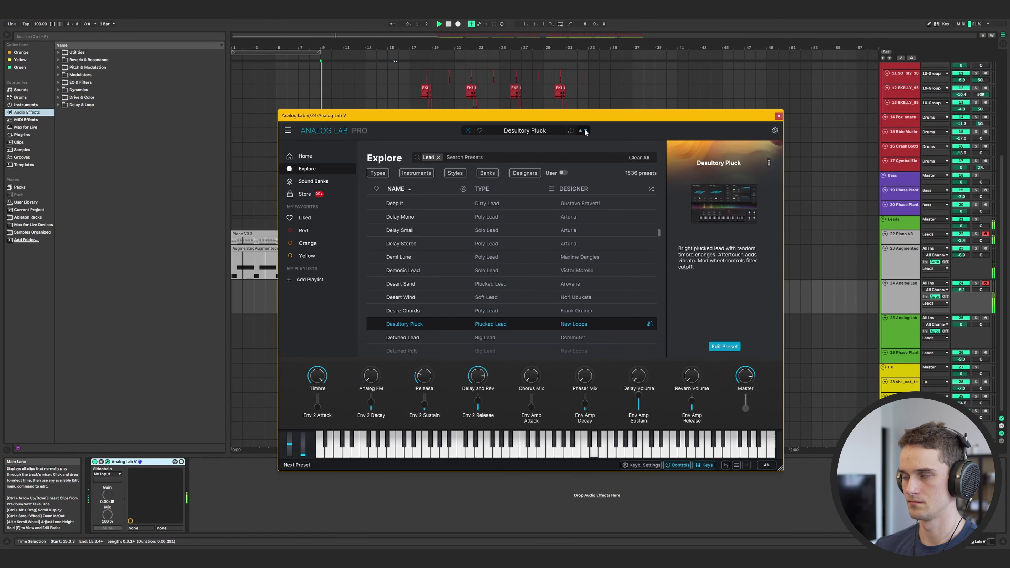
left_click(586, 131)
left_click(586, 131)
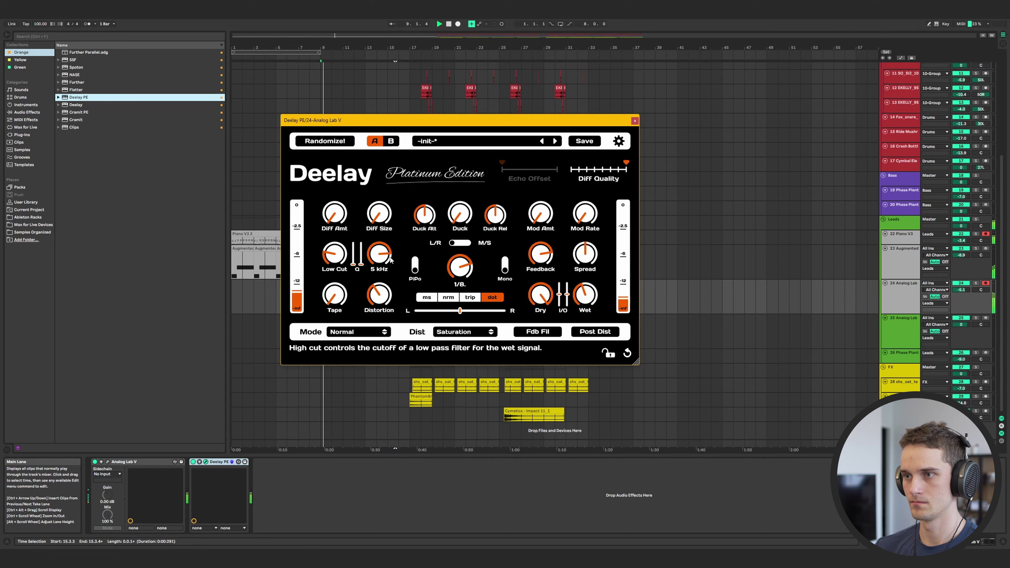
Adjust the Distortion amount of the Deelay PE effect on track 24.
left_click_drag(379, 297, 380, 289)
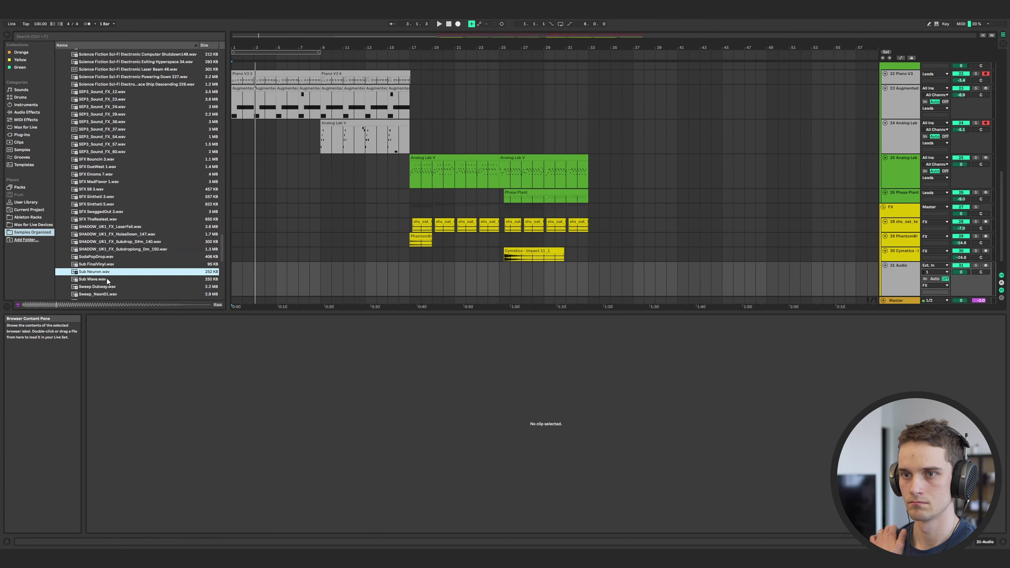
Audition the sub FX samples, place Sub Neuron.wav at bar 1 on audio track 31 and play it.
scroll(108, 271, "down", 5)
left_click(108, 269)
left_click(107, 259)
left_click_drag(108, 253, 237, 278)
key("space")
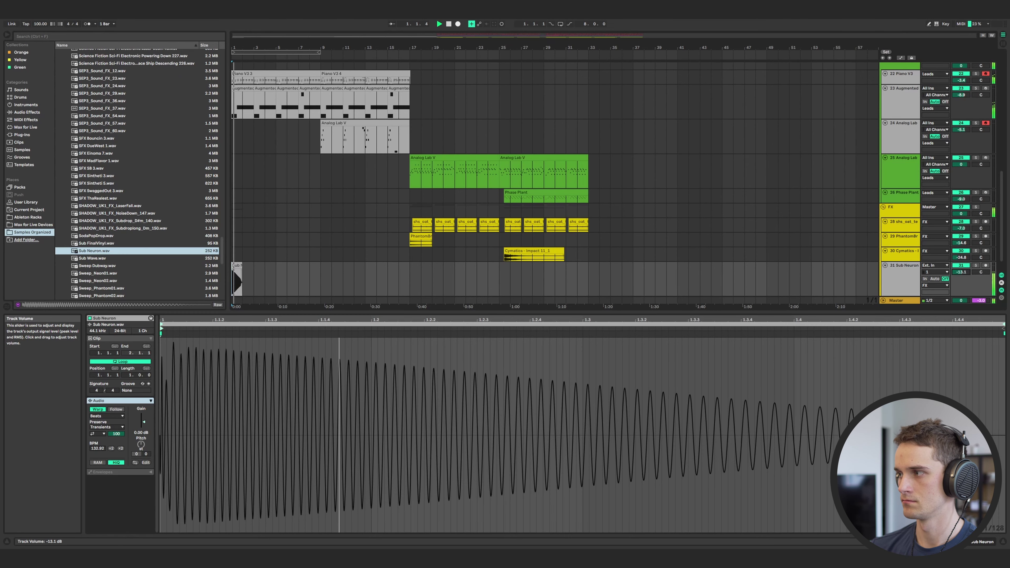
Open the SPAN analyzer on the Master track during playback to examine the spectrum of the intro with the sub FX.
left_click(901, 301)
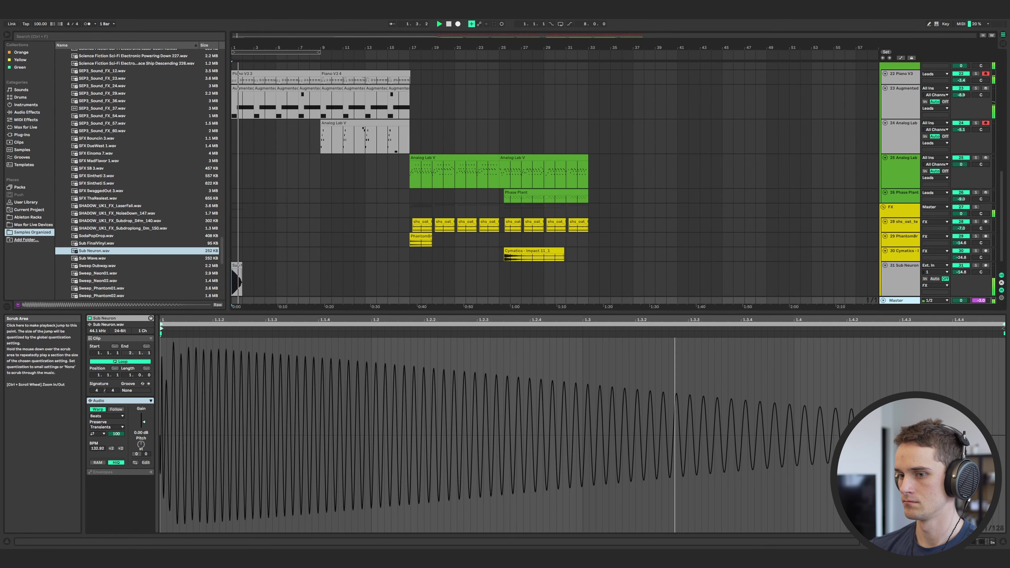
key("shift+Tab")
left_click(172, 462)
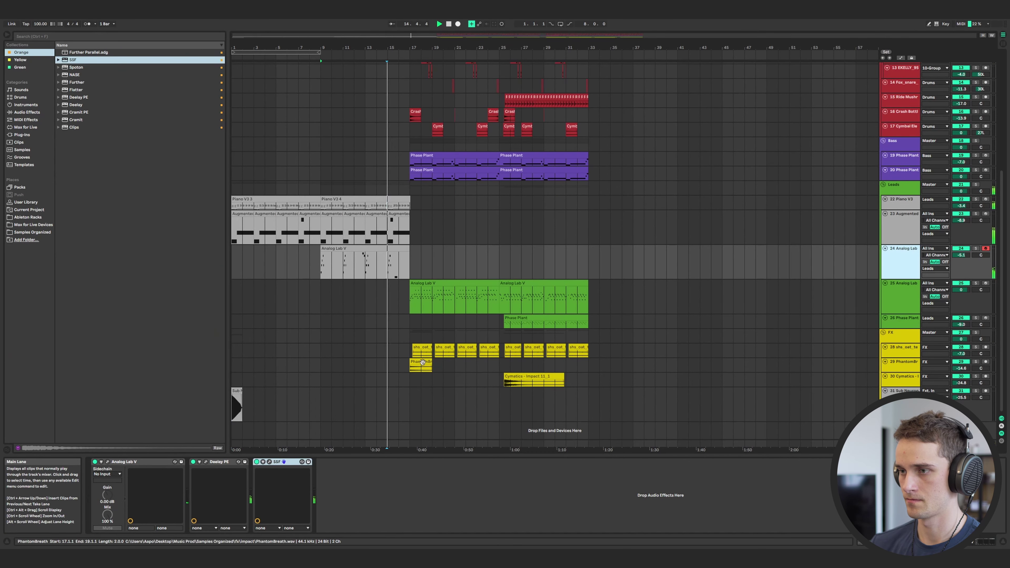
Move the whole drop section from bars 17–33 to start at bar 25 and extend the piano, strings and lead clips to bar 25.
left_click_drag(410, 418, 582, 58)
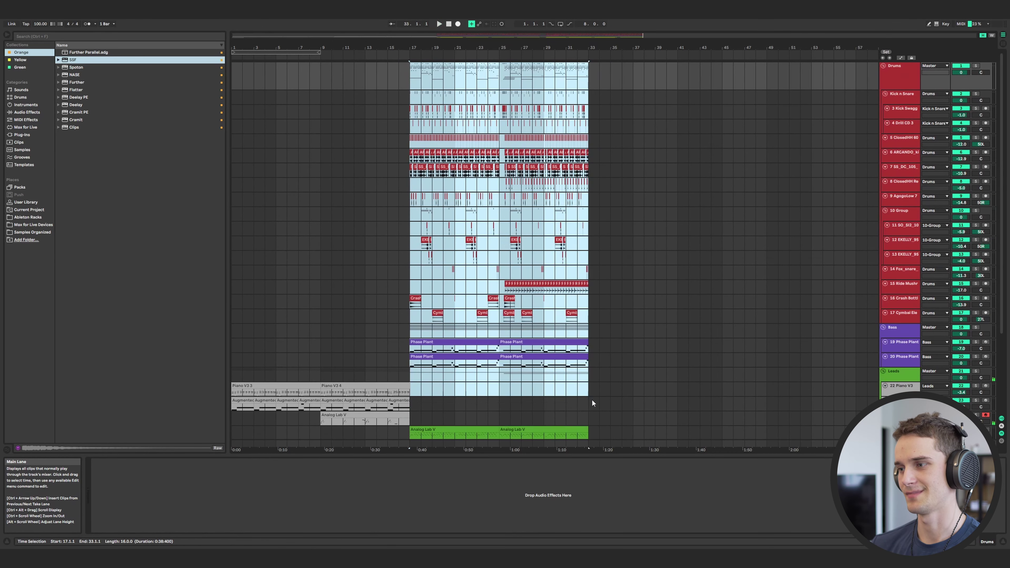
left_click_drag(592, 403, 587, 439)
scroll(517, 358, "up", 5)
left_click(415, 343)
left_click_drag(416, 343, 594, 347)
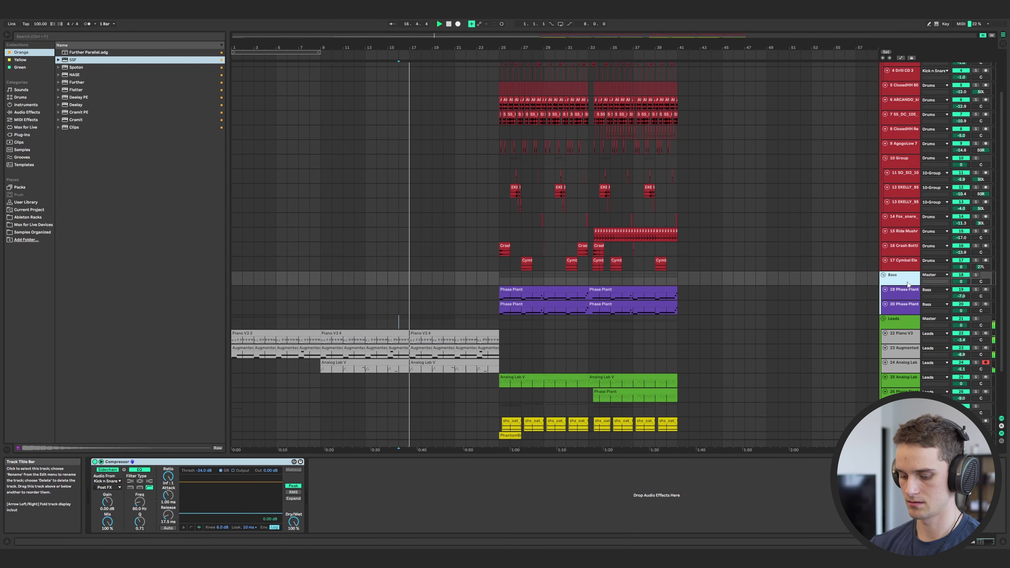
Add a Phase Plant MIDI track at the start of the Bass group and set its second Analog oscillator to 47% level and -12 semitones.
key("ctrl+shift+t")
mouse_move(909, 285)
left_mouse_down()
mouse_move(909, 302)
mouse_move(909, 293)
left_mouse_up()
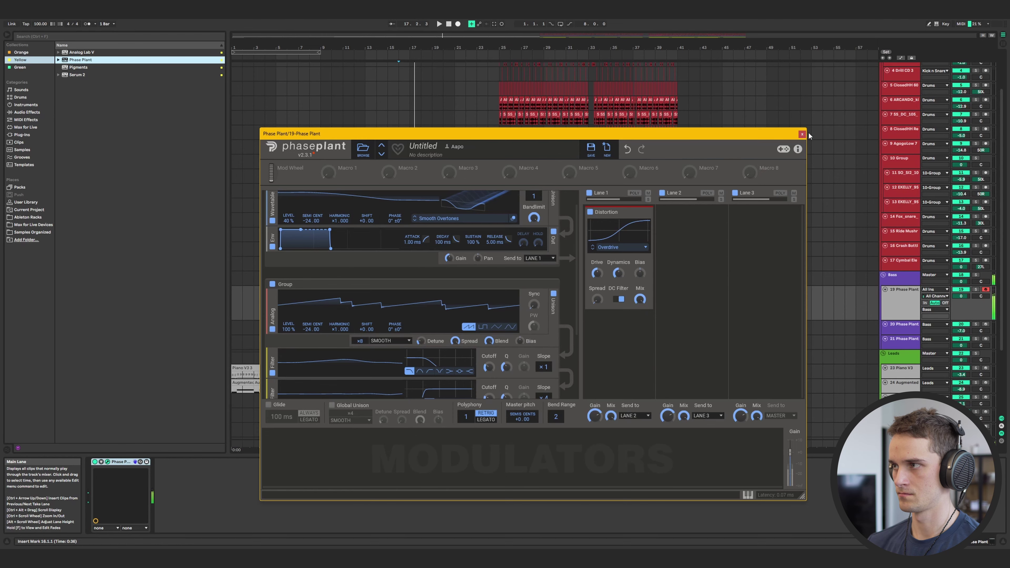
left_click(802, 134)
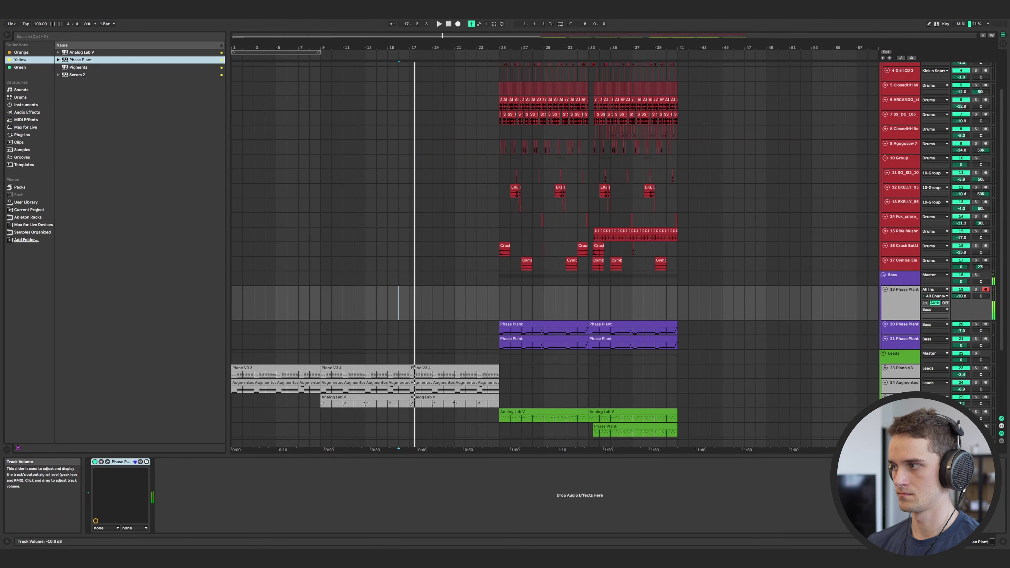
key("ctrl+alt+p")
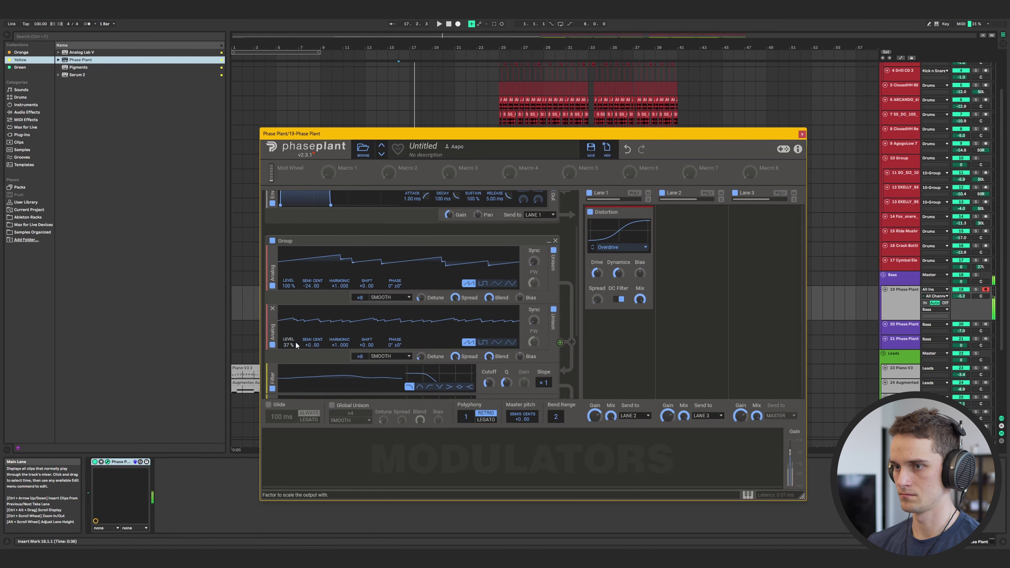
key("ctrl+alt+p")
Record a bass line from bar 17 on track 19 and set its Phase Plant wavetable oscillator's level to 14%.
left_click(458, 24)
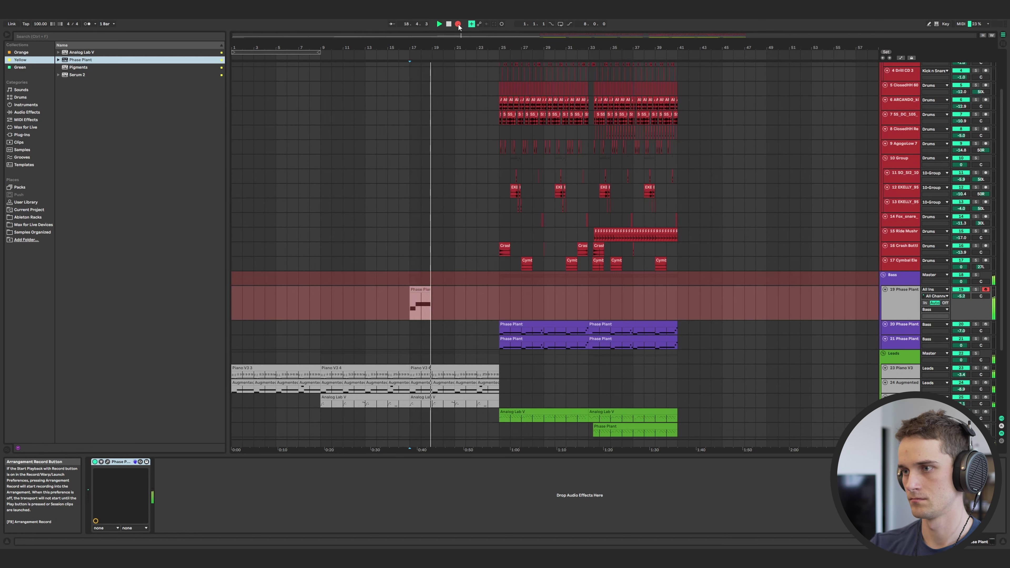
key("F9")
left_click(107, 462)
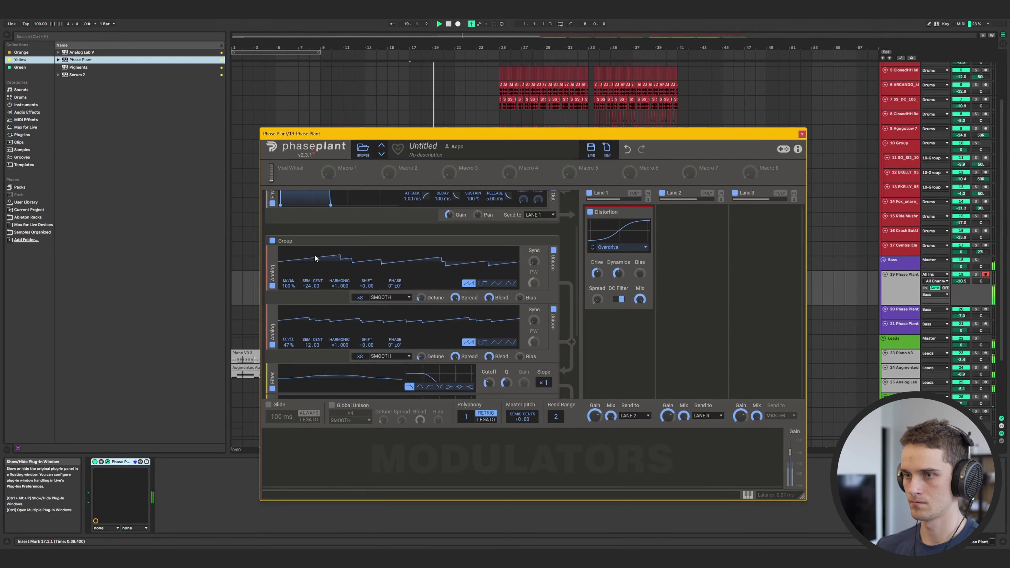
scroll(320, 243, "up", 3)
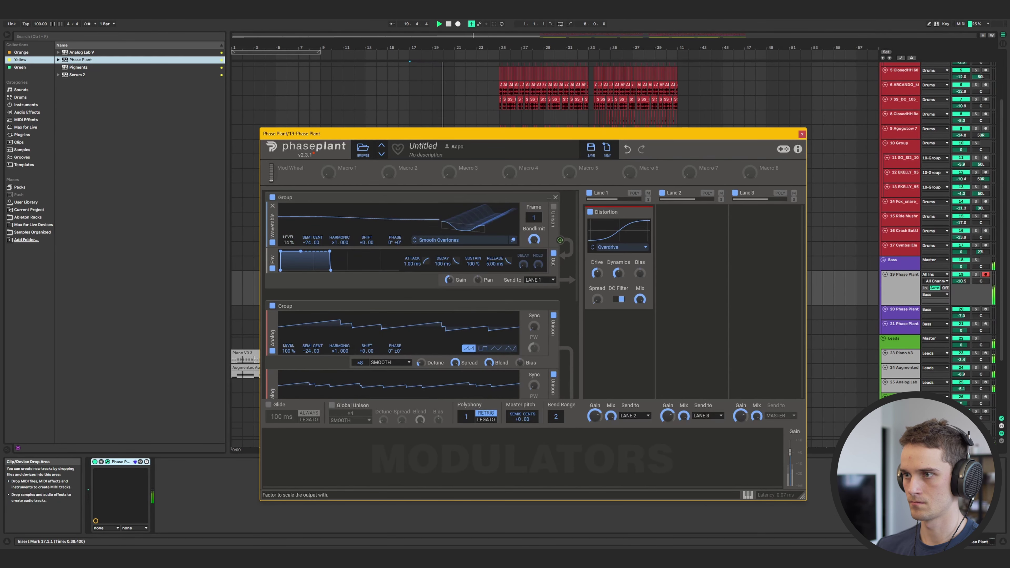
left_click(802, 134)
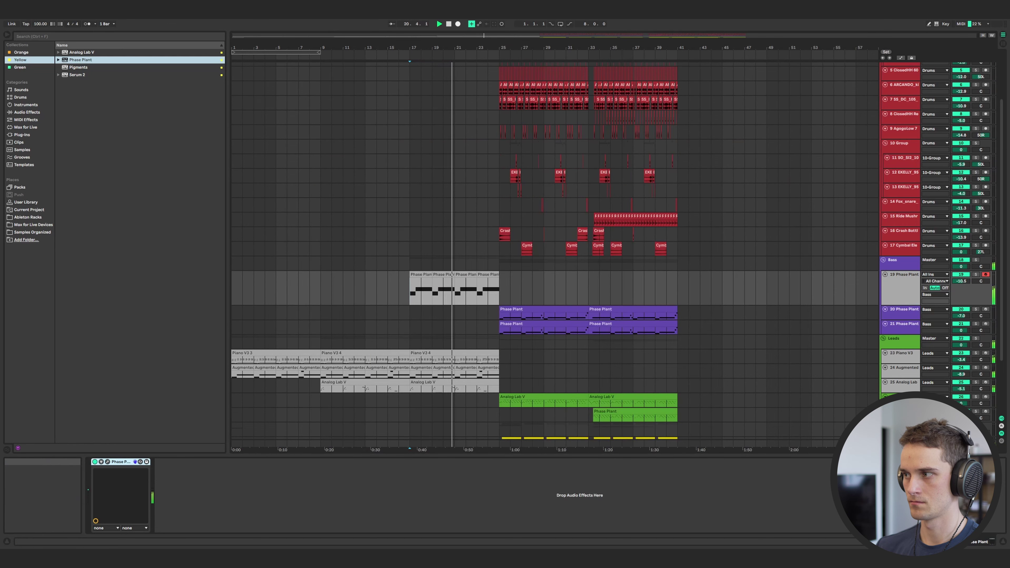
Examine the spectrum of the intro with the new bass line in SPAN on the Master track during playback.
left_click(900, 444)
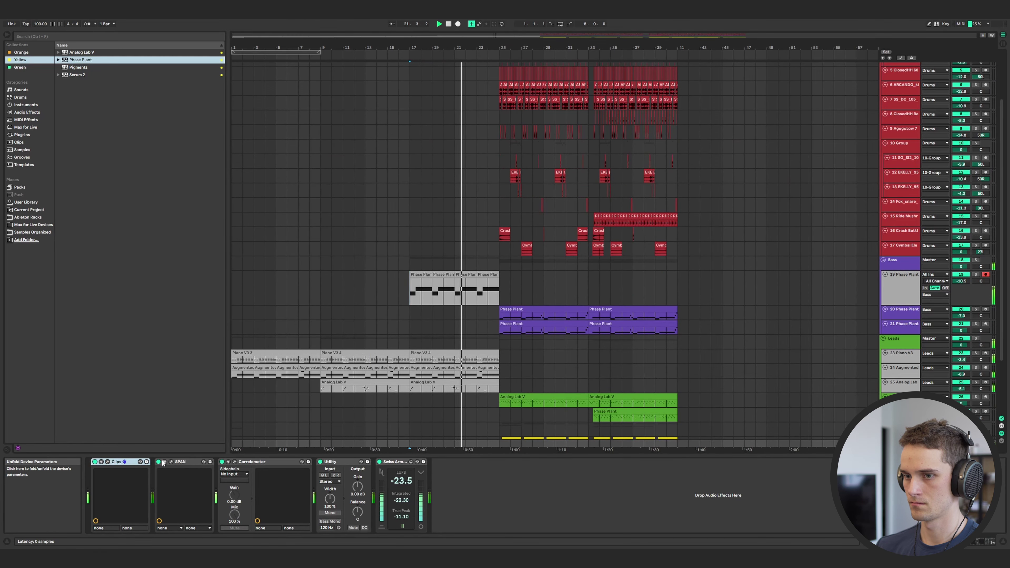
left_click(171, 462)
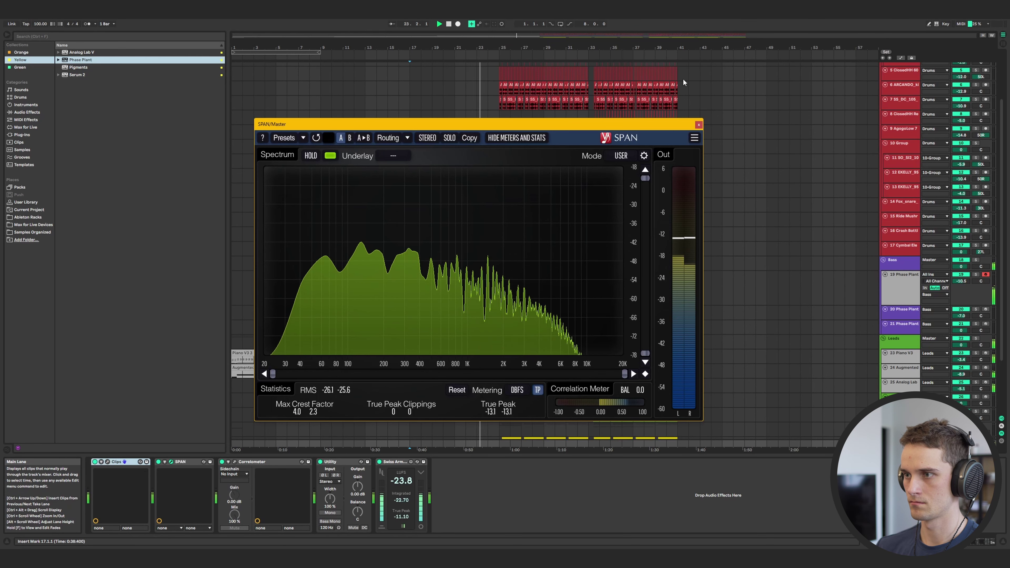
left_click(699, 124)
Place Ambience Apnea.wav from the Samples Organized ambience folder on a new audio track beneath the intro, ending at bar 25.
scroll(434, 235, "up", 1)
scroll(434, 236, "down", 5)
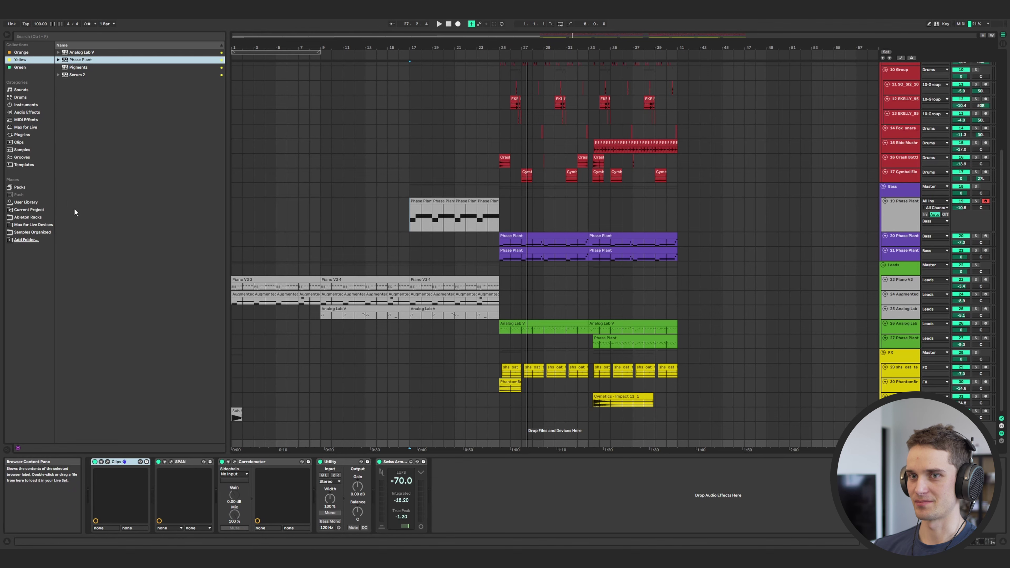
left_click(32, 232)
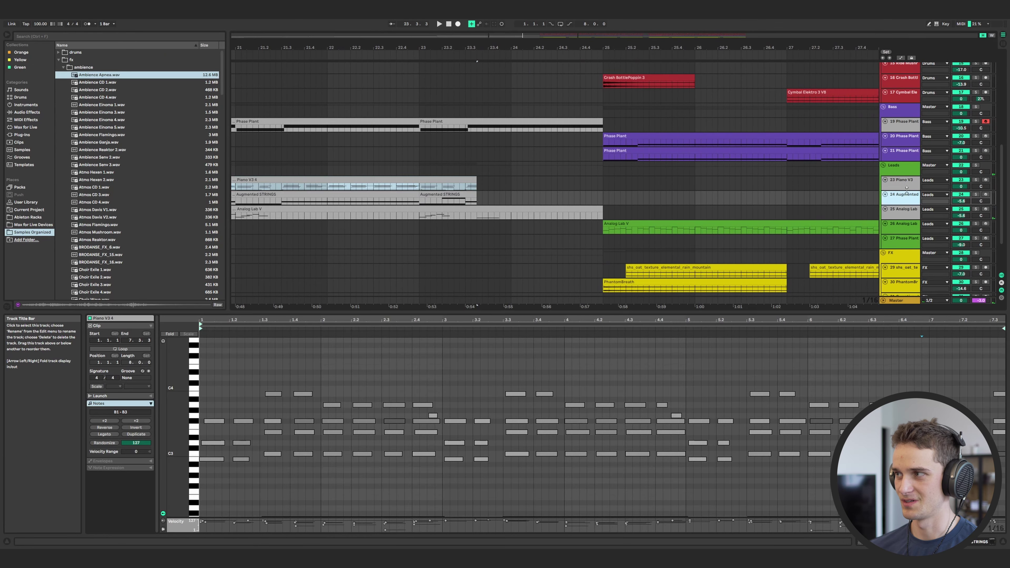
Group the Piano V3 and Augmented STRINGS tracks and add a Utility device to the group.
left_click(907, 187, "shift")
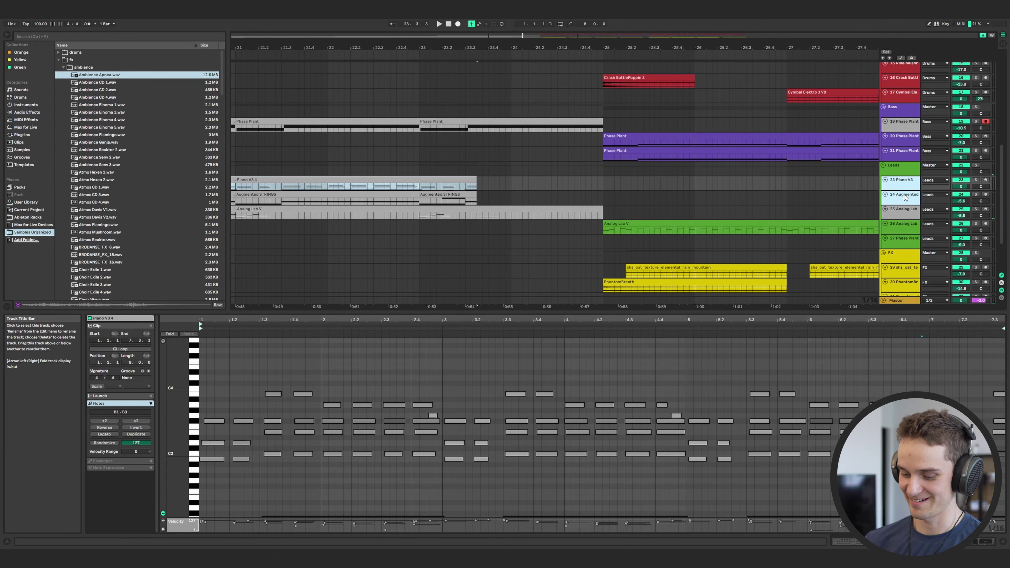
key("ctrl+g")
left_click(20, 66)
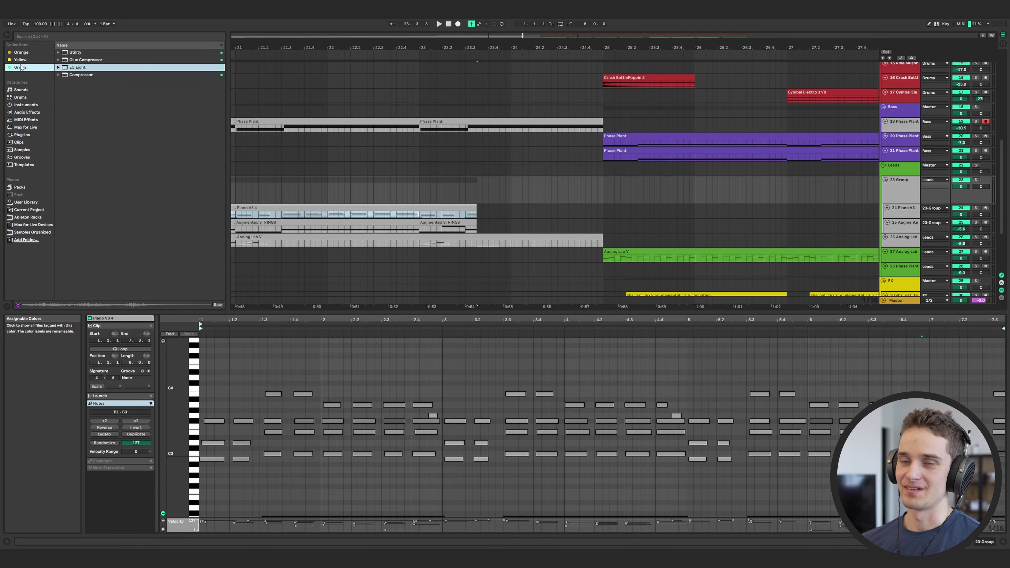
left_click(75, 52)
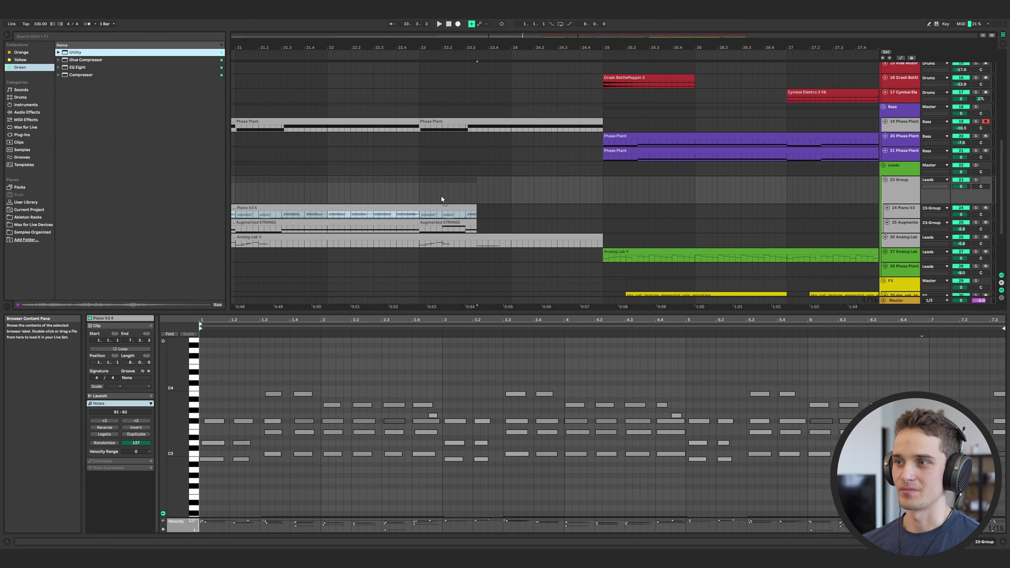
left_click(456, 189)
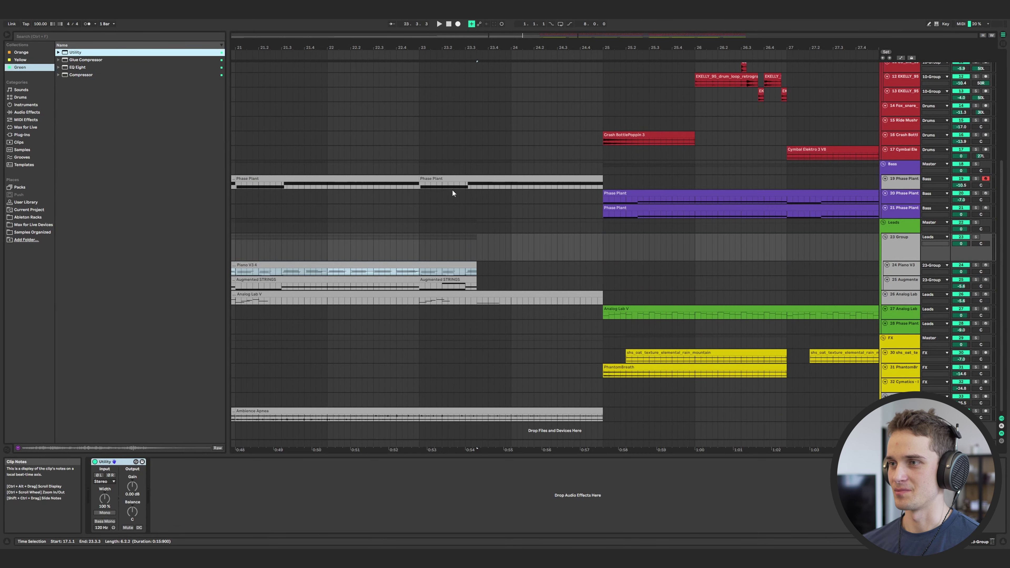
left_click(153, 480)
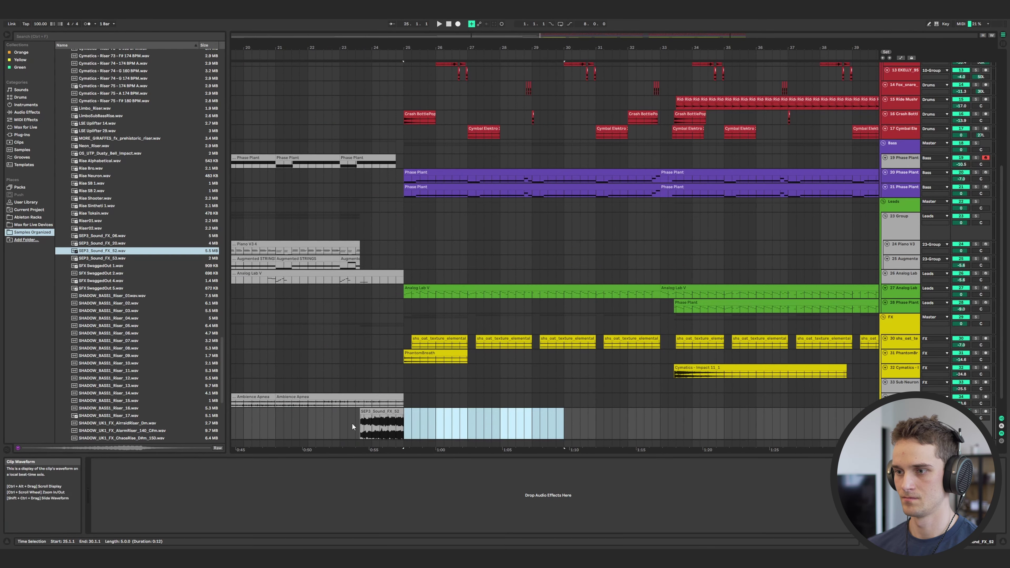
Play the transition into the drop and set the Dazz_FX_Drop_Noise_The_Cube track's volume to -21 dB.
left_click(332, 425)
key("space")
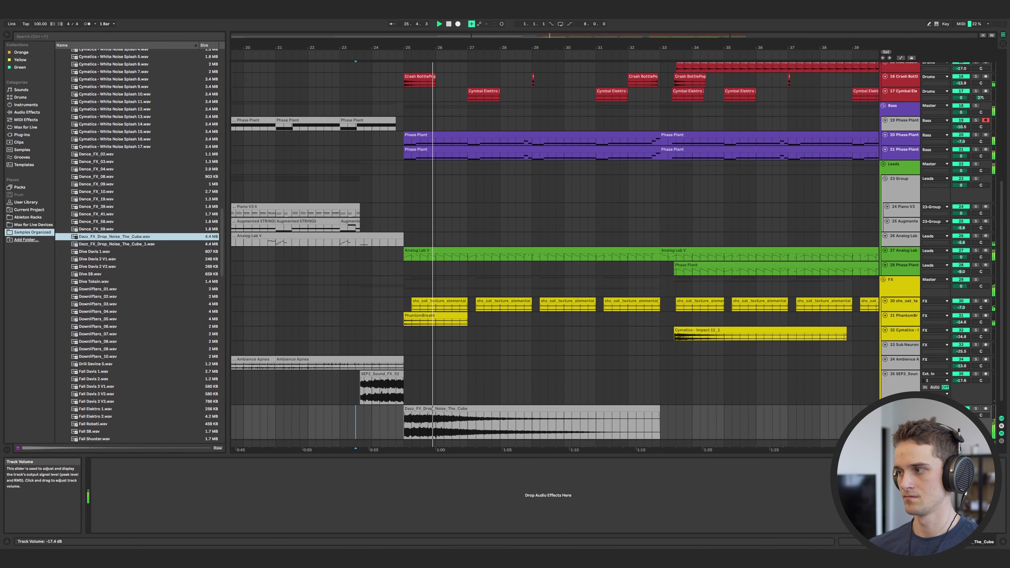
scroll(386, 283, "down", 3, "ctrl")
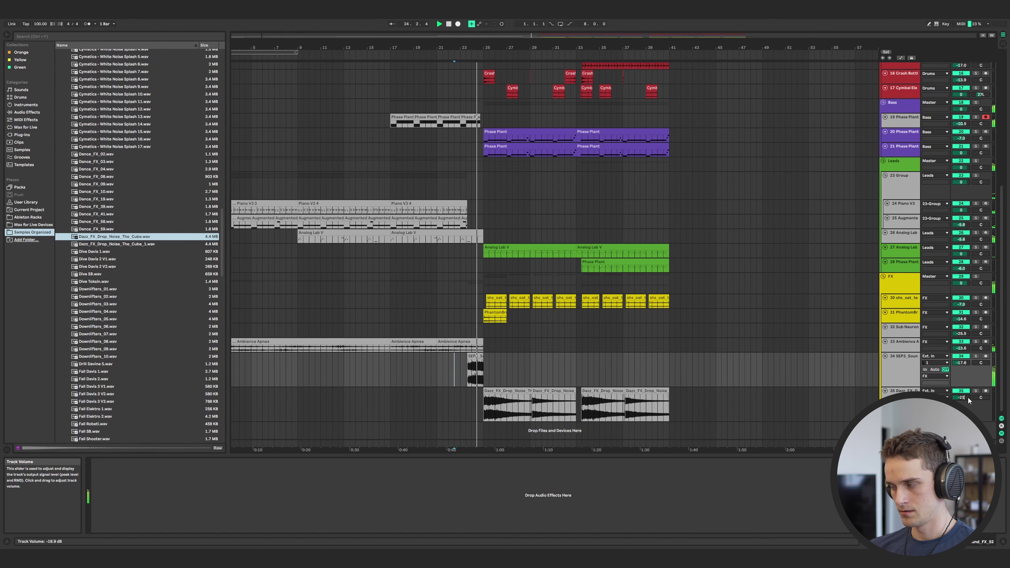
key("Return")
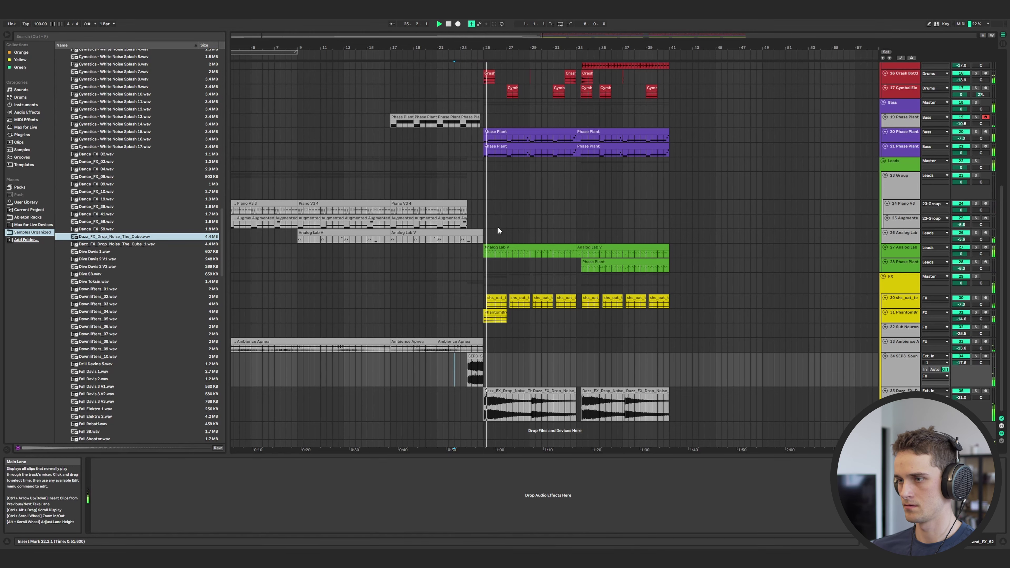
scroll(477, 261, "up", 3)
scroll(478, 262, "down", 3)
scroll(215, 247, "down", 10)
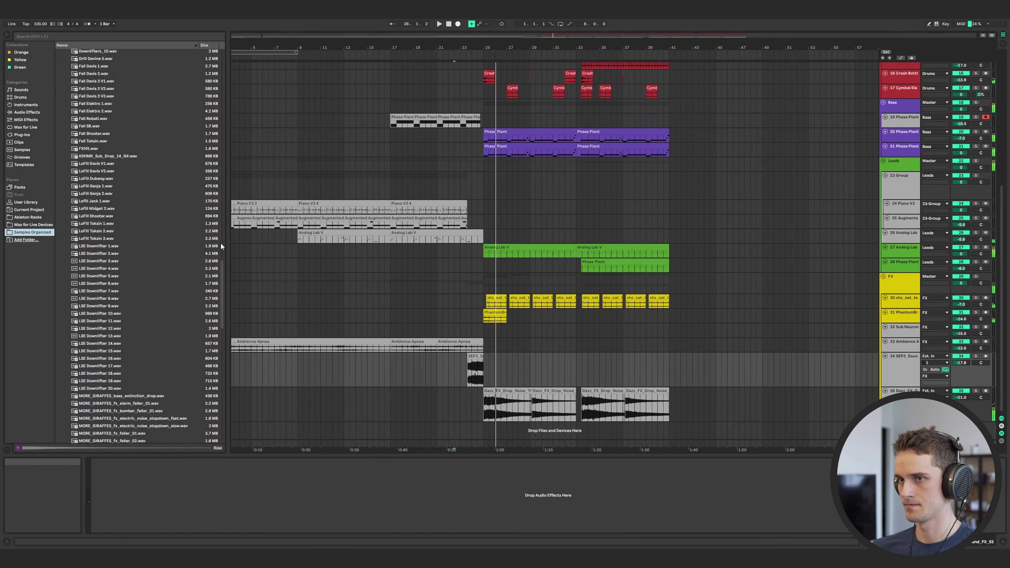
Extend the Augmented STRINGS clips over bars 33–41 and check the devices on the Piano V3 track and its group.
scroll(160, 247, "up", 3)
scroll(246, 226, "left", 2)
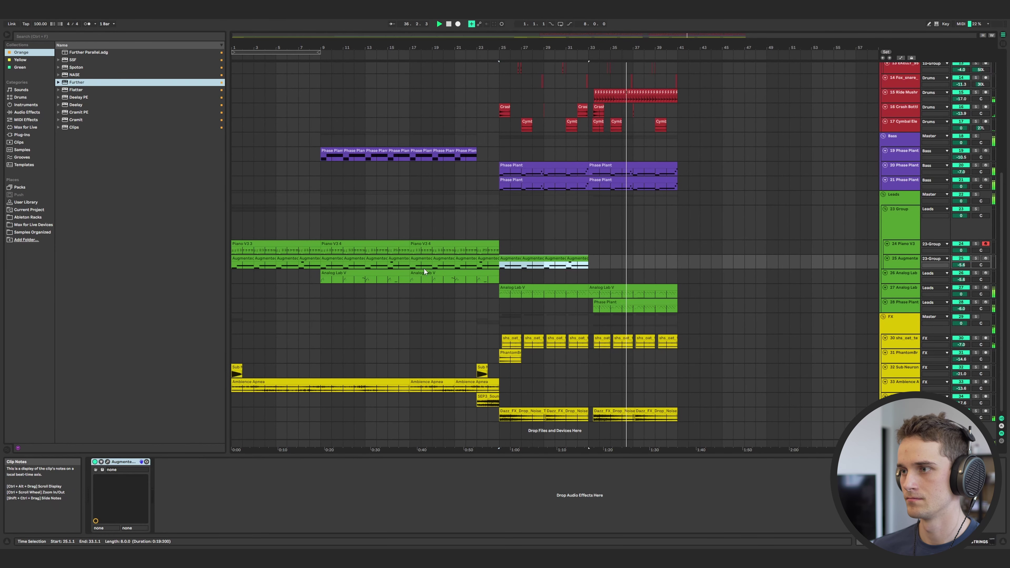
left_click_drag(589, 263, 701, 260)
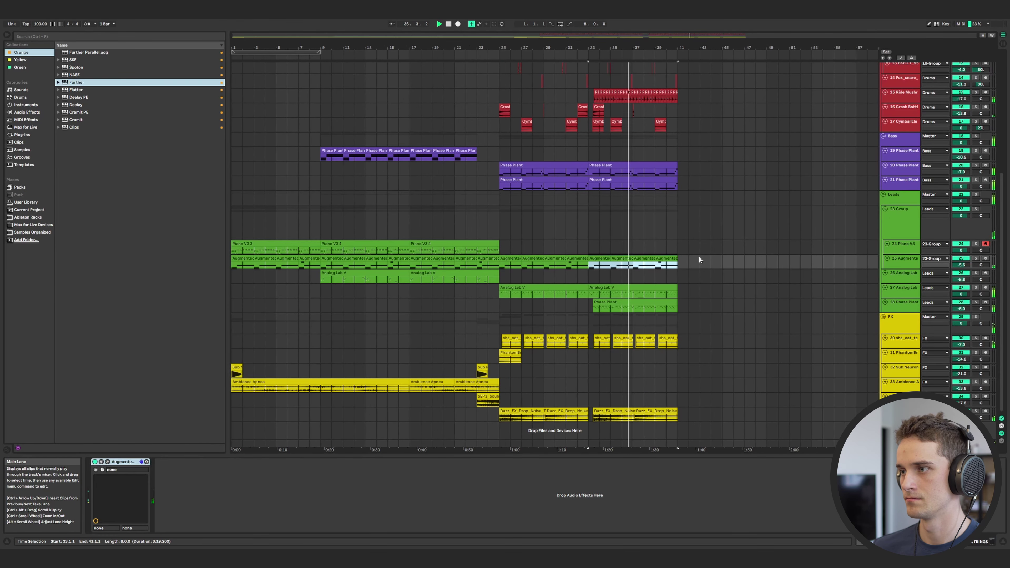
left_click(907, 247)
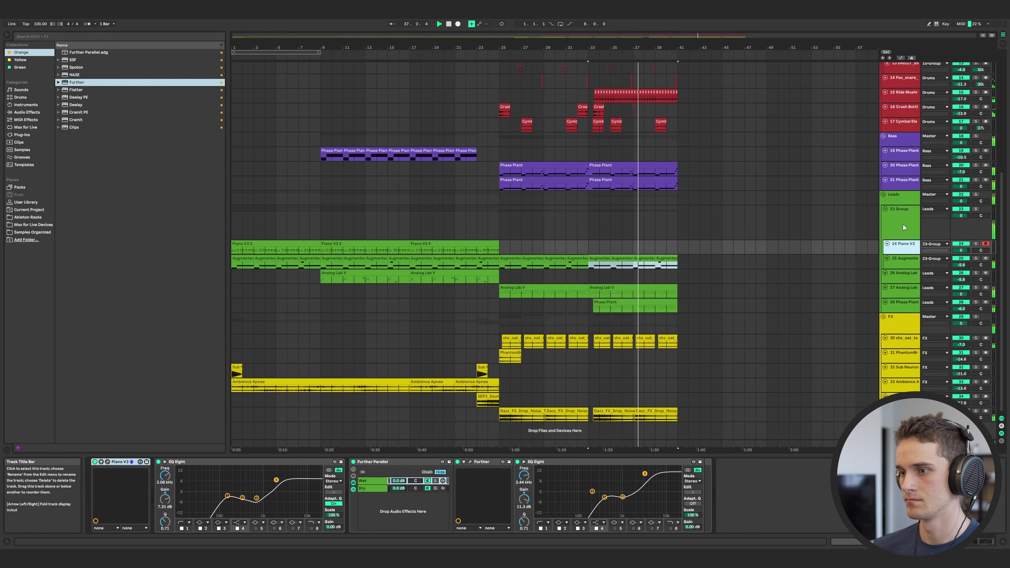
left_click(903, 221)
left_click(897, 246)
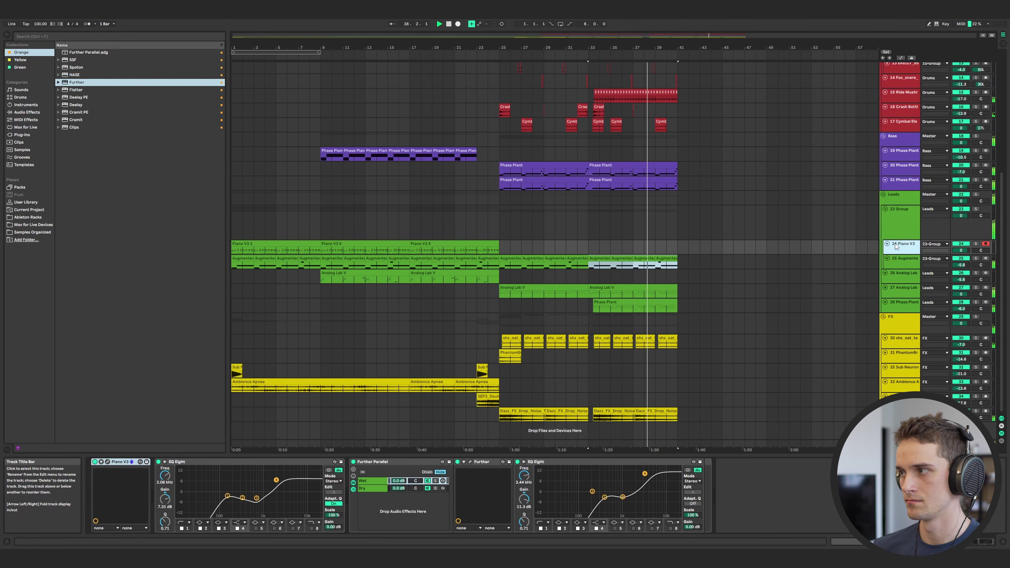
Edit the Augmented STRINGS clips between bars 25 and 41, clearing a short gap at the start of bar 33.
double_click(583, 261)
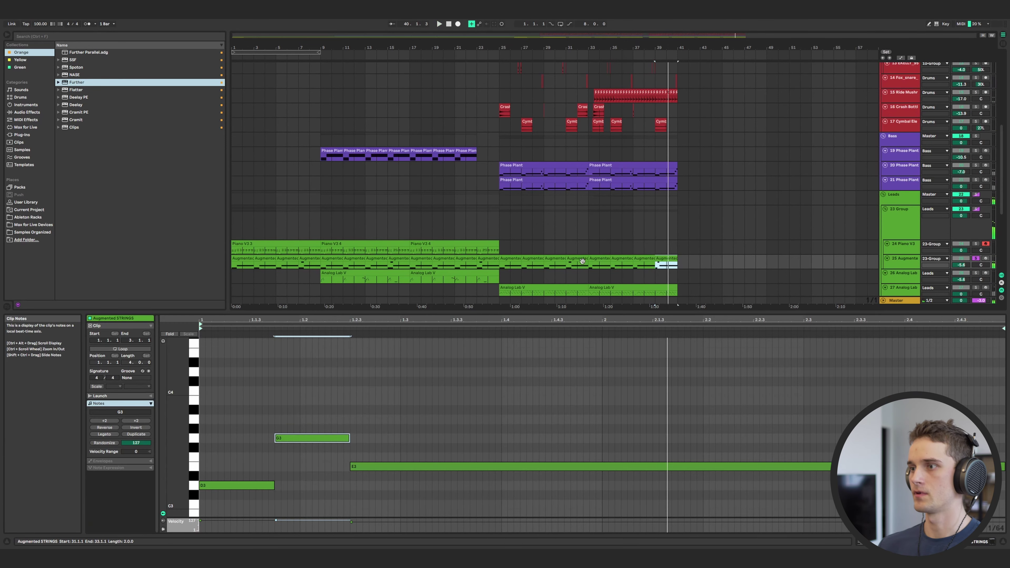
key("Delete")
left_click(525, 261)
key("Delete")
left_click(515, 258)
key("Delete")
left_click_drag(679, 265, 596, 264)
left_click(595, 265)
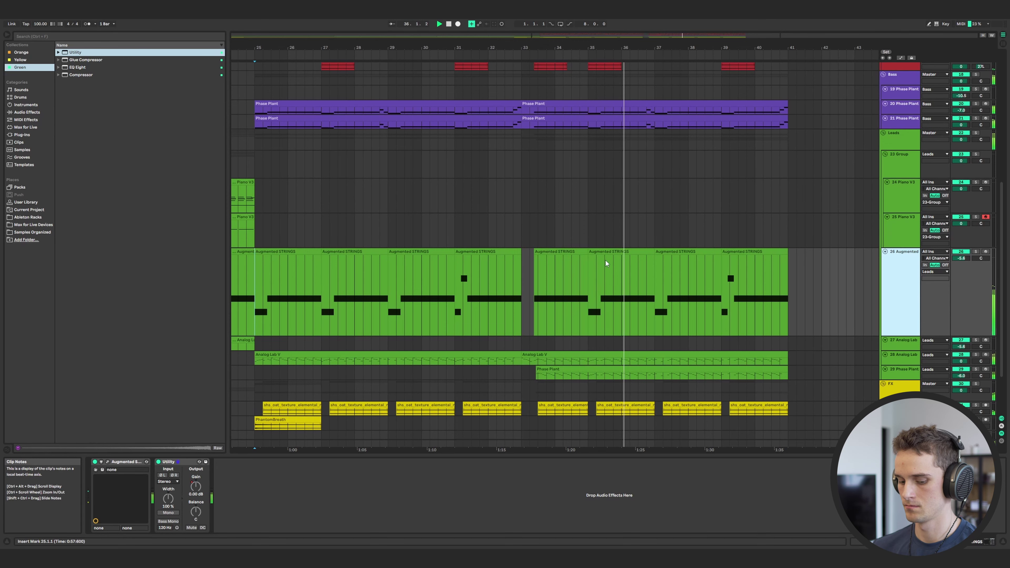
Fit the arrangement's tracks to the available height and save the set.
left_click(623, 228)
scroll(623, 227, "down", 3)
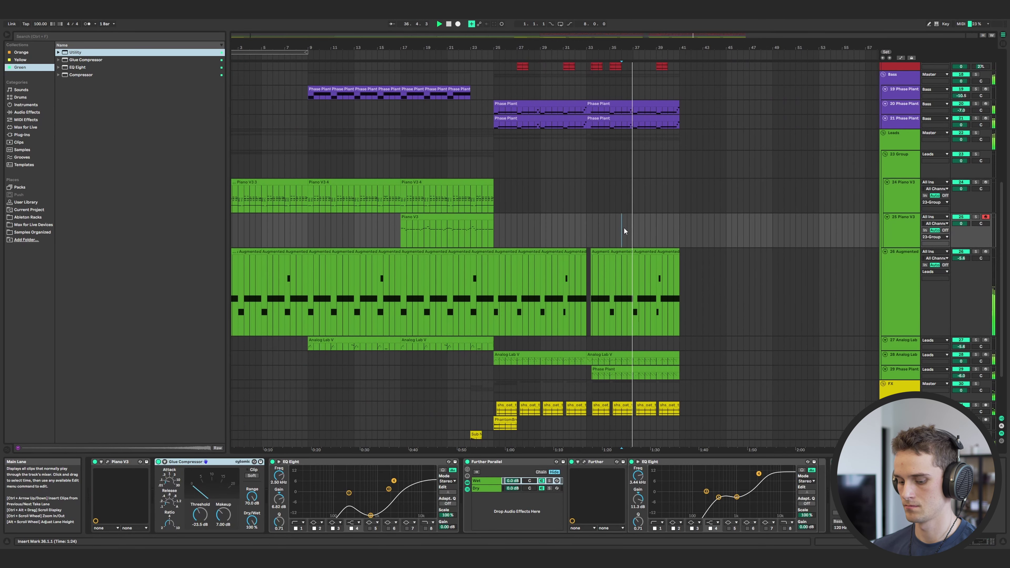
key("h")
key("ctrl+s")
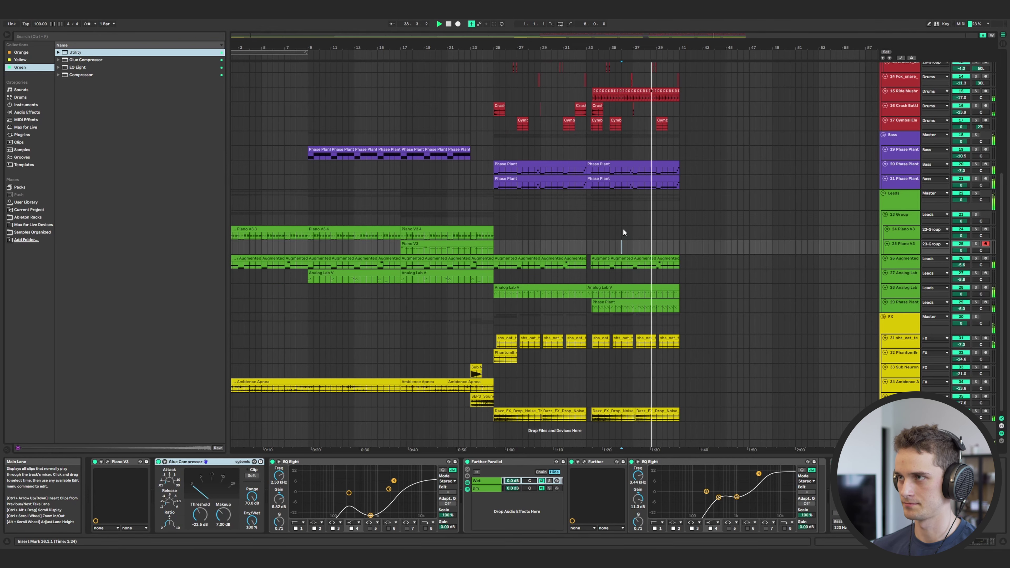
scroll(624, 227, "up", 5)
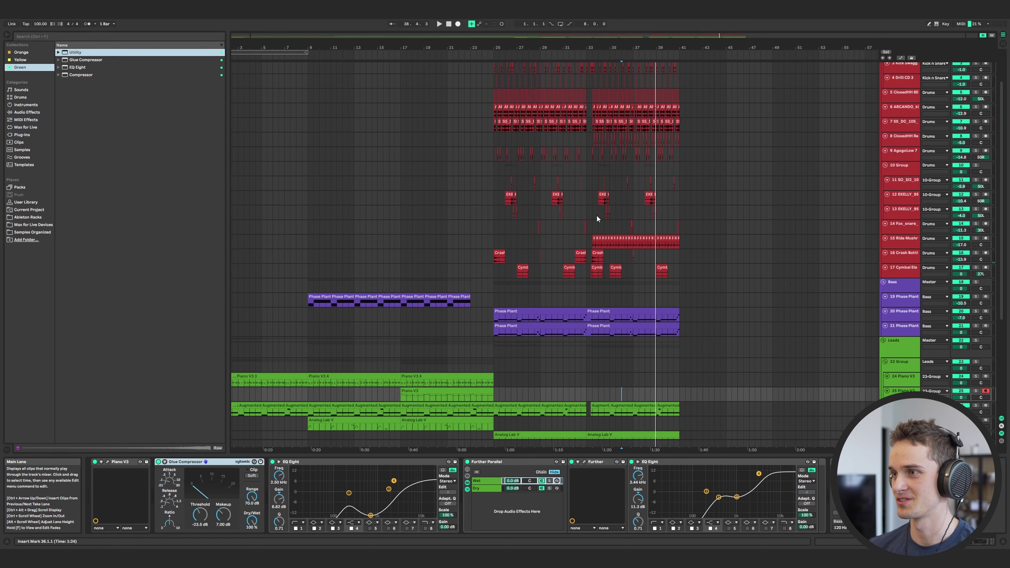
left_click(589, 208)
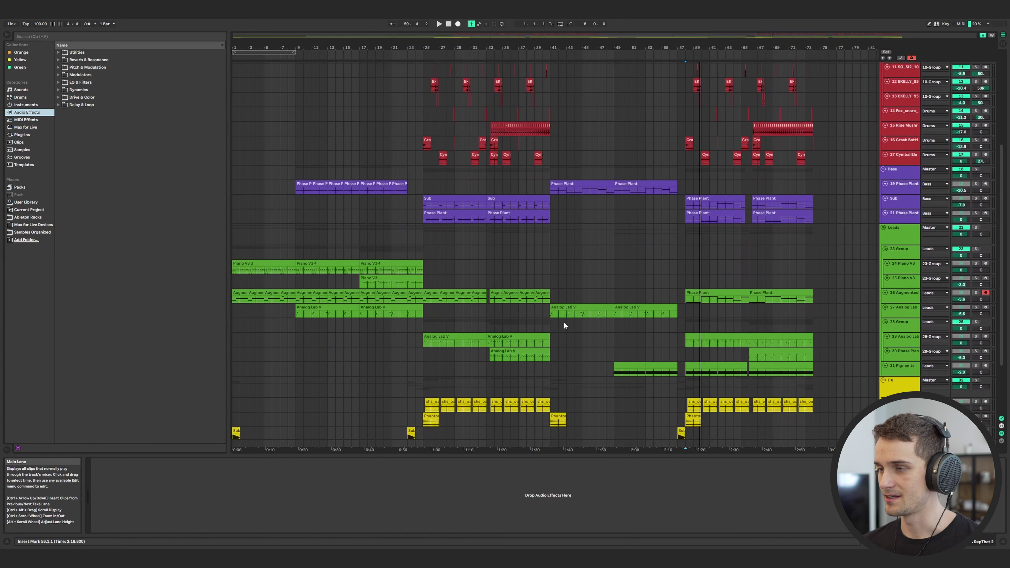
scroll(564, 325, "down", 5)
scroll(565, 326, "up", 6)
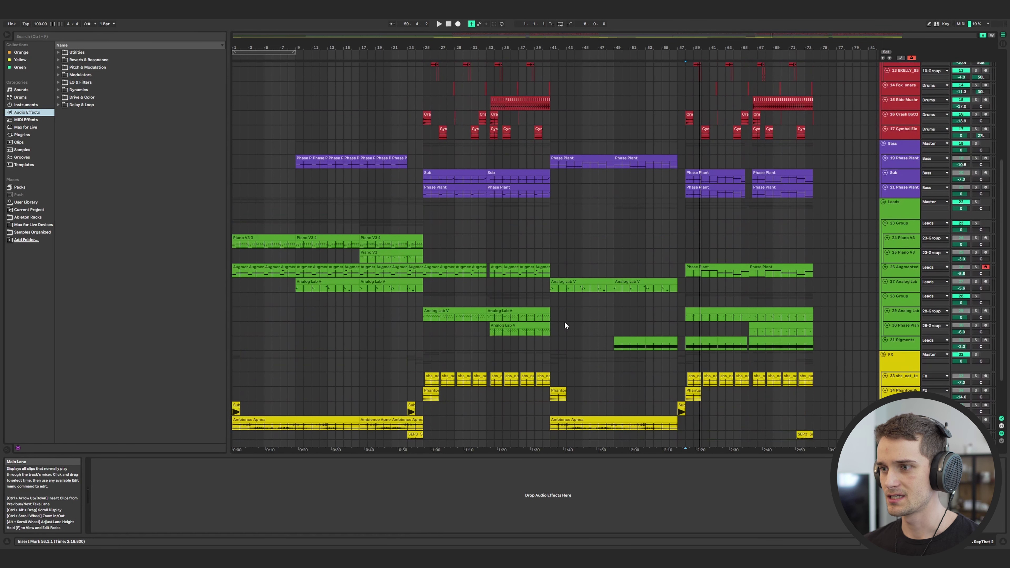
Examine the arrangement's drum, bass, lead and FX tracks, including the devices on the Pigments and Analog Lab V tracks.
scroll(565, 321, "up", 2)
scroll(565, 322, "down", 2)
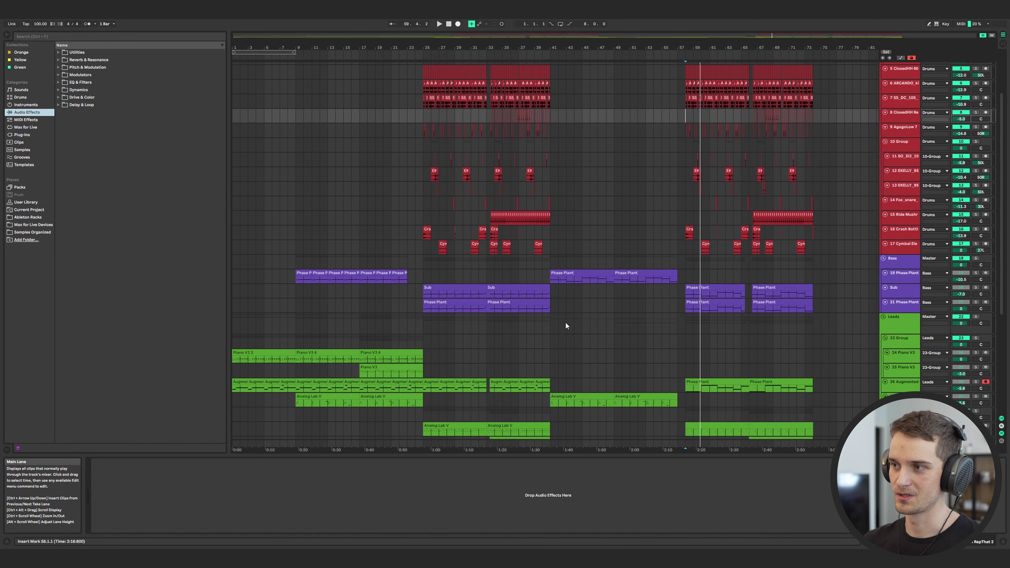
scroll(565, 326, "down", 4)
left_click(610, 315)
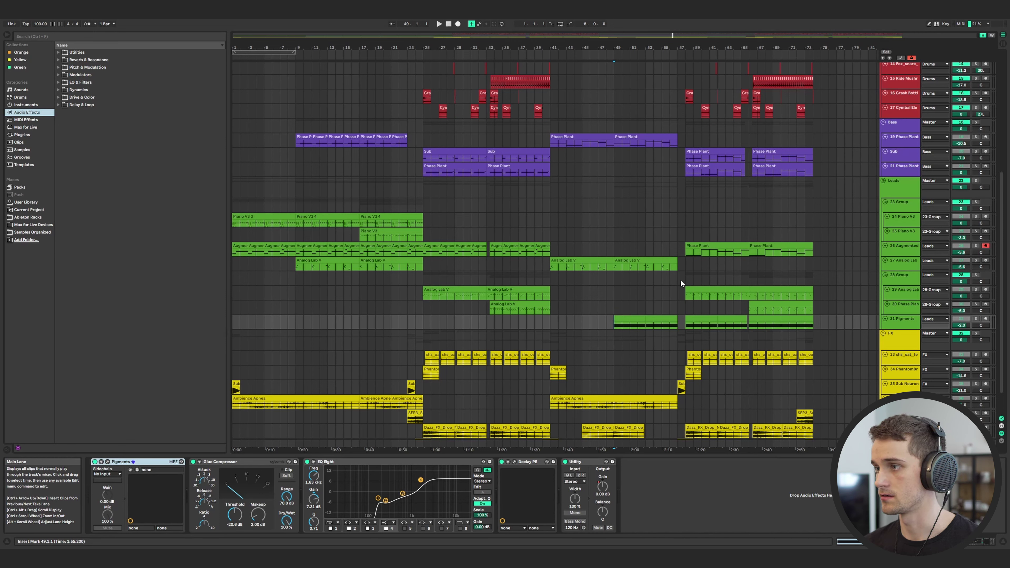
left_click(685, 296)
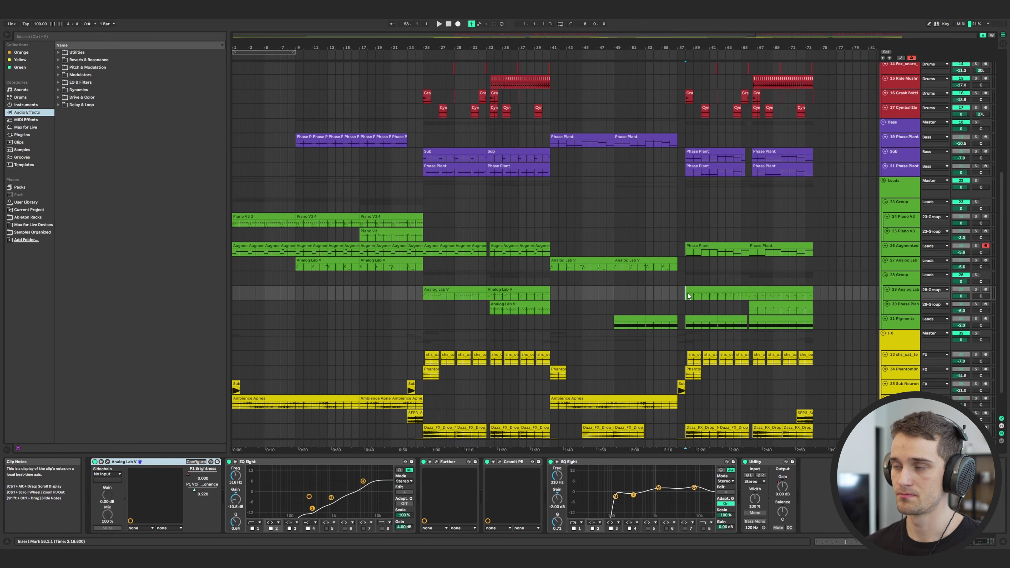
scroll(514, 218, "up", 8)
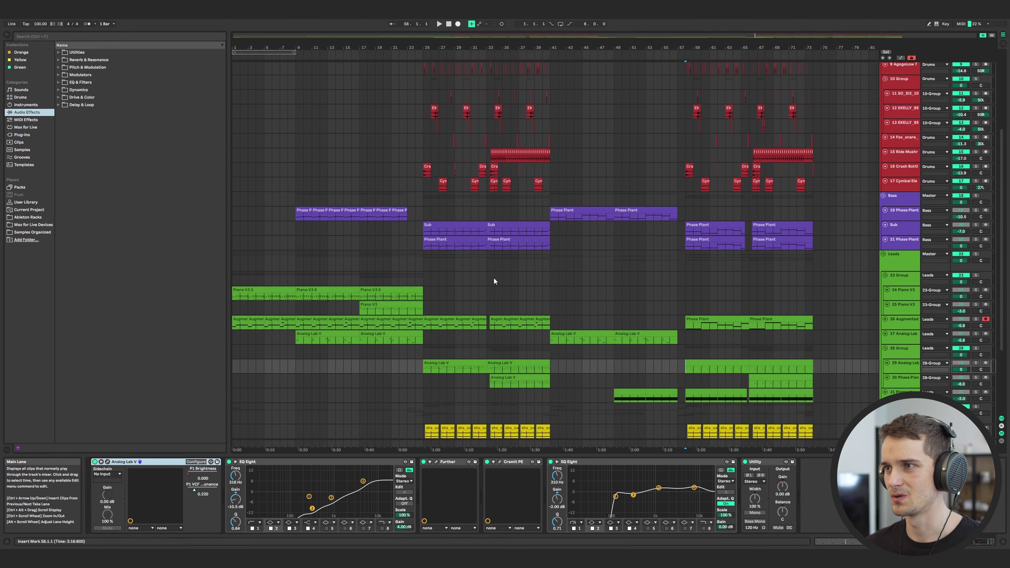
scroll(495, 281, "down", 6)
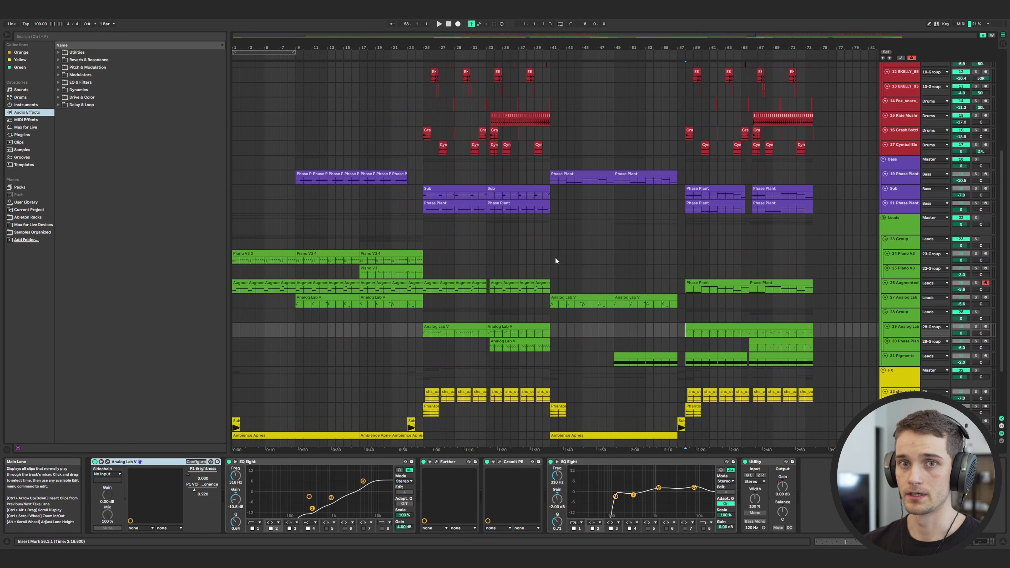
Mark out bars 41–57 and bars 57–74 in turn to review the break and the second drop across the tracks.
left_click_drag(551, 254, 678, 134)
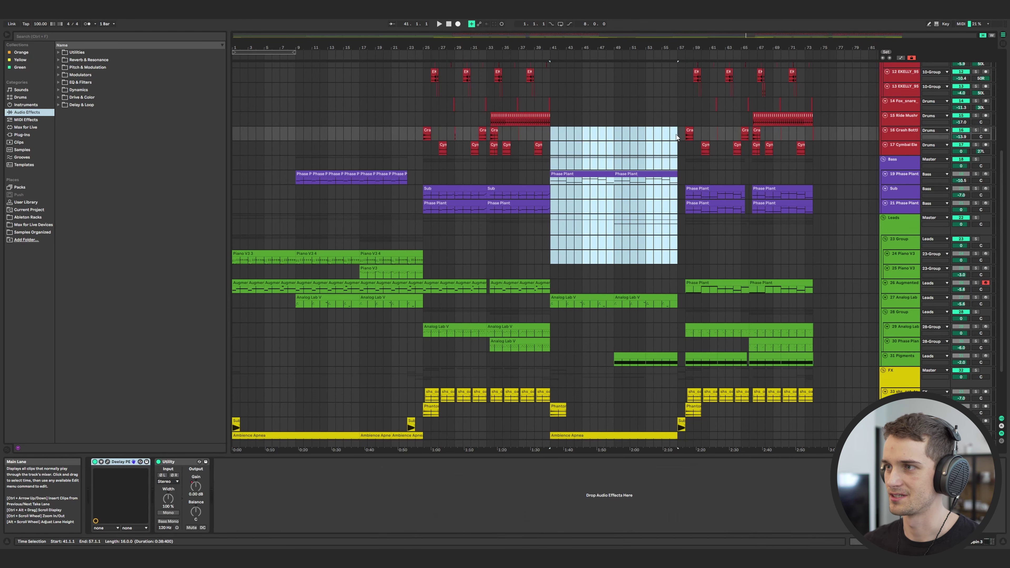
scroll(681, 177, "up", 5)
scroll(670, 193, "down", 6)
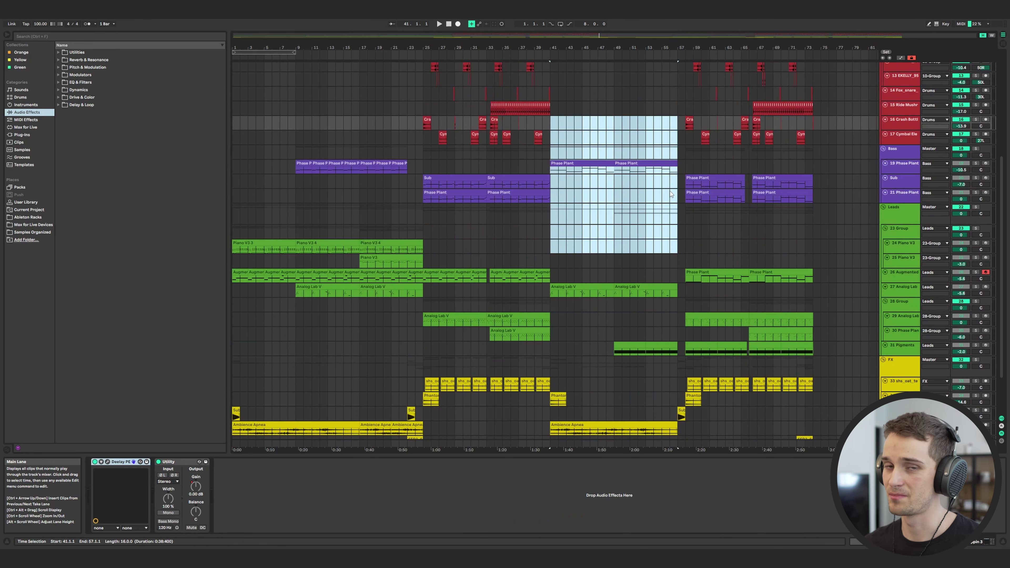
left_click_drag(678, 219, 814, 91)
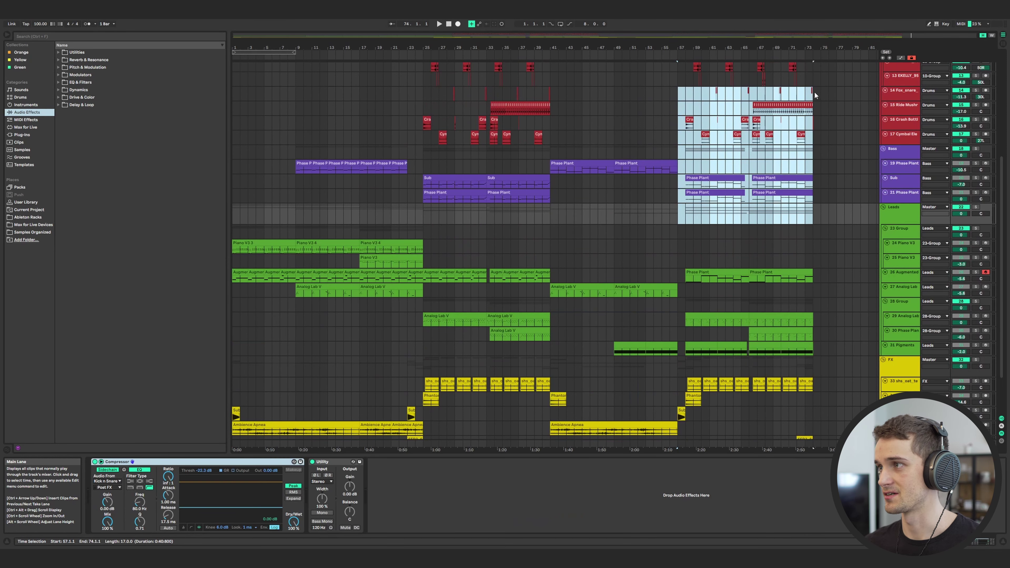
left_click(816, 93)
scroll(812, 135, "up", 6)
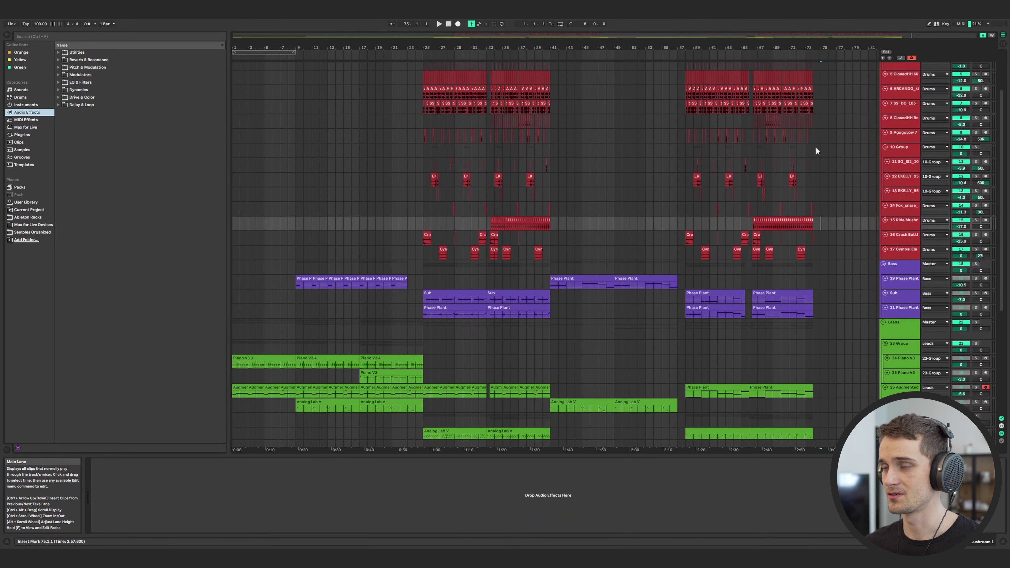
scroll(814, 177, "down", 8)
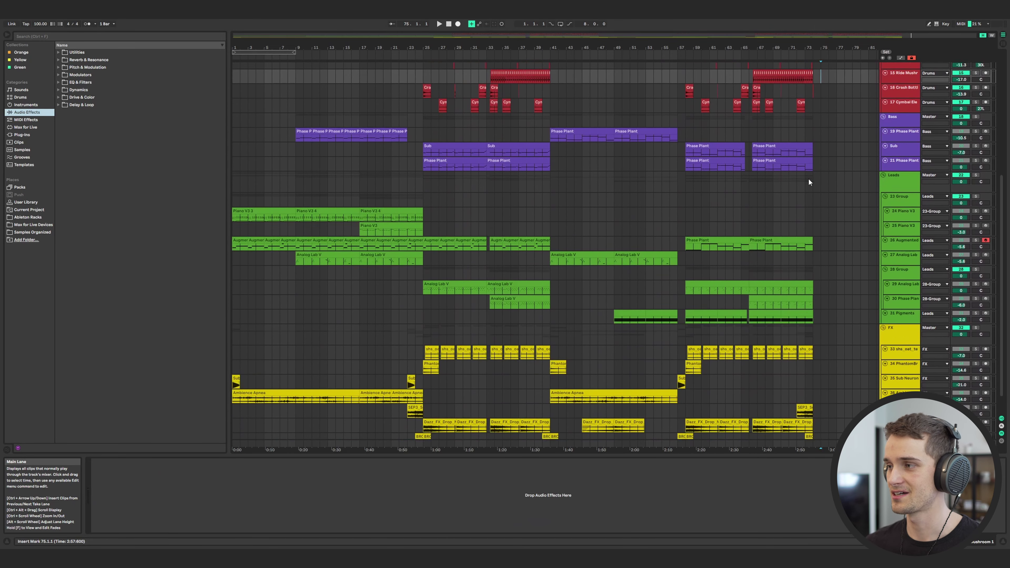
Place the insert marker at bar 74, the end of the second drop, and move it up through the tracks to the crash track.
left_click(817, 203)
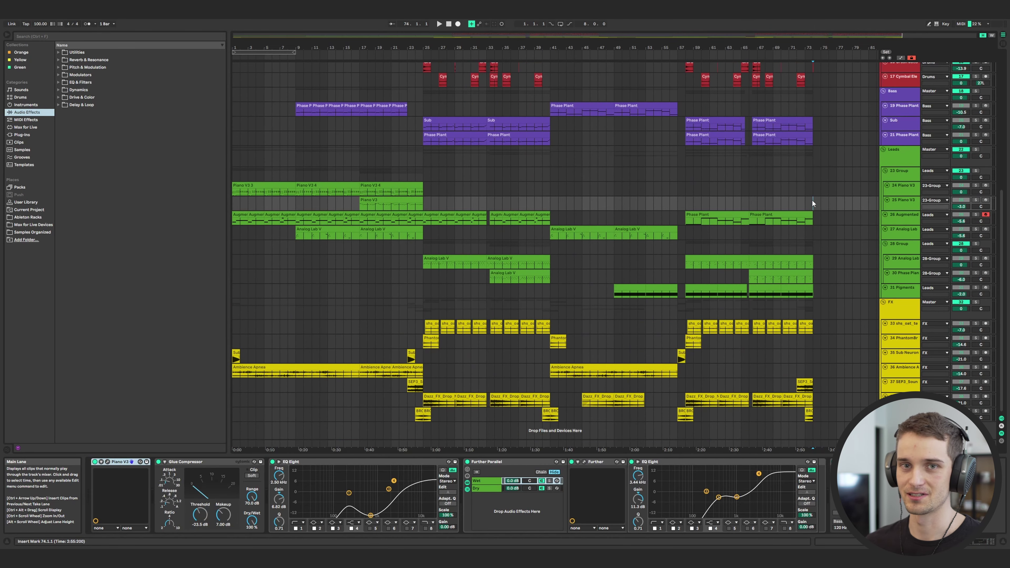
key("Up")
key("Up")
key("Up")
key("Up")
key("Up")
key("Up")
key("Up")
key("Up")
key("Up")
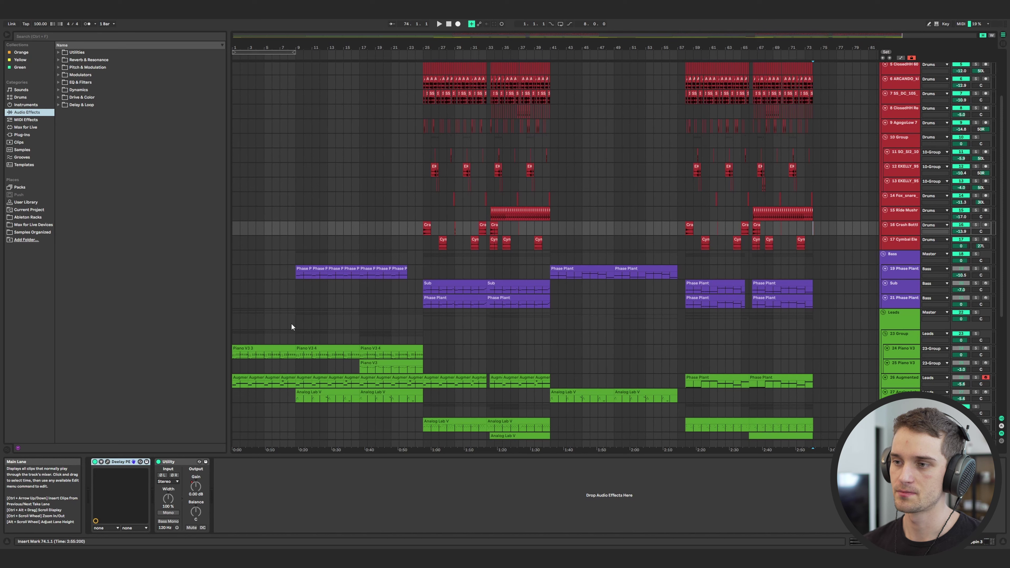
Play the arrangement from bar 1 through the intro into the first drop, soloing the Analog Lab V lead on track 27 along the way.
left_click(235, 317)
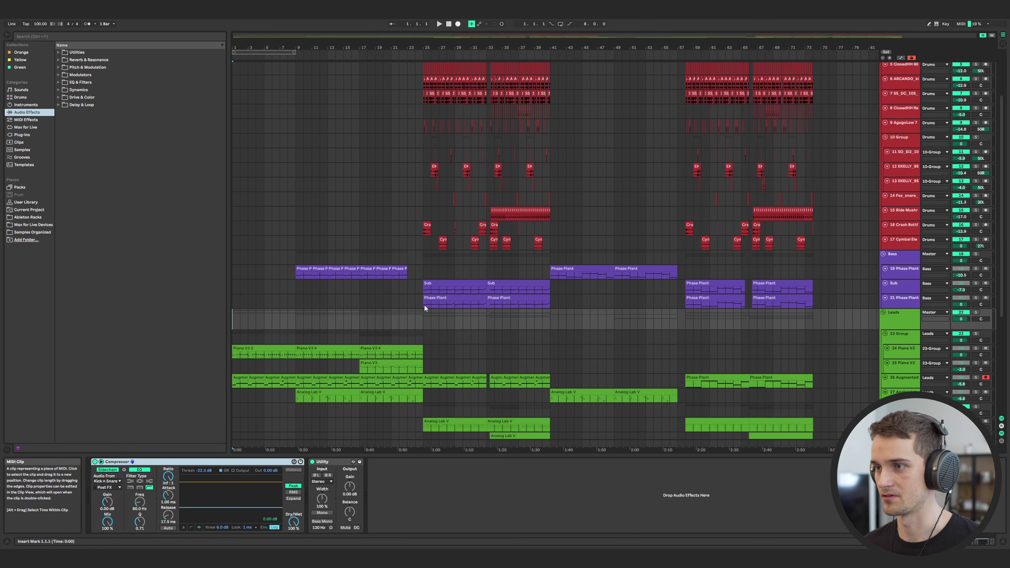
scroll(425, 303, "down", 4)
key("space")
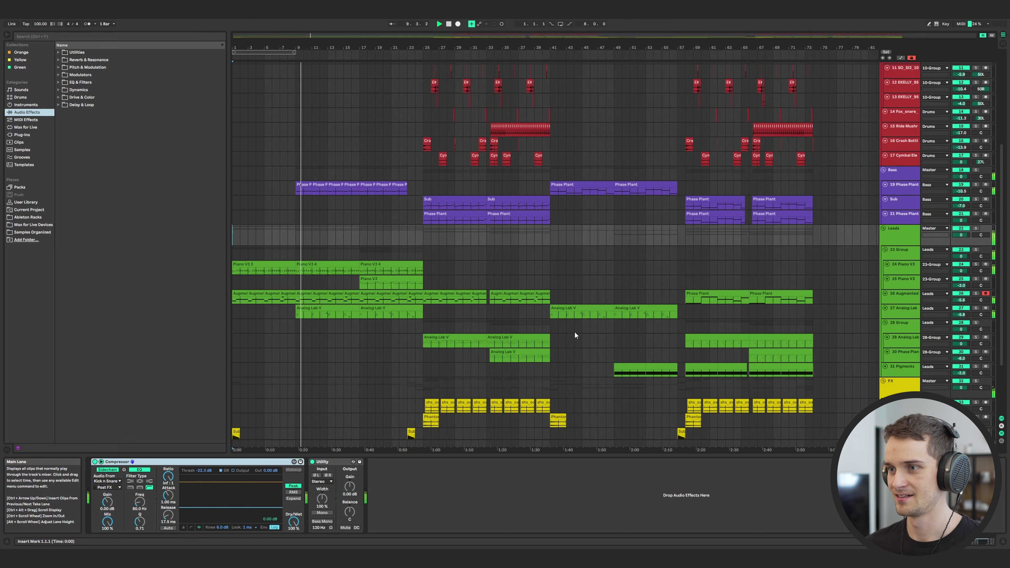
left_click(976, 308)
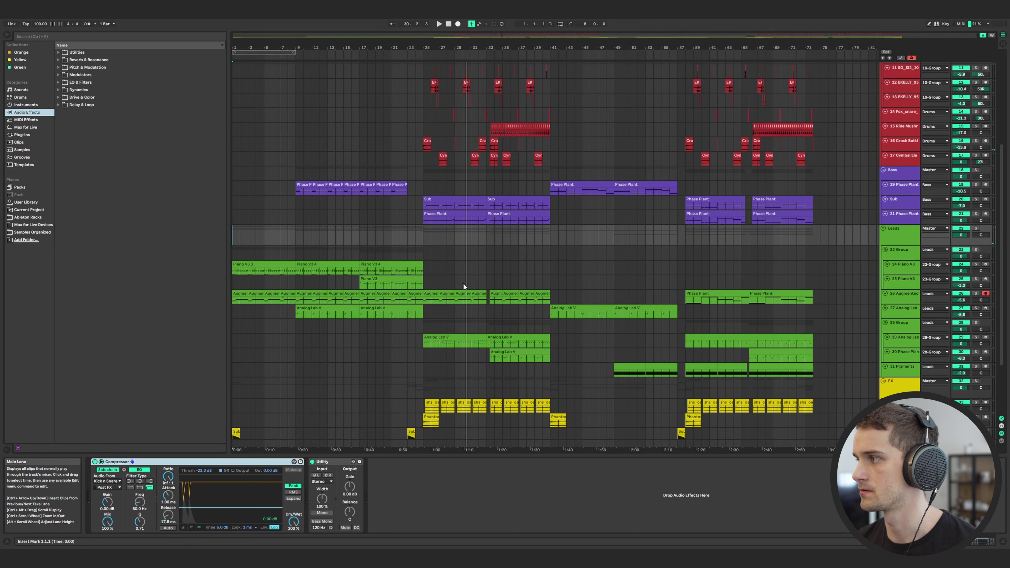
Play the end of the first drop from bar 37 through the transition into the break at bar 41.
scroll(487, 320, "down", 3)
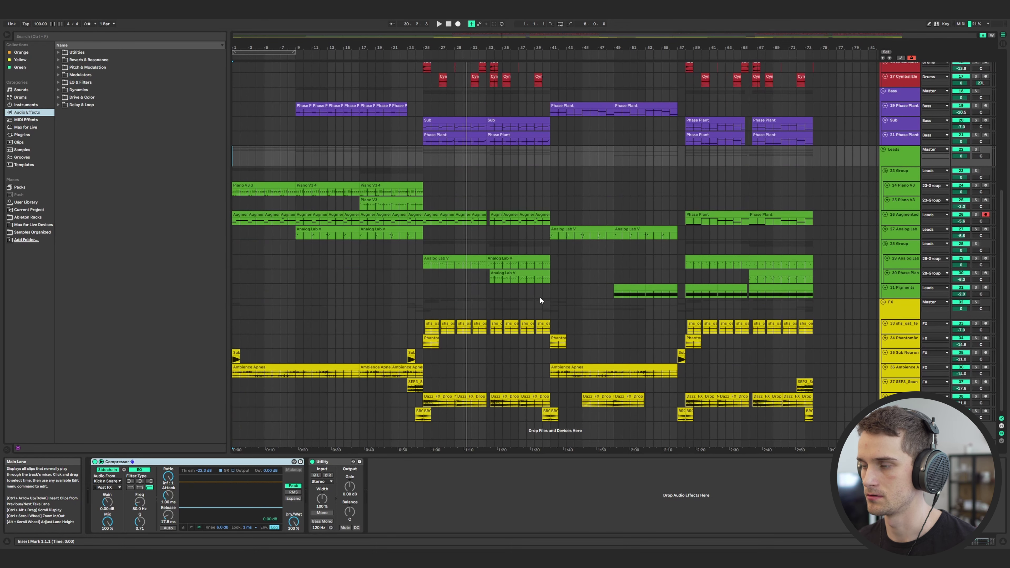
left_click(534, 291)
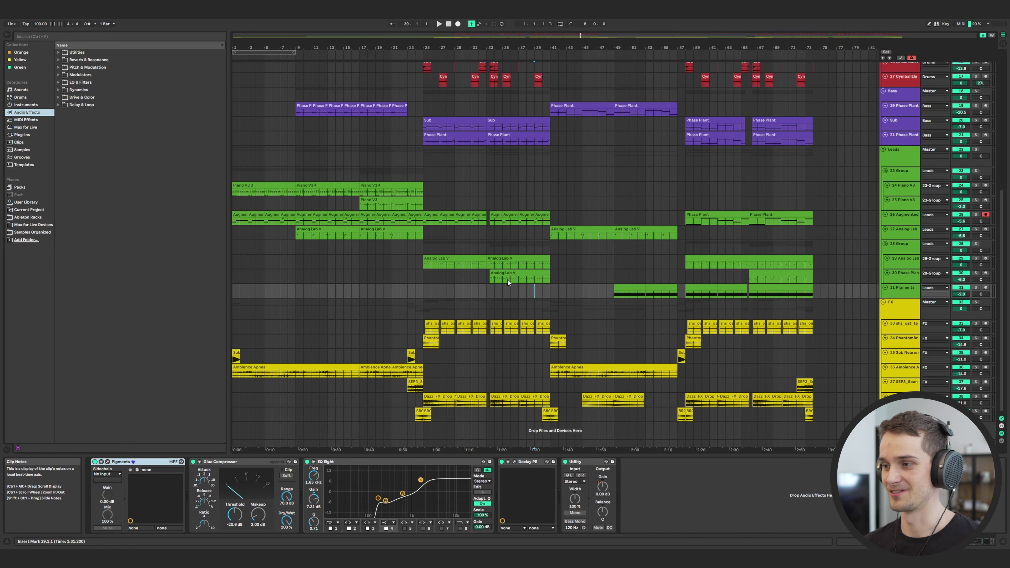
left_click(519, 289)
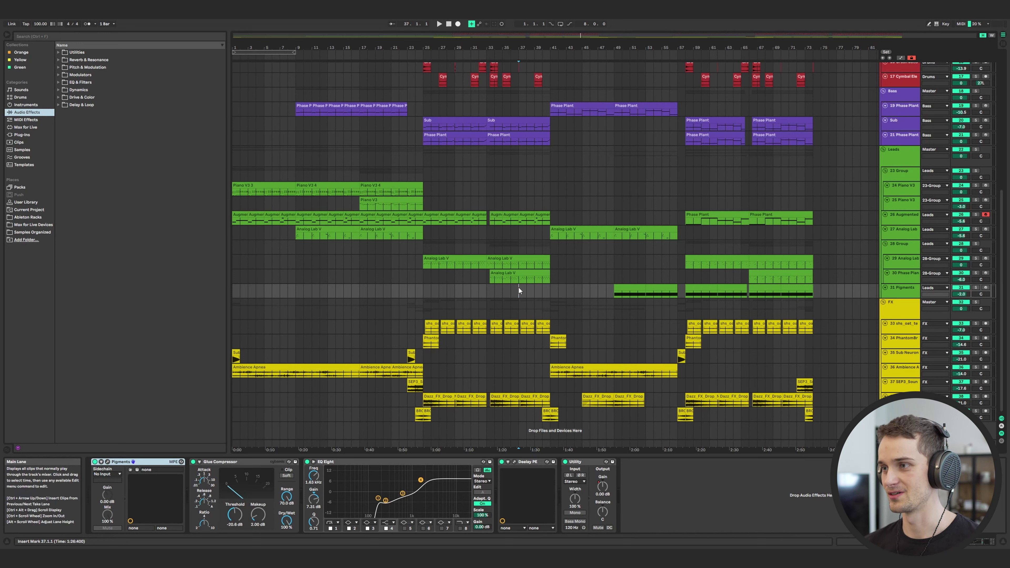
key("space")
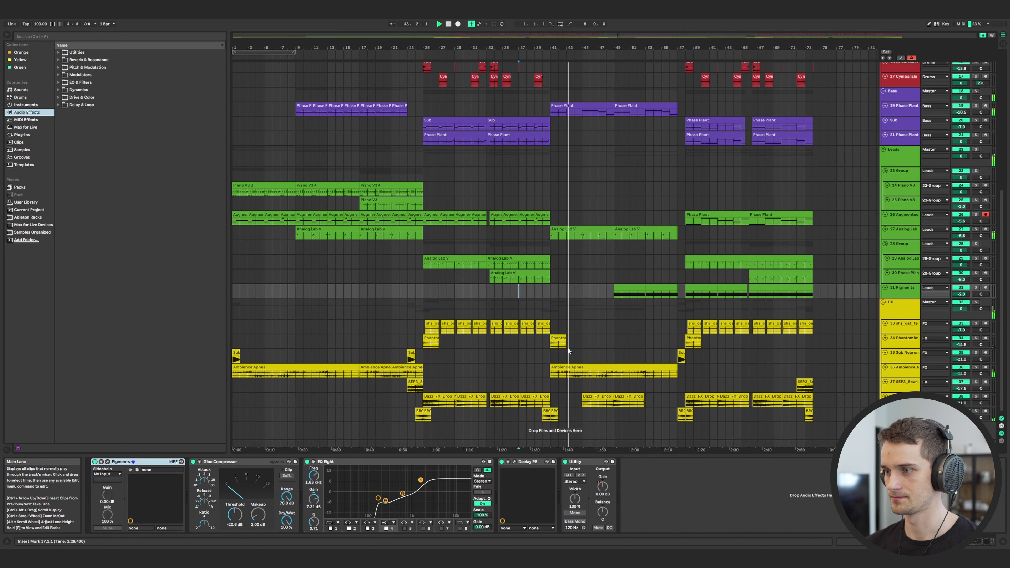
Examine the PhantomBreath clip at bar 41 up close, along with the EQ on its track.
scroll(555, 418, "up", 10)
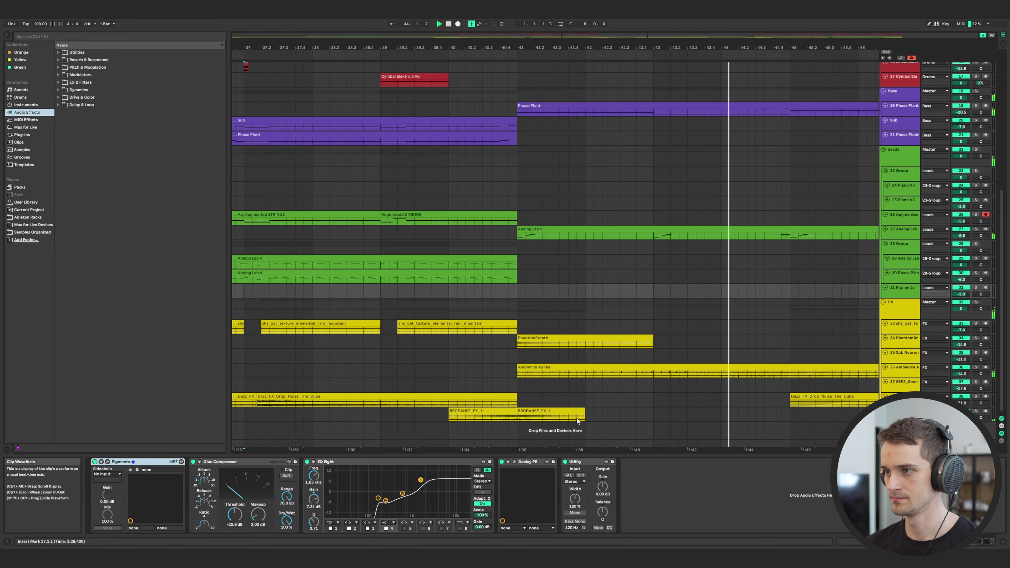
scroll(577, 418, "down", 5)
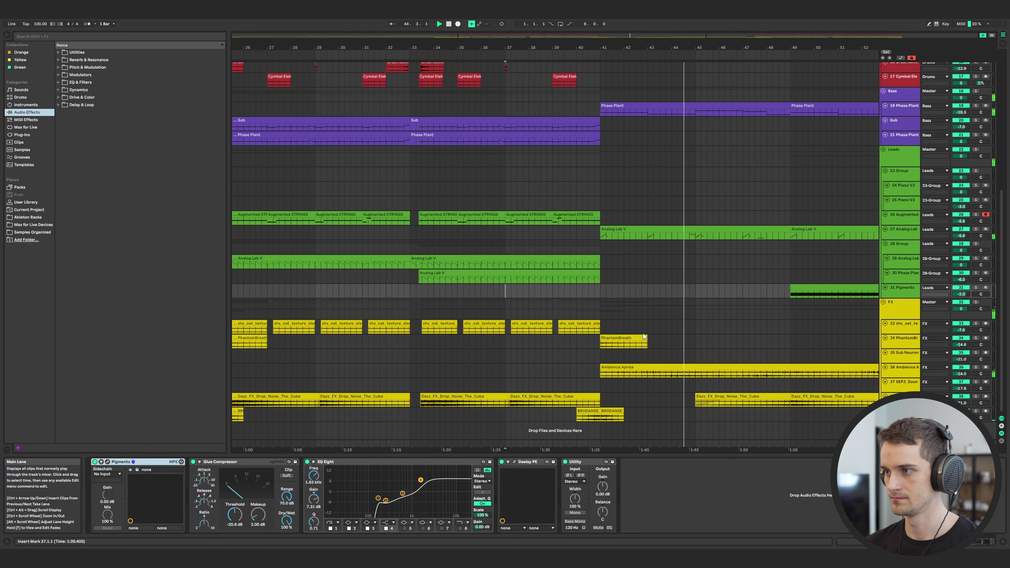
left_click(911, 348)
scroll(910, 347, "up", 3)
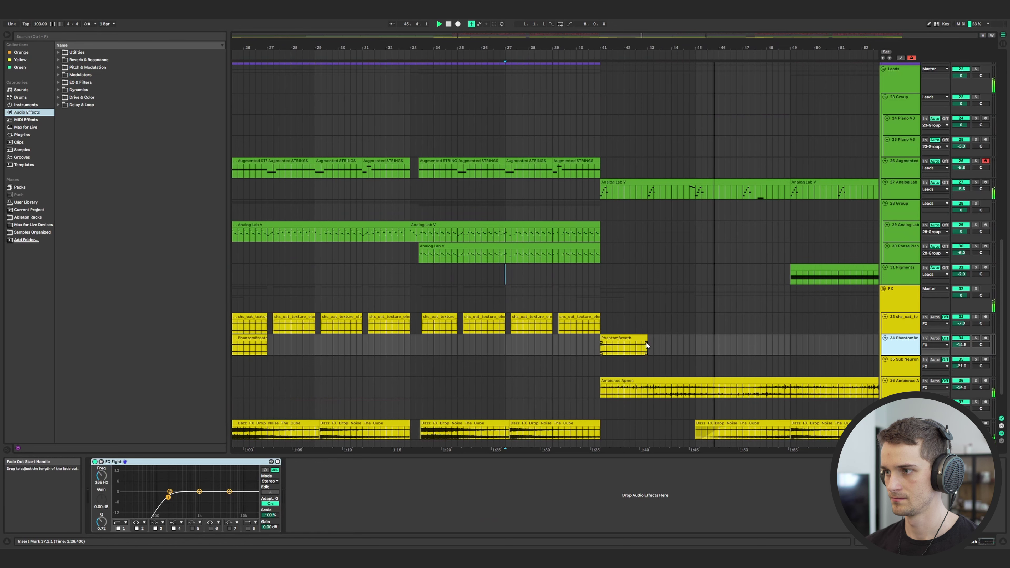
left_click(895, 349)
scroll(895, 349, "down", 3)
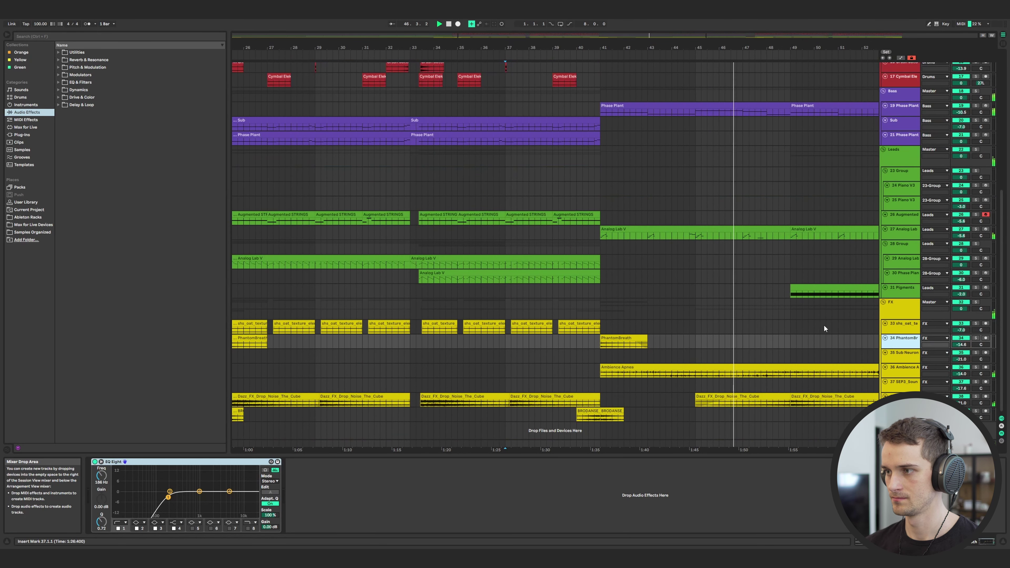
Inspect the Pigments plug-in on track 31 in its own window during playback of the break into the second drop, then close it.
scroll(757, 313, "down", 5)
scroll(758, 313, "right", 3)
left_click(627, 309)
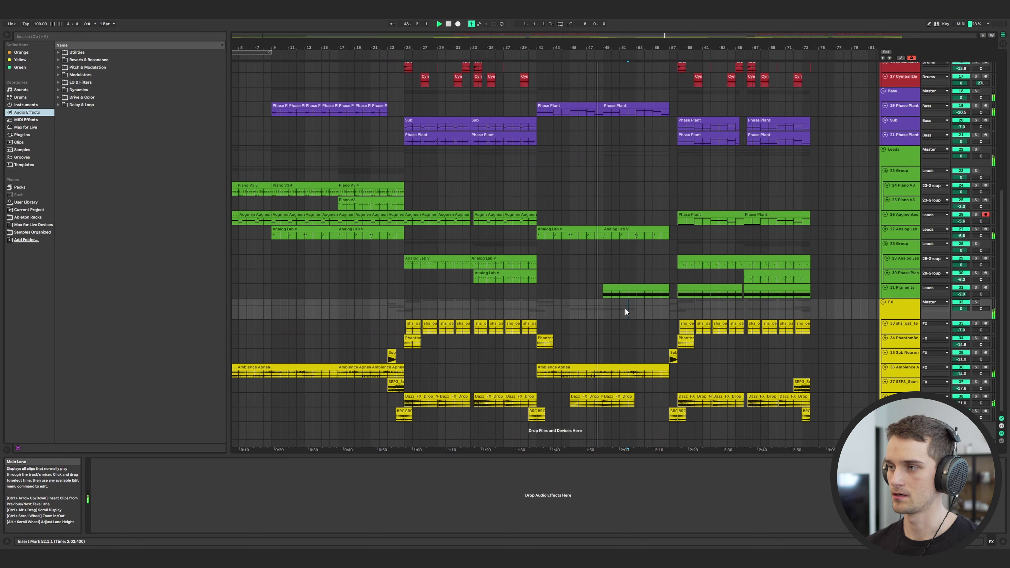
key("Up")
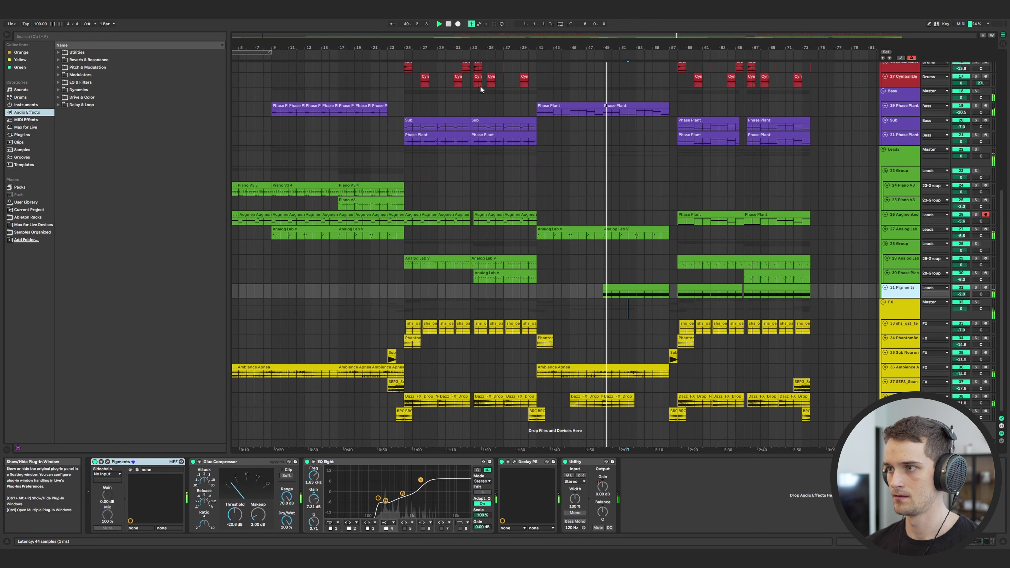
key("ctrl+alt+p")
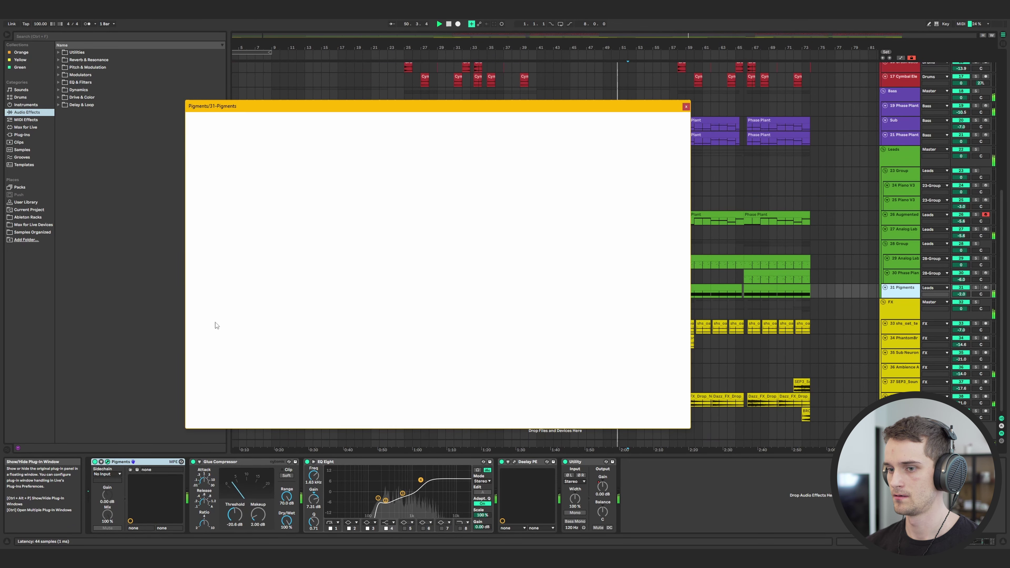
left_click_drag(517, 105, 390, 111)
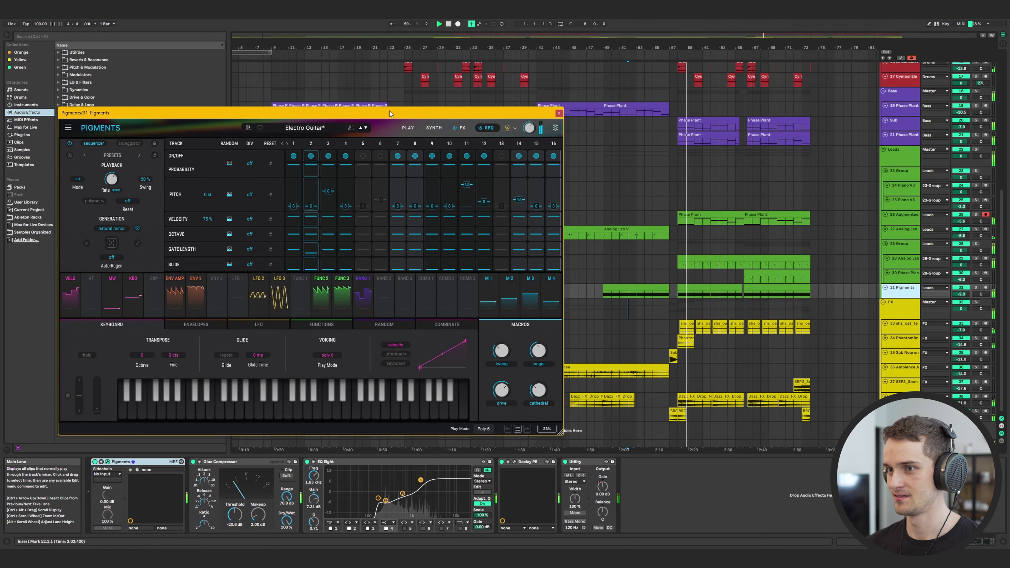
left_click(559, 113)
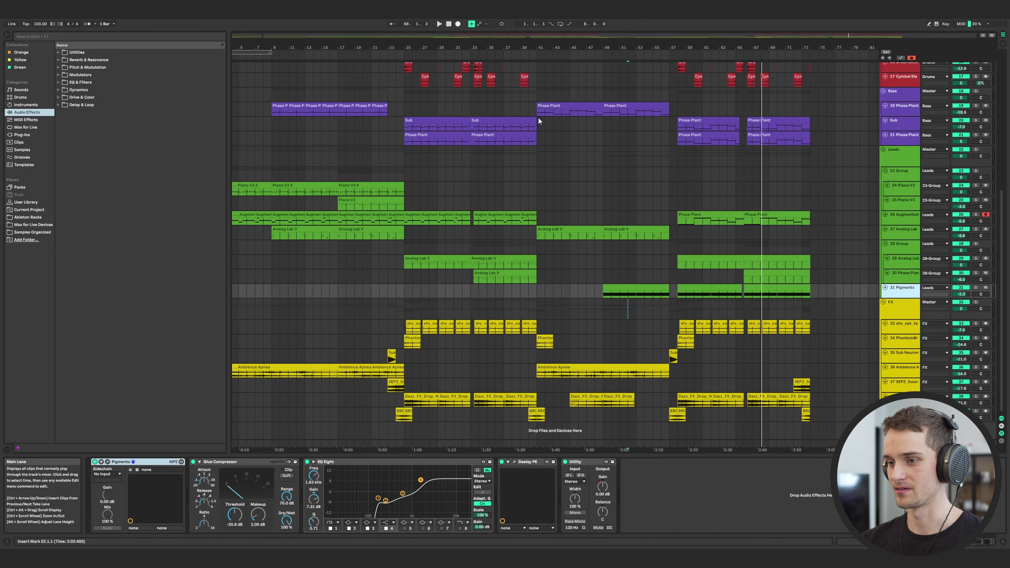
Solo the ClosedHH track, play it from bar 58 to examine its hi-hat pattern, and return to the full arrangement overview.
scroll(835, 211, "up", 8)
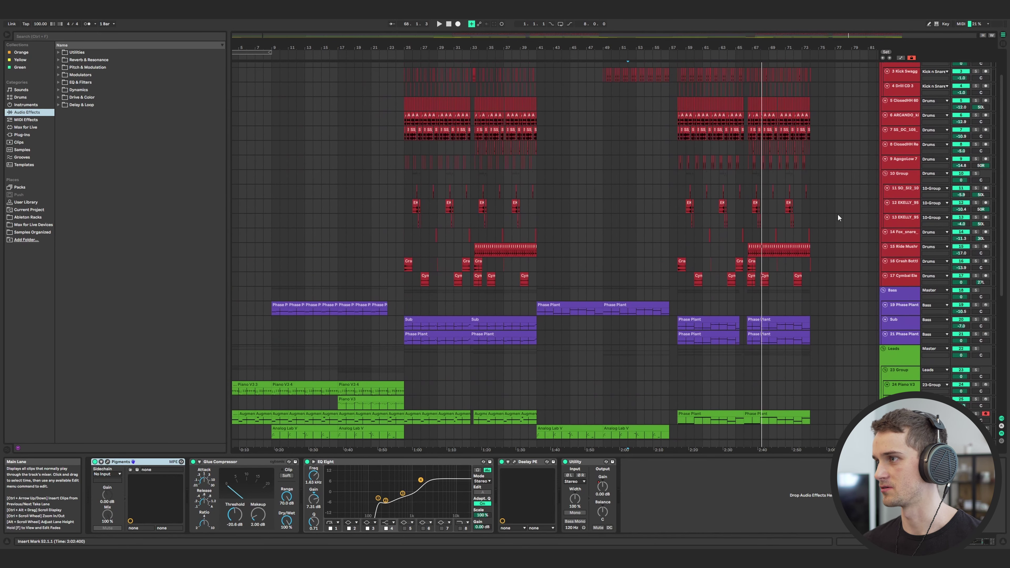
scroll(837, 214, "up", 2)
left_click(774, 143)
scroll(774, 146, "up", 3)
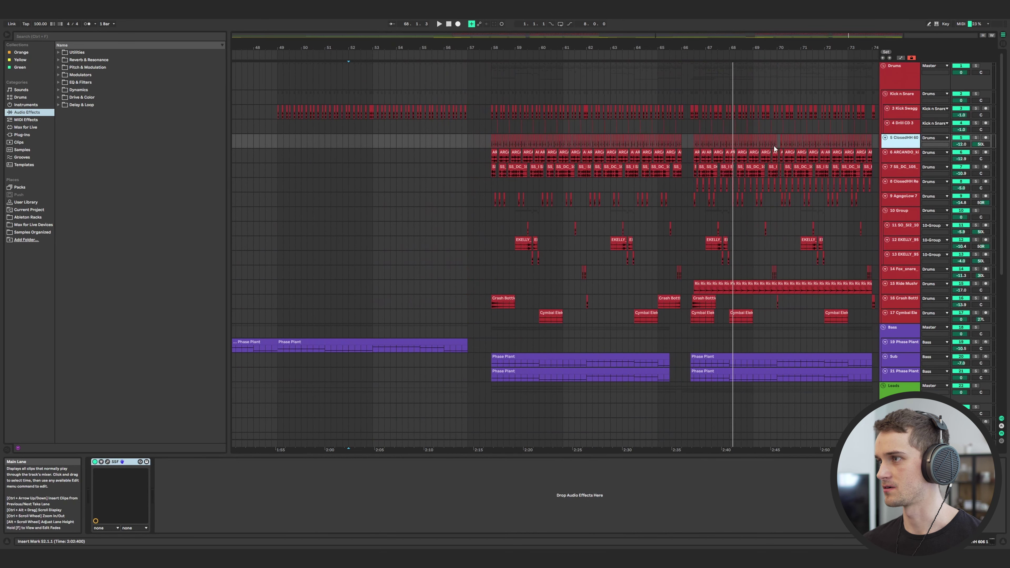
left_click(976, 138)
left_click(492, 142)
key("space")
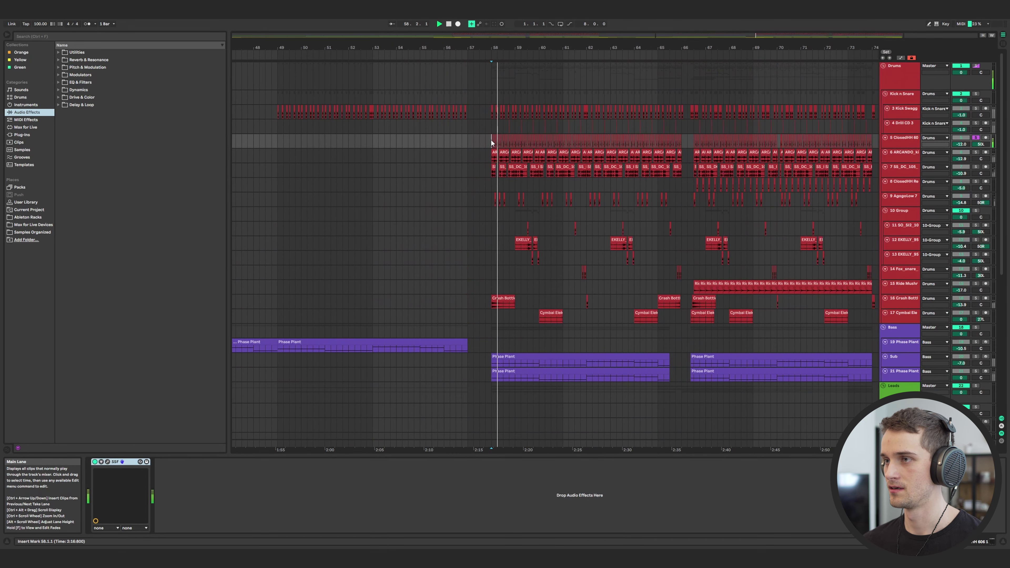
scroll(519, 139, "up", 6)
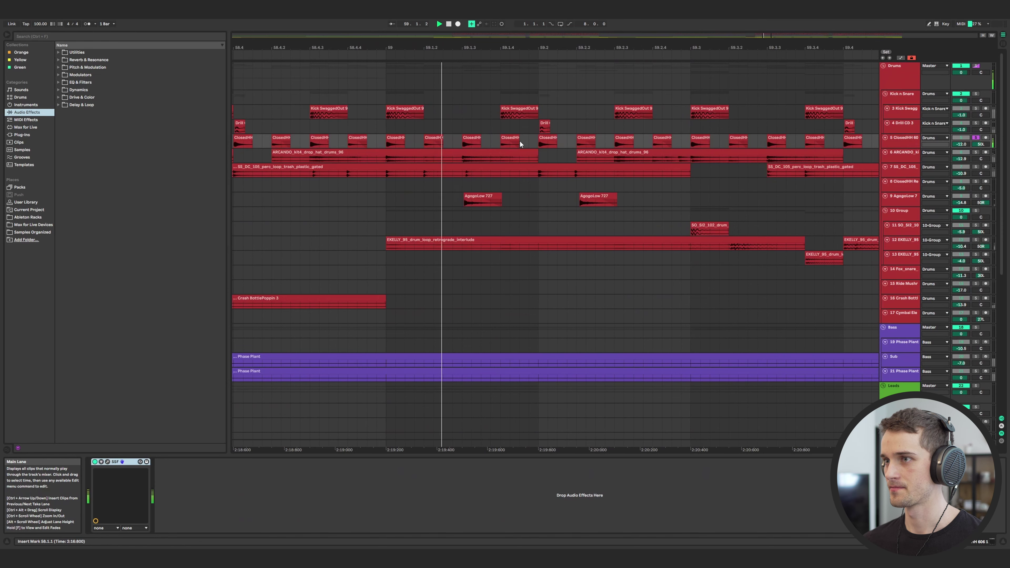
scroll(519, 139, "down", 4)
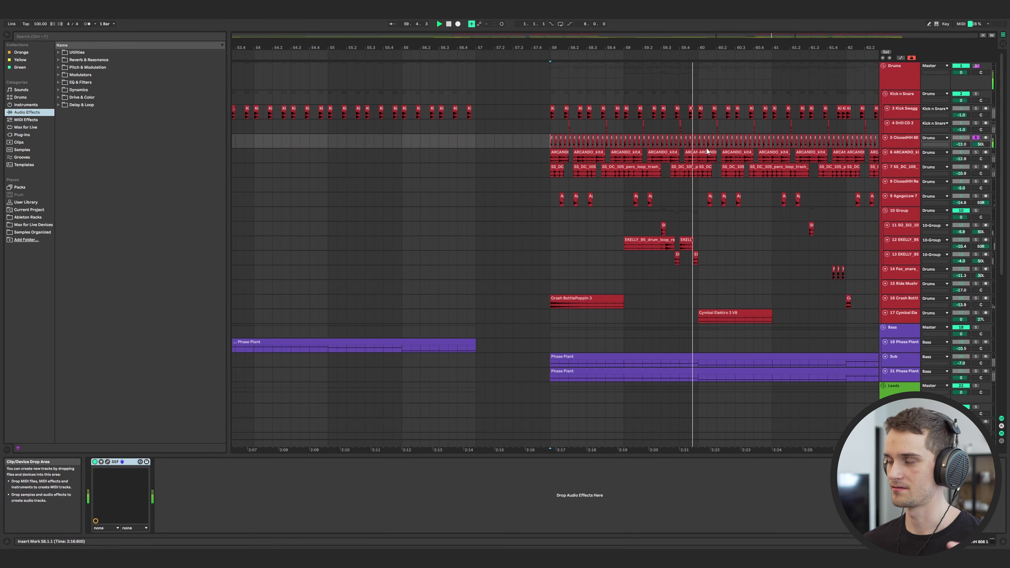
scroll(723, 201, "down", 3)
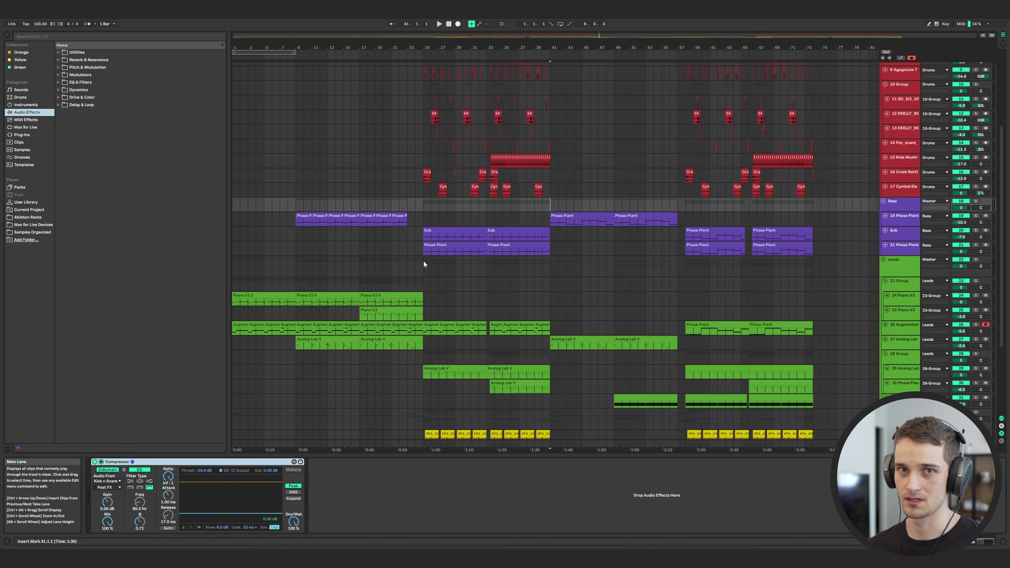
scroll(438, 351, "down", 5)
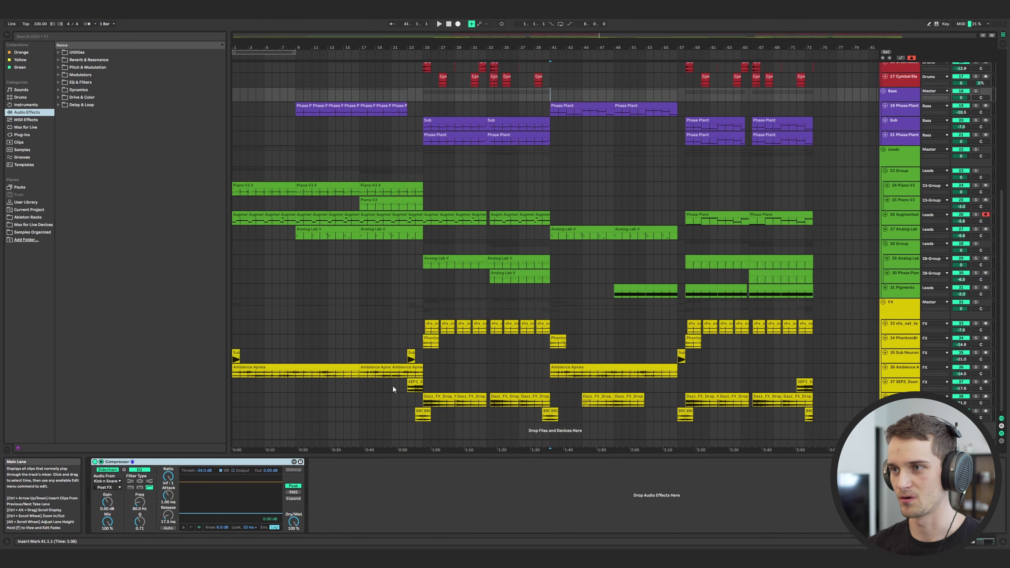
Automate the SSF cutoff on lead group 28 to curve downward from bar 39 to the break at bar 41.
left_click(417, 140)
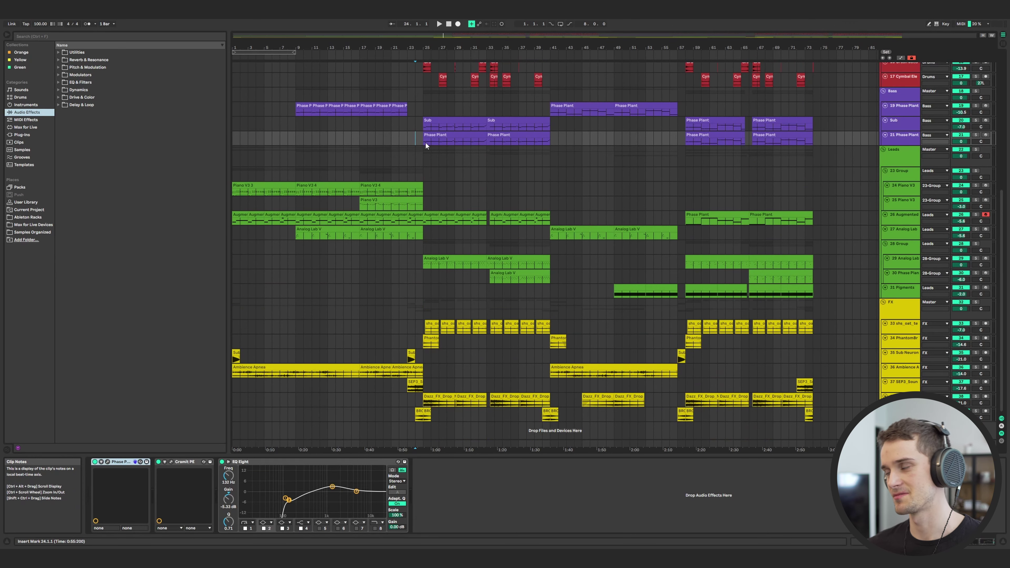
left_click(550, 159)
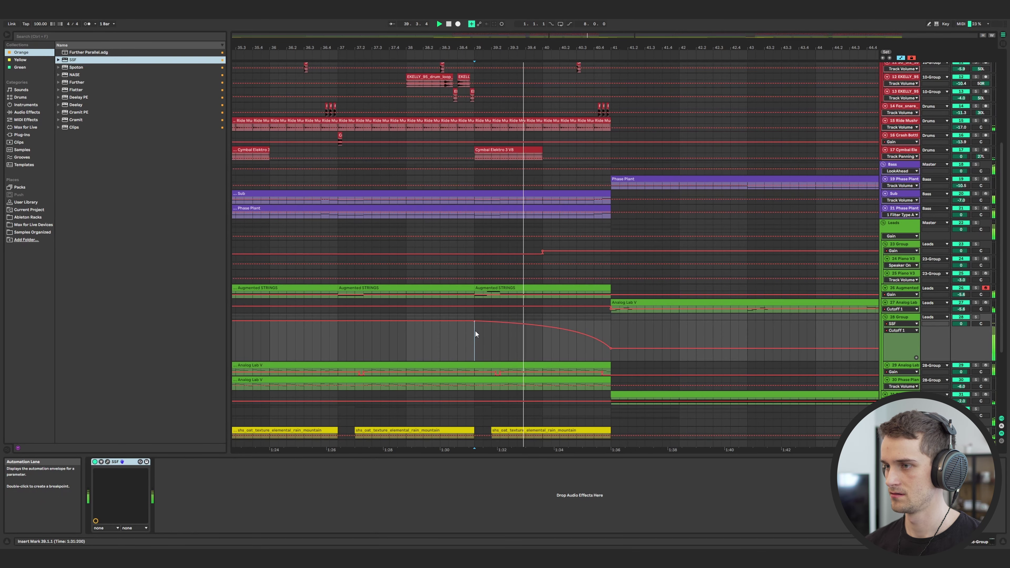
mouse_move(610, 350)
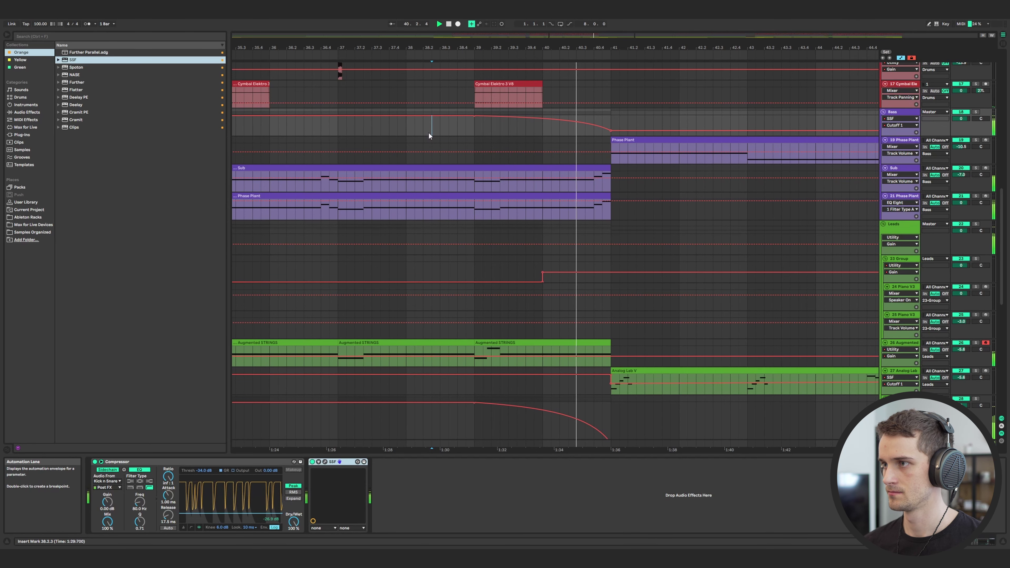
Check the Sub clip's notes and set the end of the Bass group's SSF cutoff sweep at bar 41 to 313 Hz.
key("a")
left_click(482, 186)
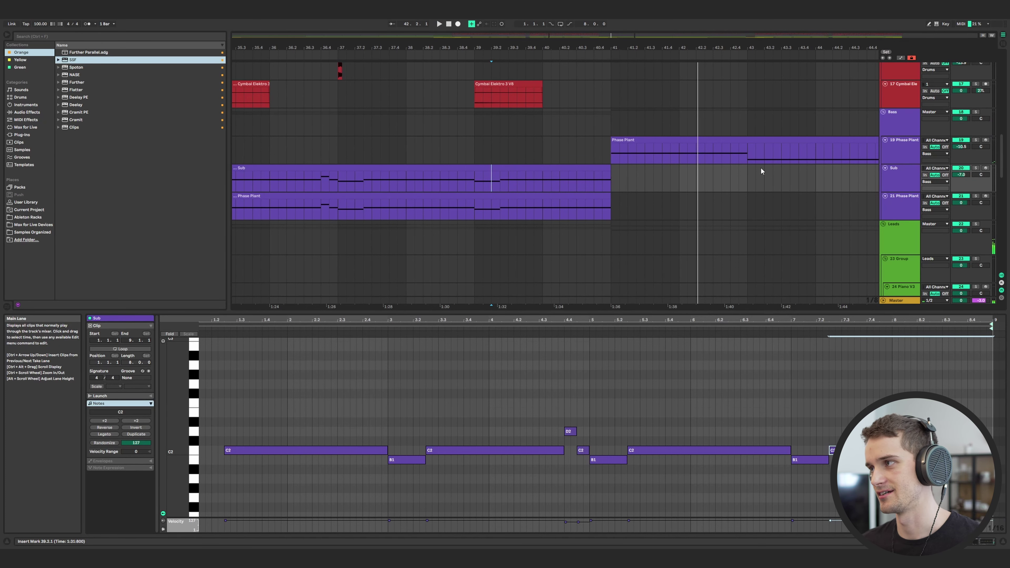
key("a")
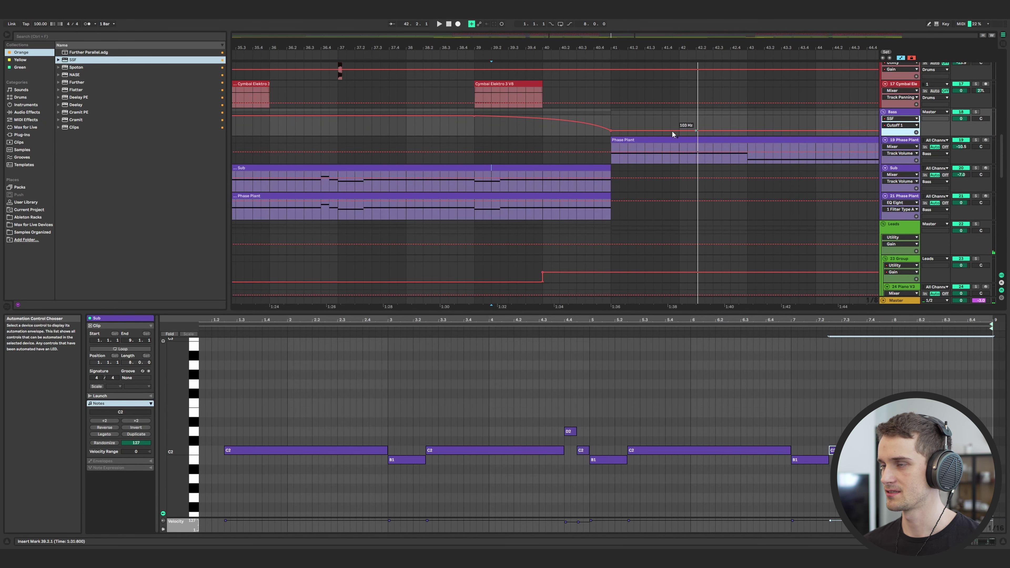
left_click_drag(612, 134, 581, 126)
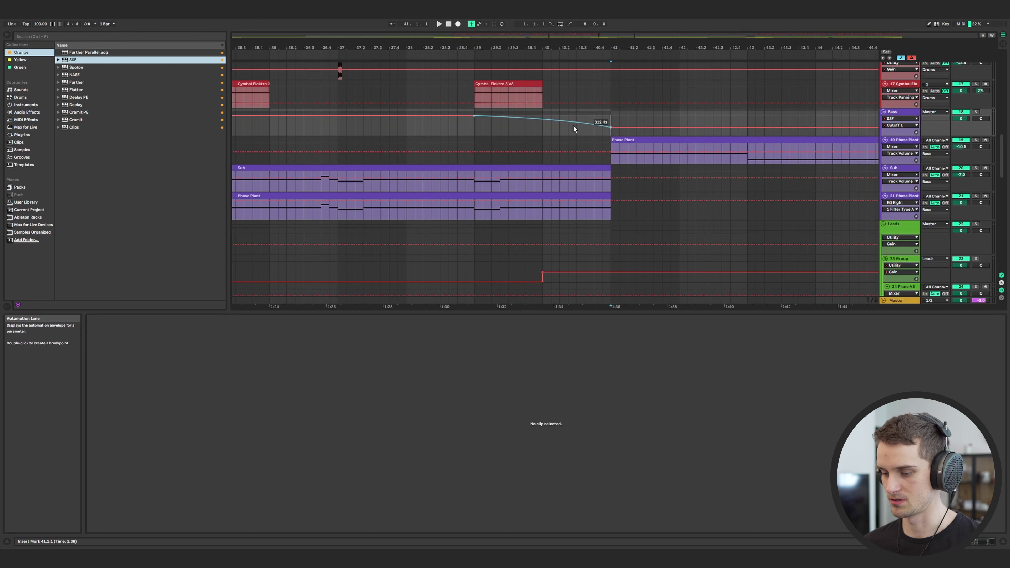
Flatten lead group 28's SSF cutoff sweep and set its end point at bar 41 to 318 Hz.
scroll(618, 131, "down", 10)
key("space")
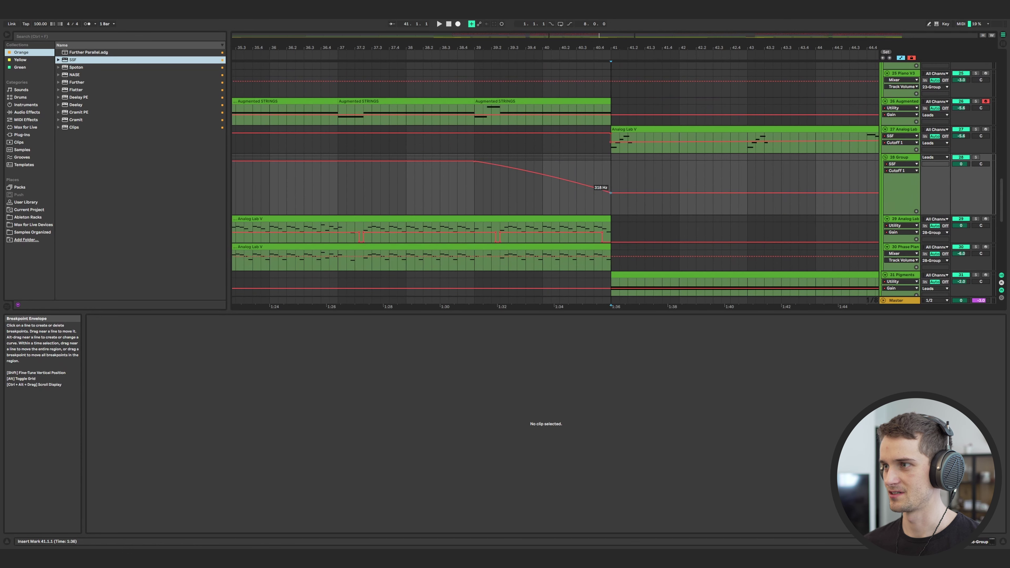
left_click(452, 191)
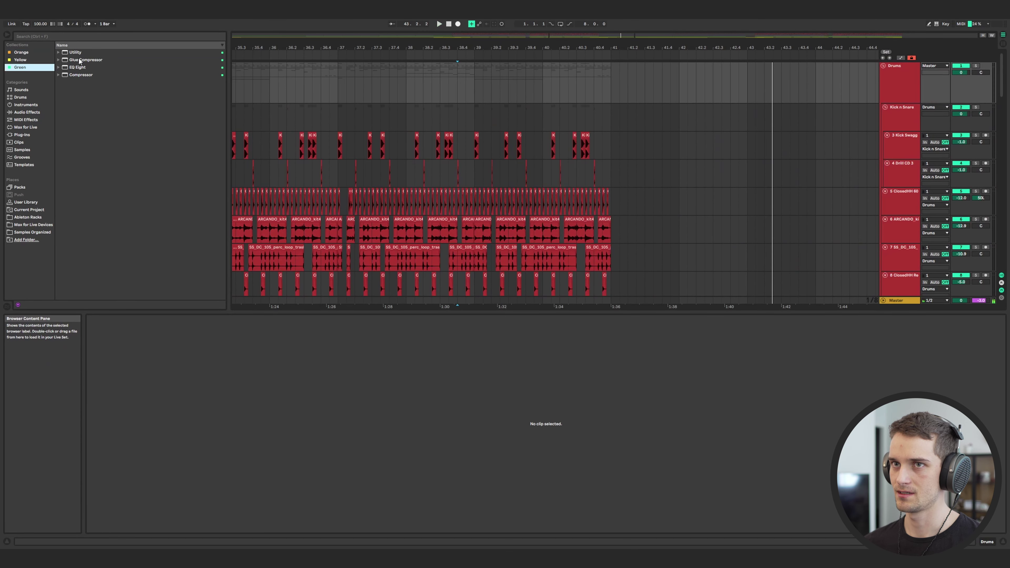
Add a Utility to the Drums group and automate its gain down to -5 dB towards bar 41.
left_click_drag(78, 53, 466, 102)
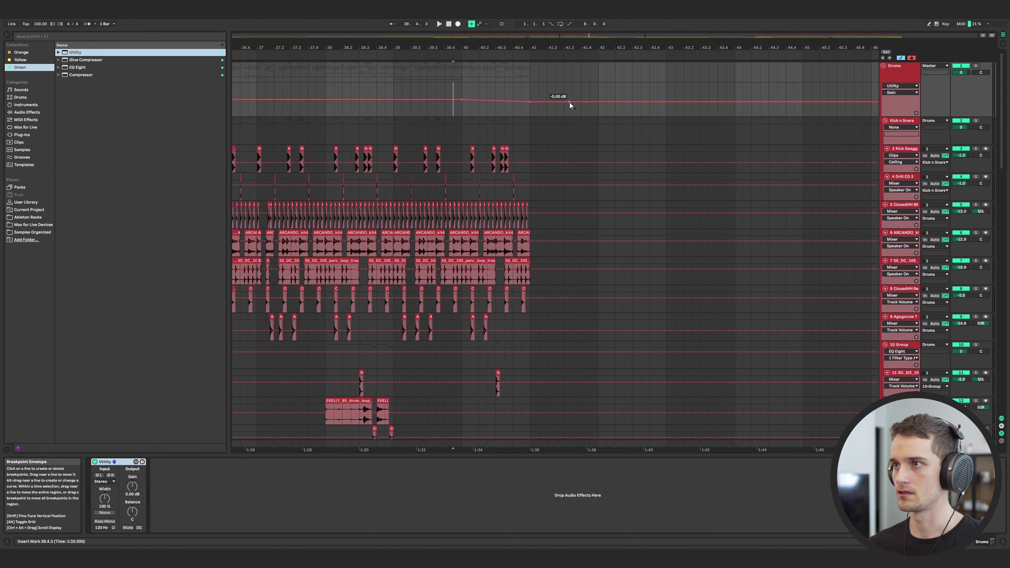
right_click(599, 102)
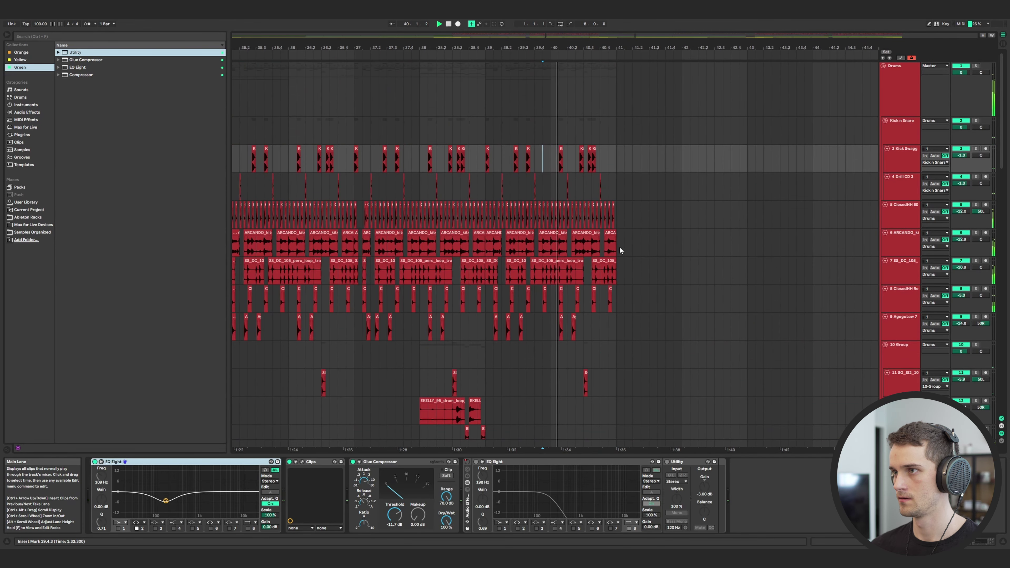
key("a")
left_click(905, 83)
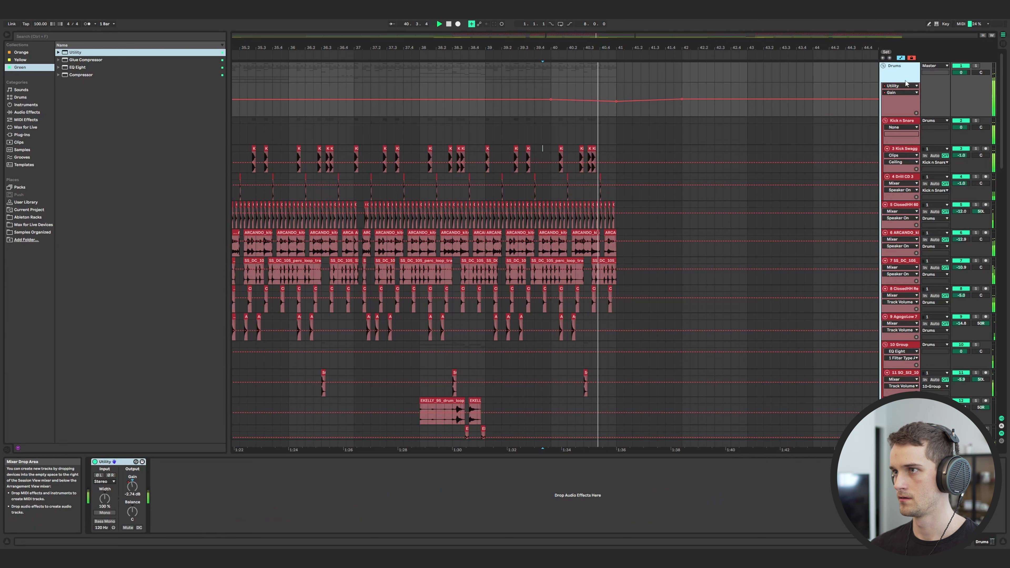
left_click(682, 100)
left_click(616, 102)
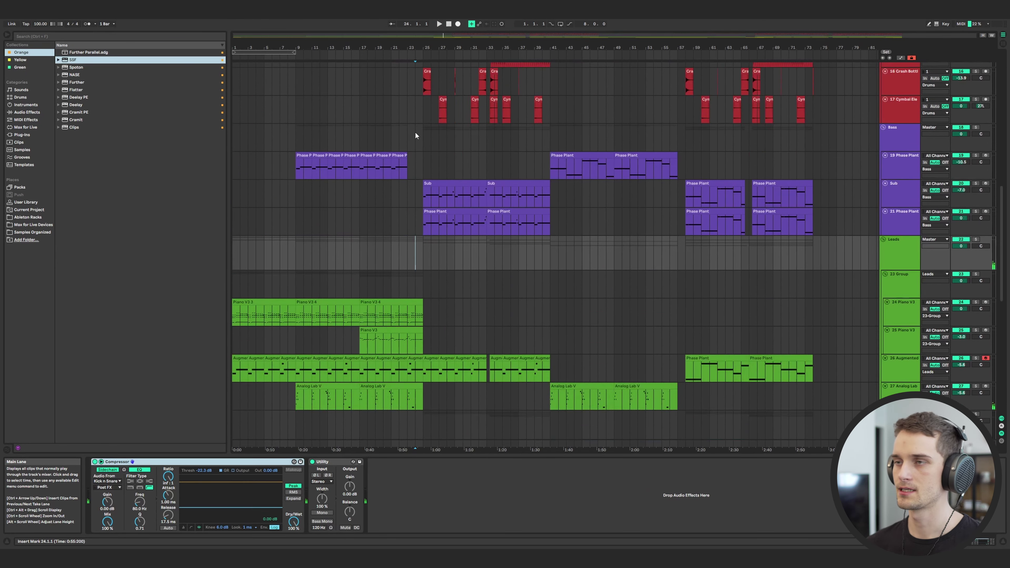
Play the arrangement from bar 23 through the first drop into the break, looking over the lead, bass and drum tracks.
left_click(417, 134)
scroll(417, 139, "up", 3)
scroll(422, 239, "down", 2)
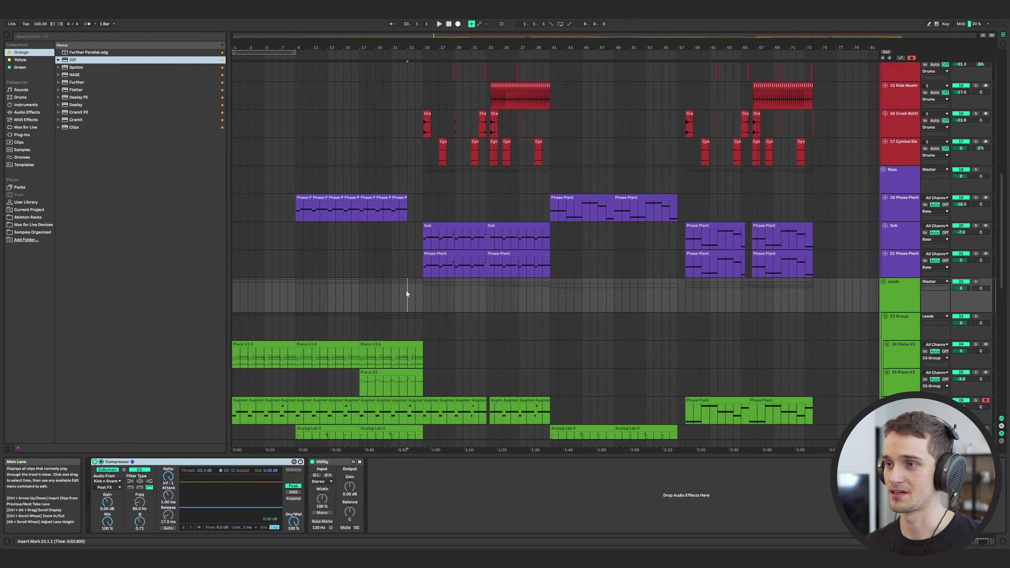
key("space")
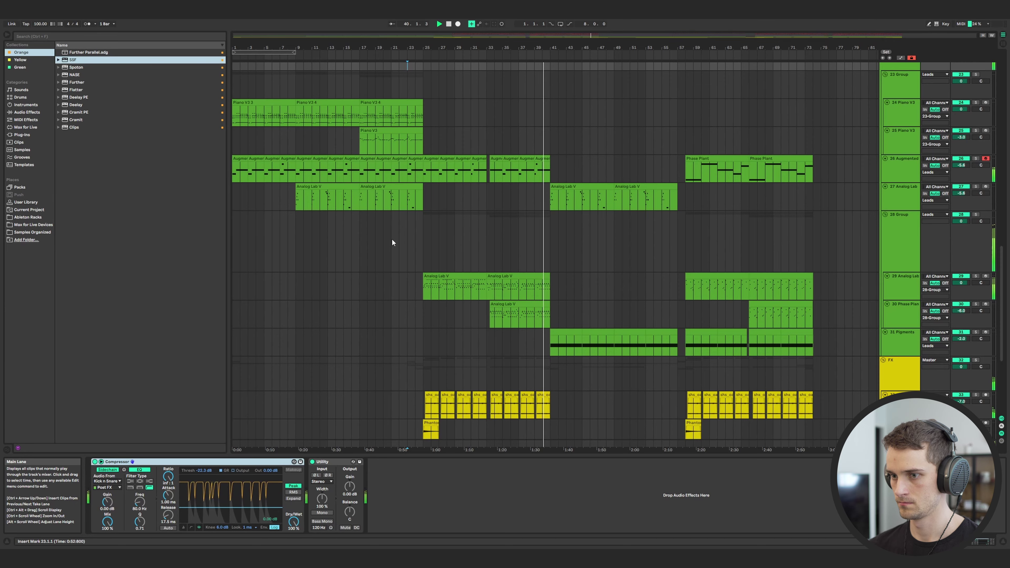
scroll(393, 238, "up", 5)
scroll(396, 250, "up", 15)
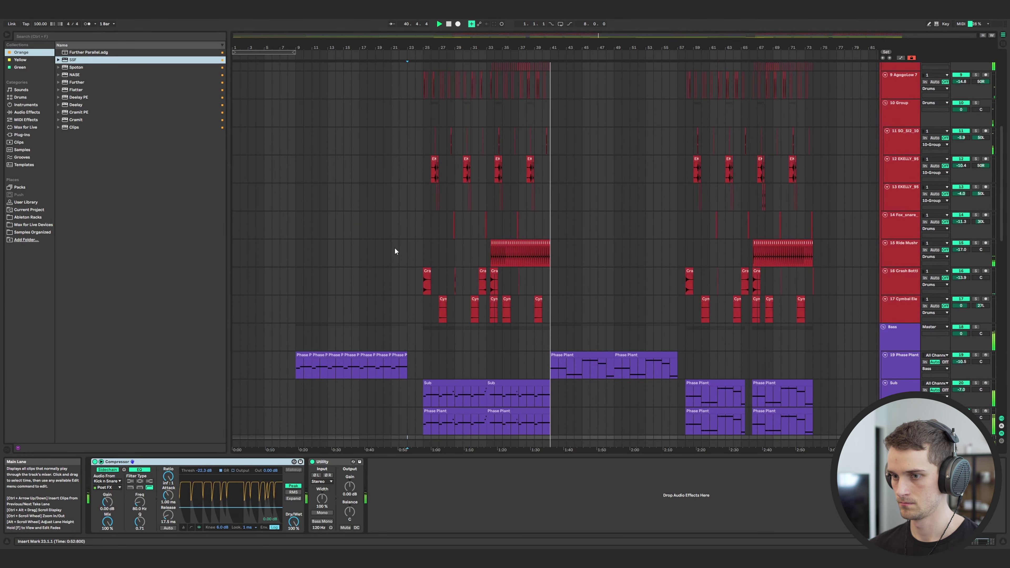
Map the Drums Utility gain and SSF cutoff to Macro 1 of an Audio Effect Rack, automating the macro up to 127 at bar 41.
key("a")
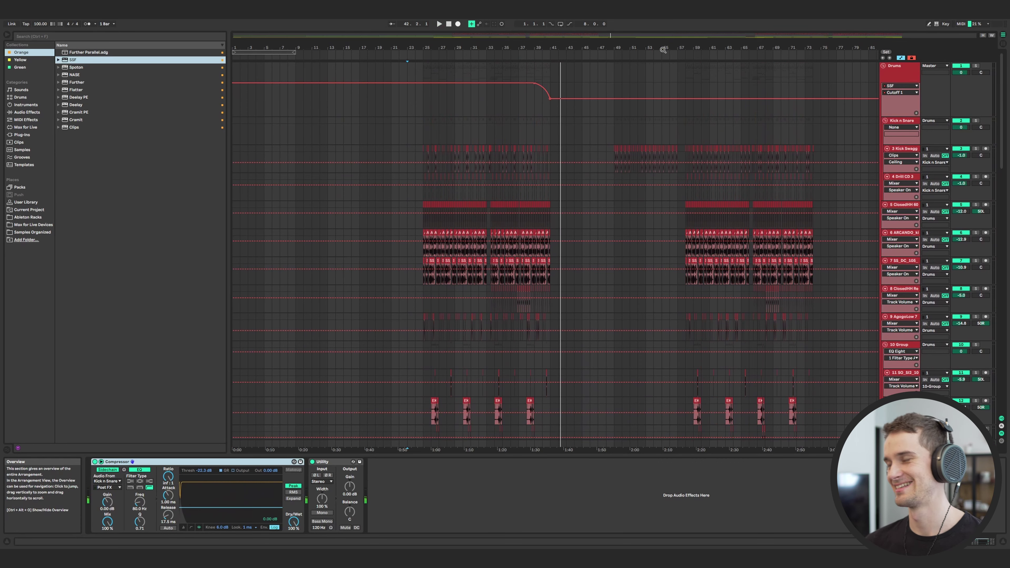
left_click(558, 95)
left_click(551, 97)
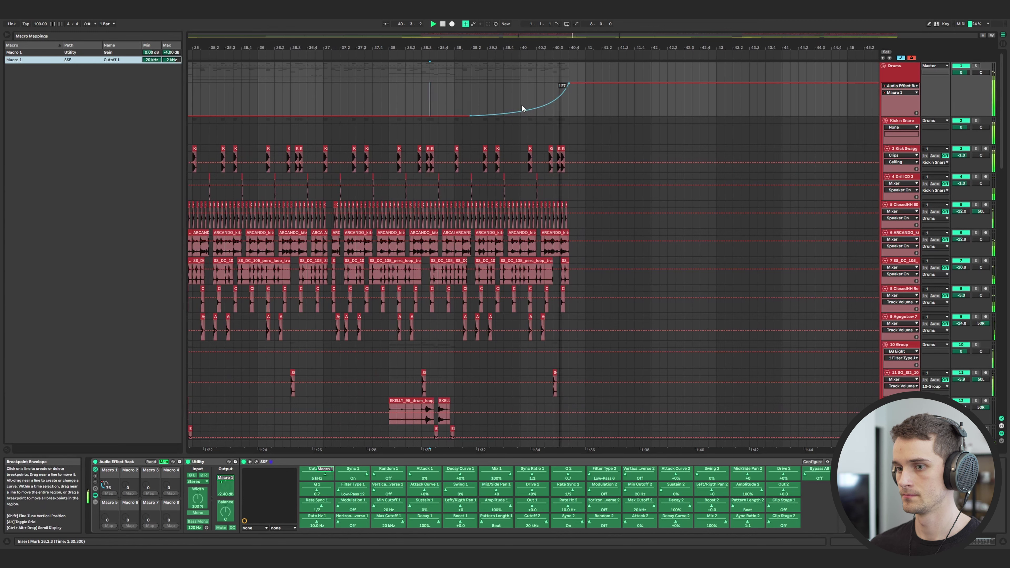
Duplicate the kick hits at the end of bar 40 to extend the drums towards the break.
key("a")
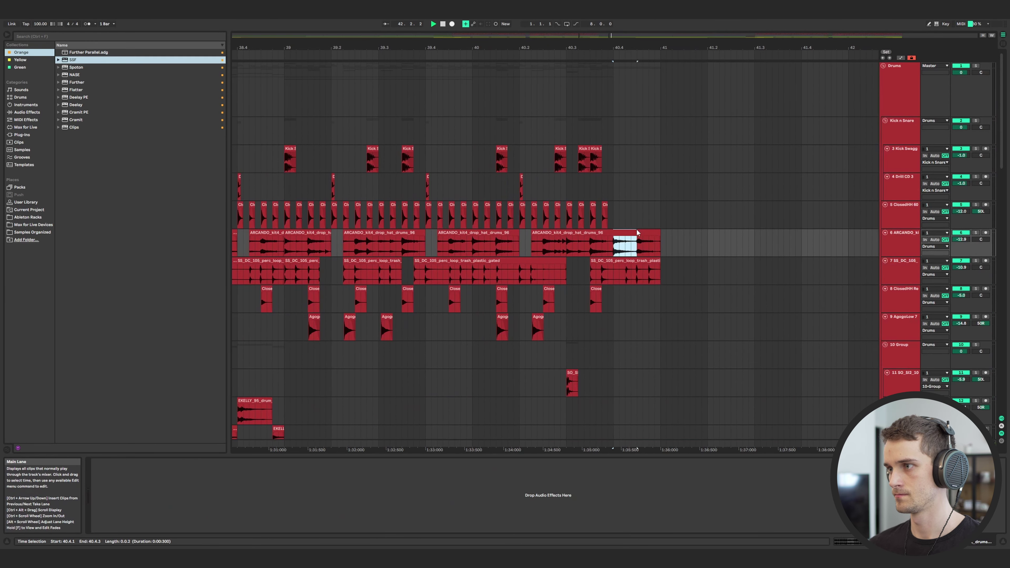
left_click(567, 221)
left_click(561, 157)
left_click_drag(561, 157, 617, 157)
key("ctrl+d")
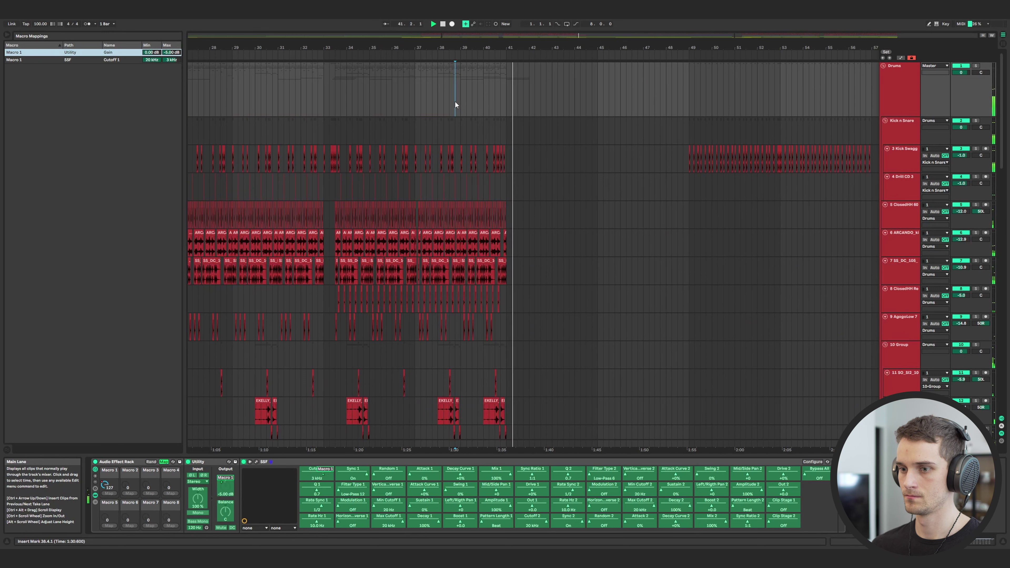
Finish the Drums rack's macro mapping with Macro 1 maximums of -5 dB for the gain and 3 kHz for the cutoff.
key("minus")
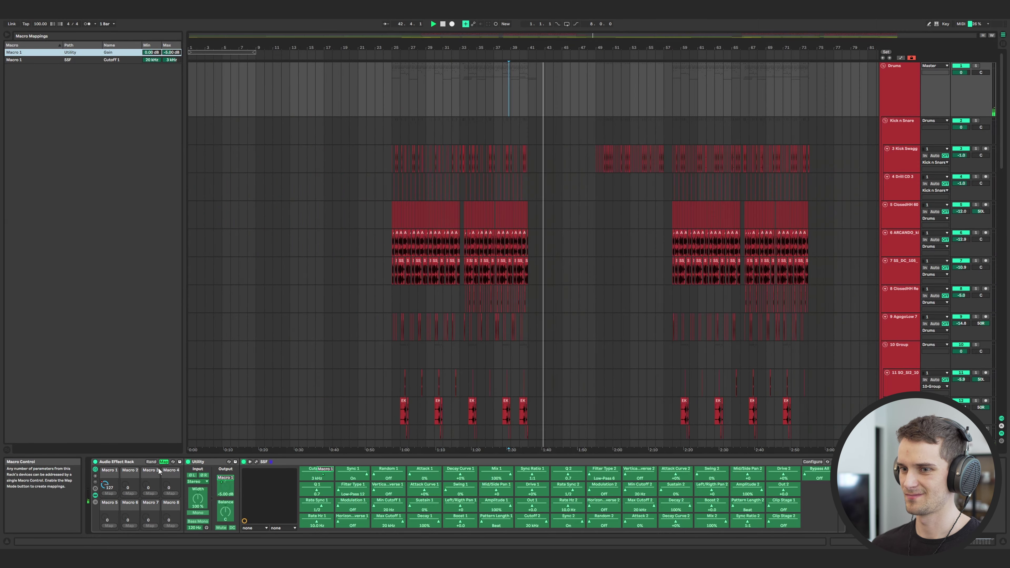
left_click(163, 462)
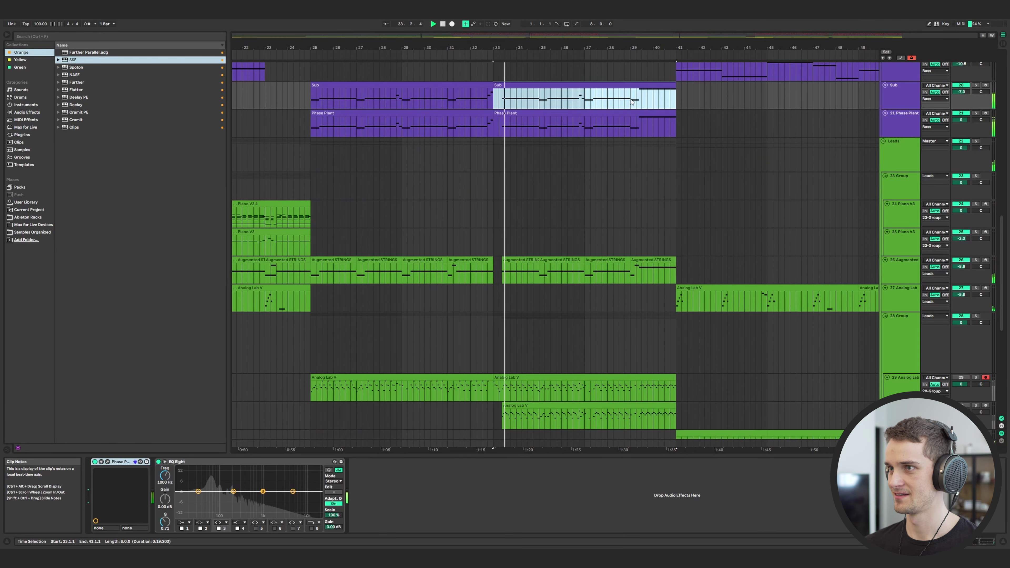
Lower the last long note of the Sub clip starting at bar 33 by an octave to F#1.
key("Tab")
left_click(867, 393)
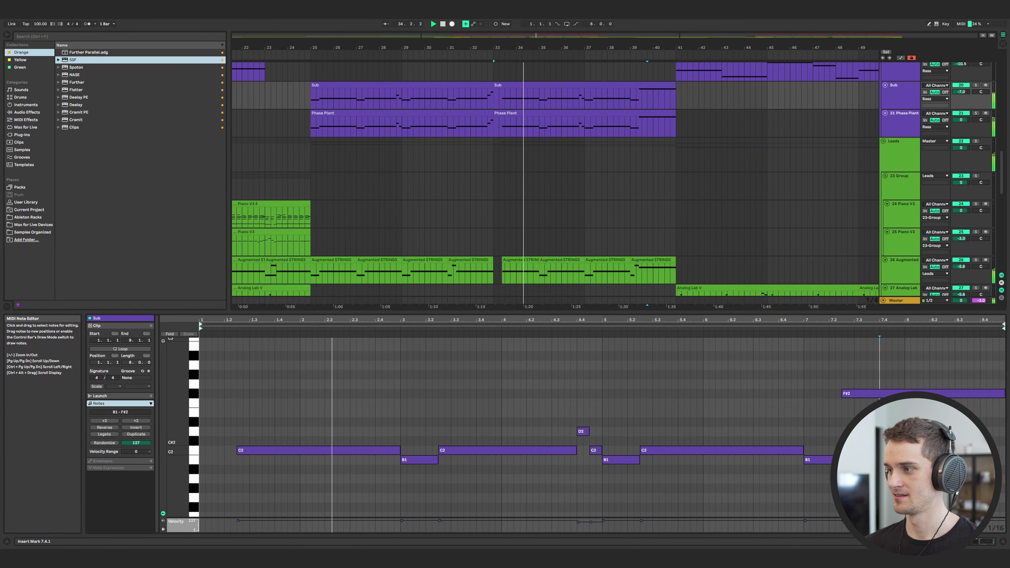
scroll(867, 393, "down", 2)
left_click_drag(868, 373, 867, 488)
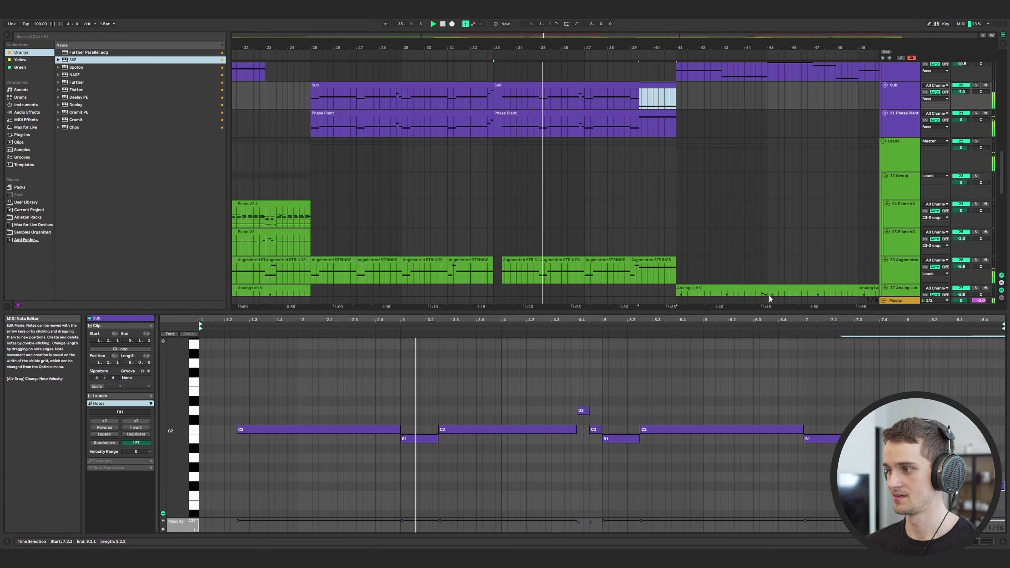
key("Down")
Lower the last long note of the matching Phase Plant bass clip on track 21 to F#1.
left_click(867, 393)
left_click_drag(867, 394, 868, 509)
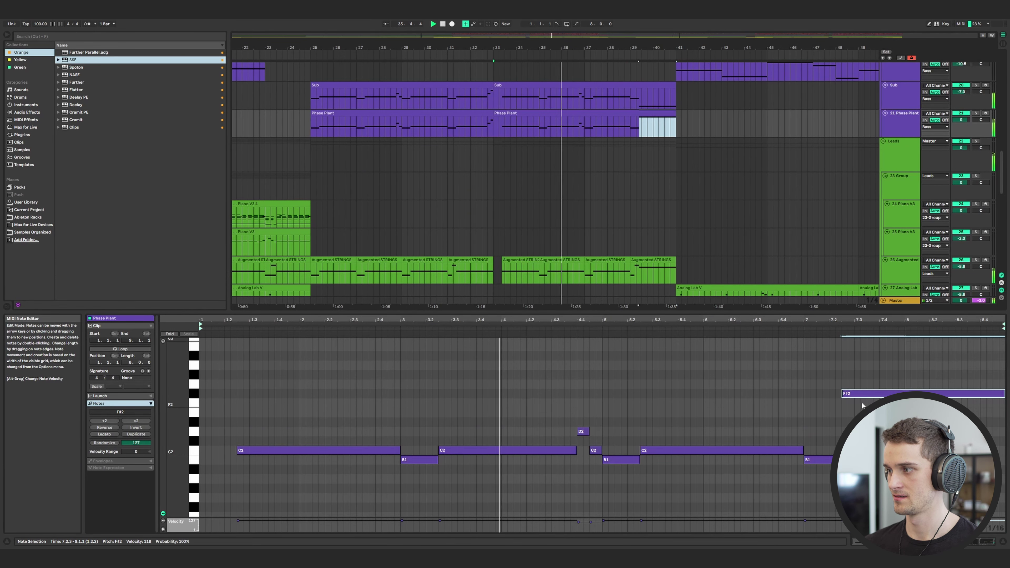
key("Left")
key("Left")
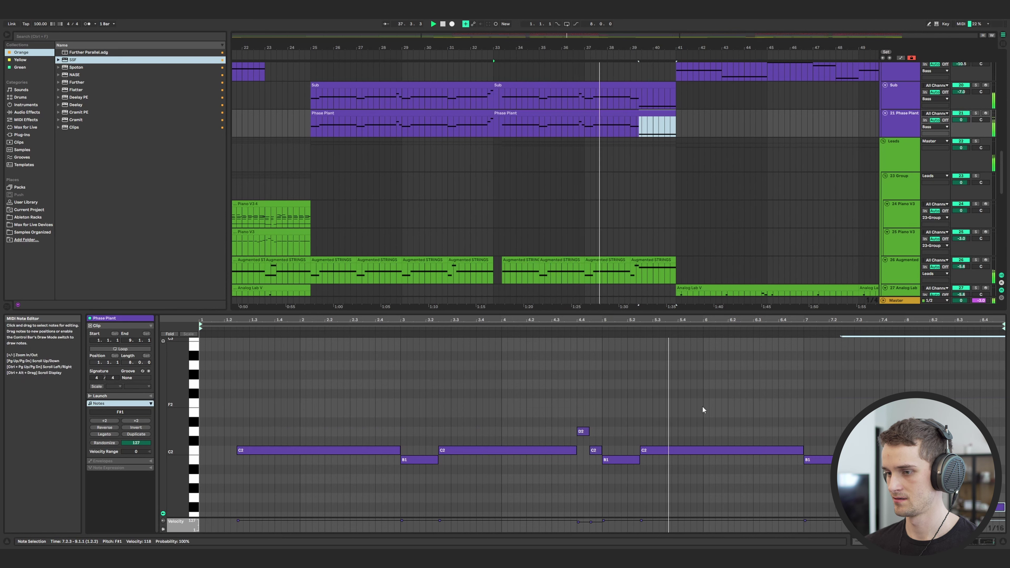
scroll(703, 408, "down", 3)
scroll(702, 405, "up", 2)
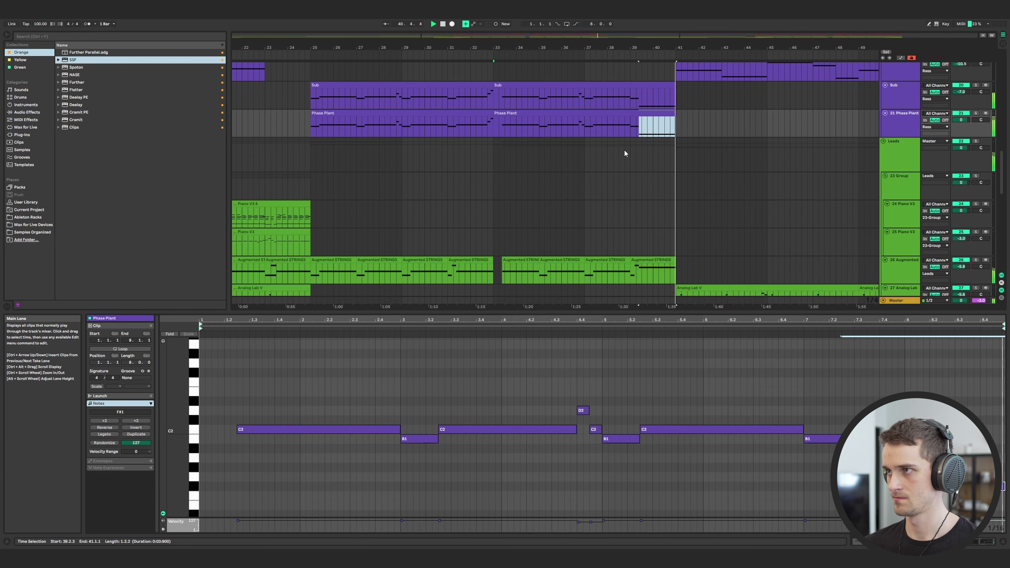
Duplicate the kick at bar 39 into a rapid run of sixteenth-note hits up to 39.2.
scroll(625, 149, "down", 5)
scroll(625, 150, "up", 15)
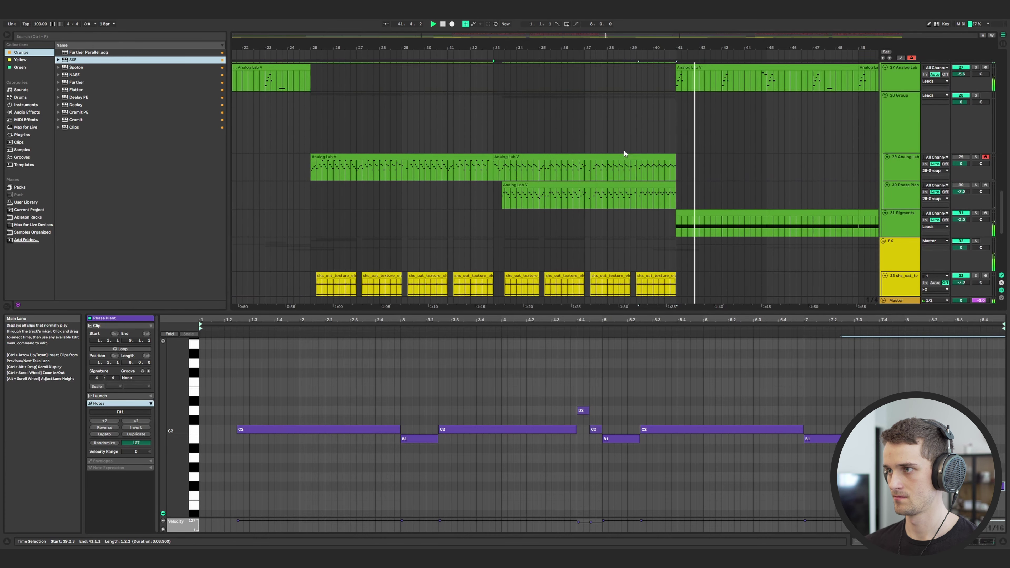
scroll(624, 154, "up", 5)
left_click(592, 149)
key("ctrl+d")
key("ctrl+d")
key("ctrl+d")
Chop and duplicate the hat and percussion loops from bar 39 into a short stutter, and play it from 38.4.
scroll(593, 159, "down", 1)
mouse_move(599, 183)
left_mouse_down()
mouse_move(636, 261)
mouse_move(588, 184)
left_mouse_up()
key("Delete")
key("ctrl+d")
key("ctrl+d")
key("ctrl+d")
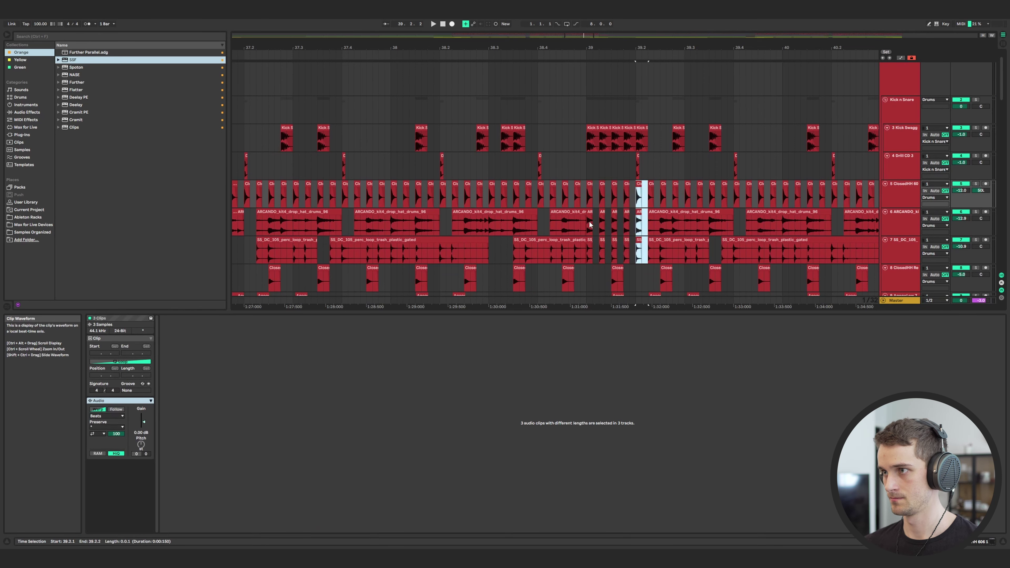
left_click(541, 227)
key("space")
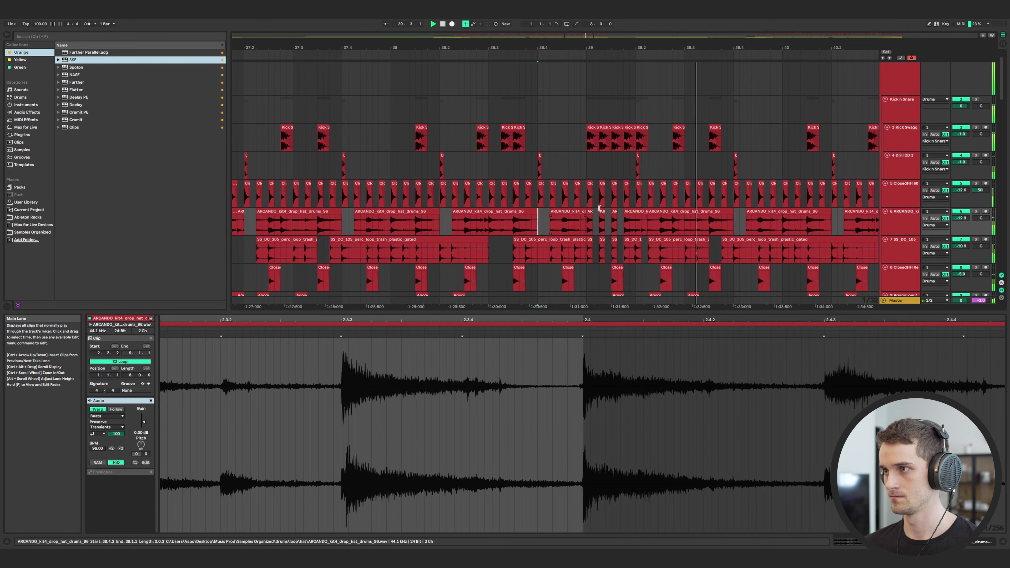
Duplicate a short note phrase across the end of track 29's Analog Lab V clip up to bar 41.
scroll(623, 207, "down", 10)
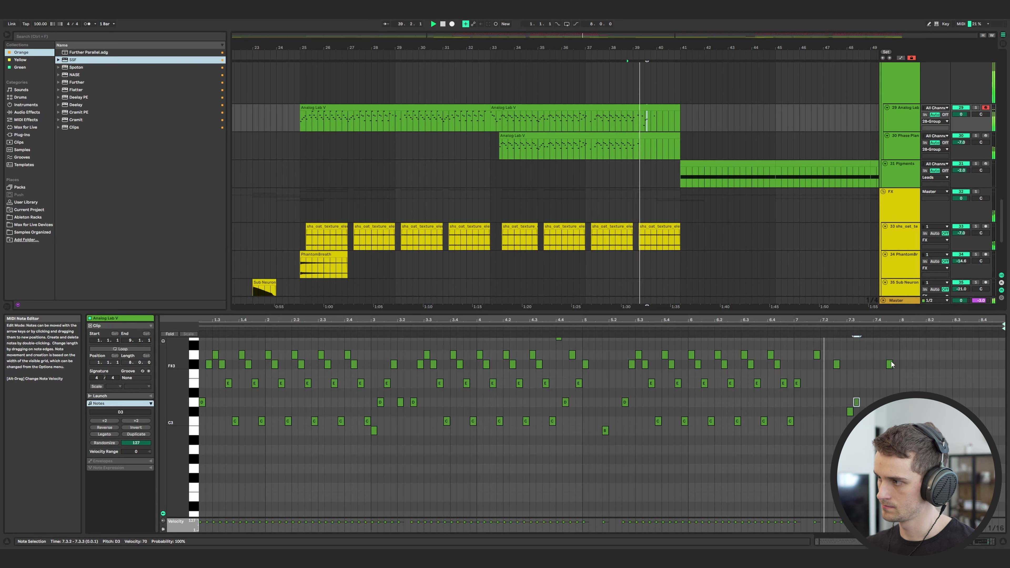
key("ctrl+d")
key("ctrl+d")
key("ctrl+d")
key("ctrl+d")
key("ctrl+d")
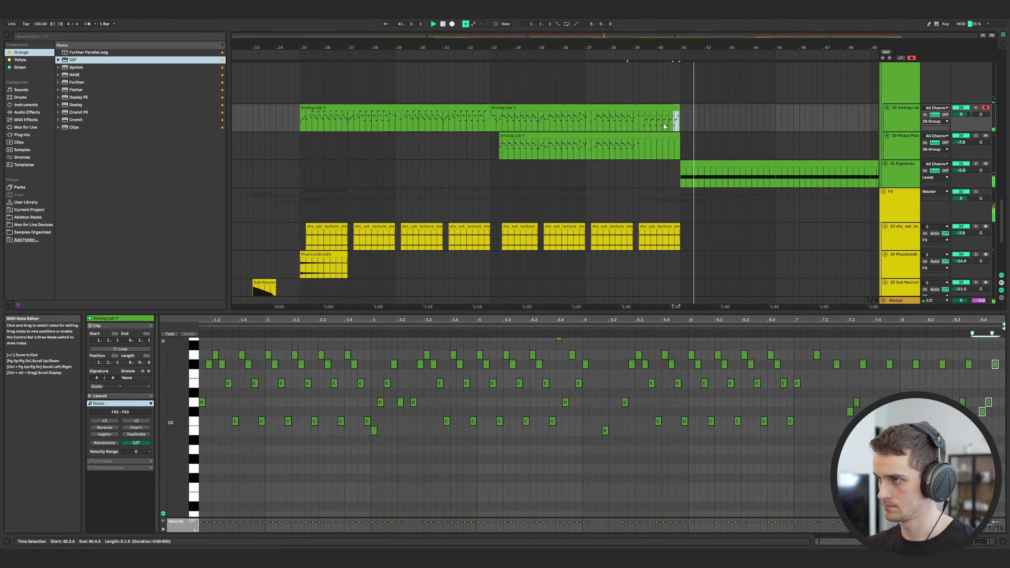
Add high notes at the end of the Analog Lab V clip on track 30 and play the result.
key("space")
left_click(884, 353)
key("space")
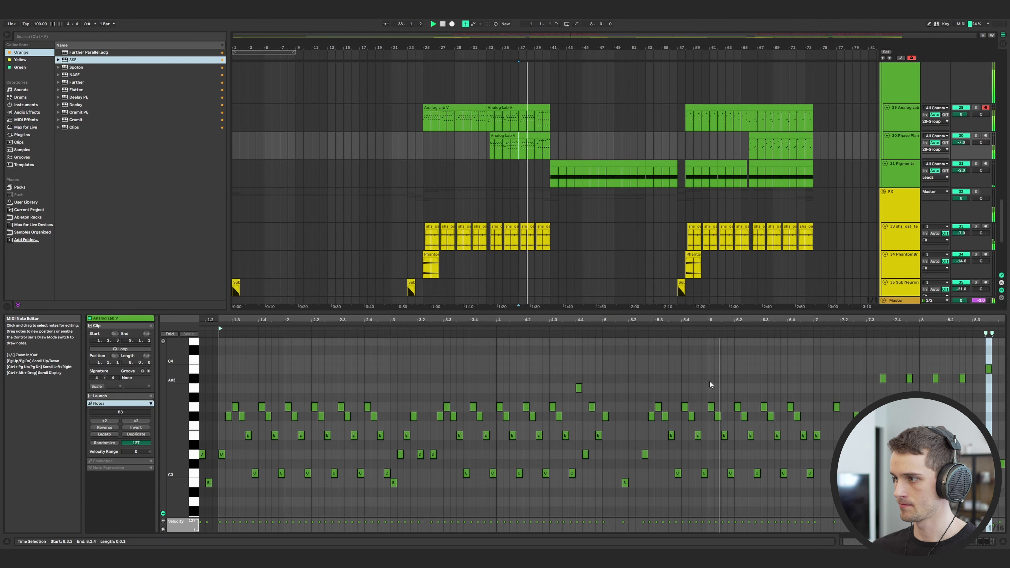
Reshape the end of lead group 28's SSF cutoff sweep just before bar 41, and look over the transition's tracks.
scroll(716, 382, "down", 3)
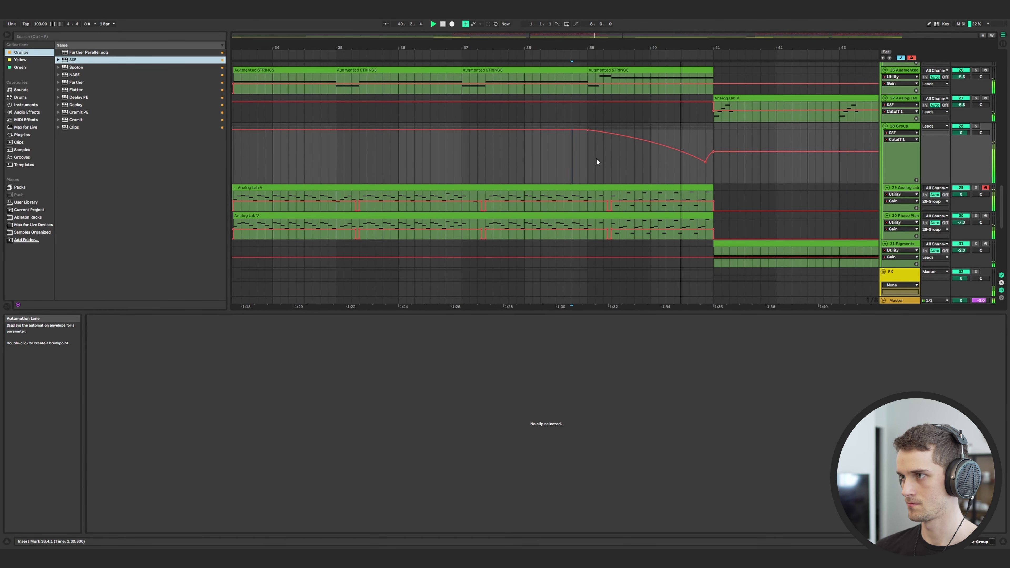
left_click(683, 157)
mouse_move(704, 159)
left_mouse_down()
mouse_move(687, 155)
mouse_move(701, 160)
mouse_move(712, 133)
mouse_move(700, 153)
left_mouse_up()
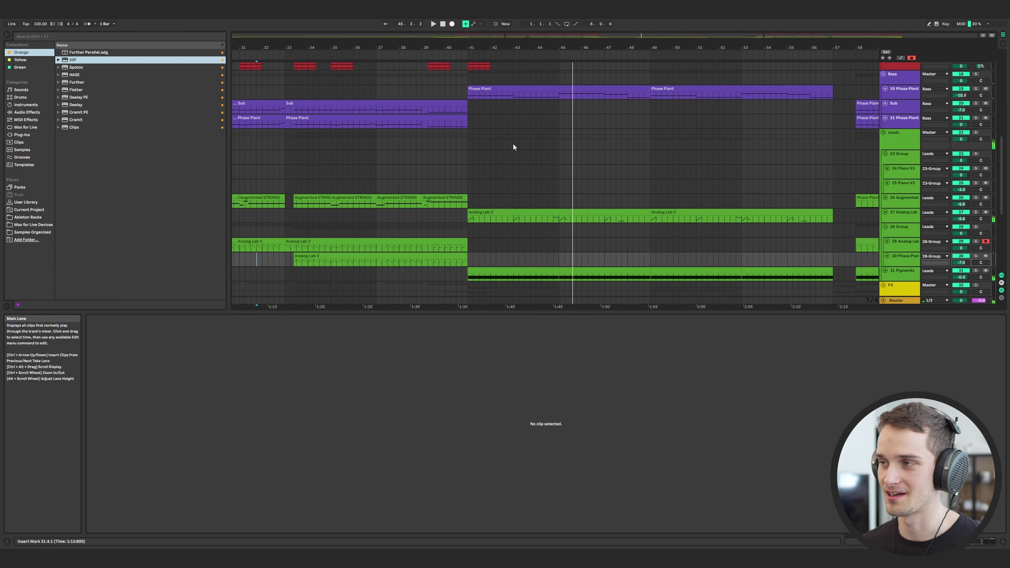
scroll(502, 151, "down", 3)
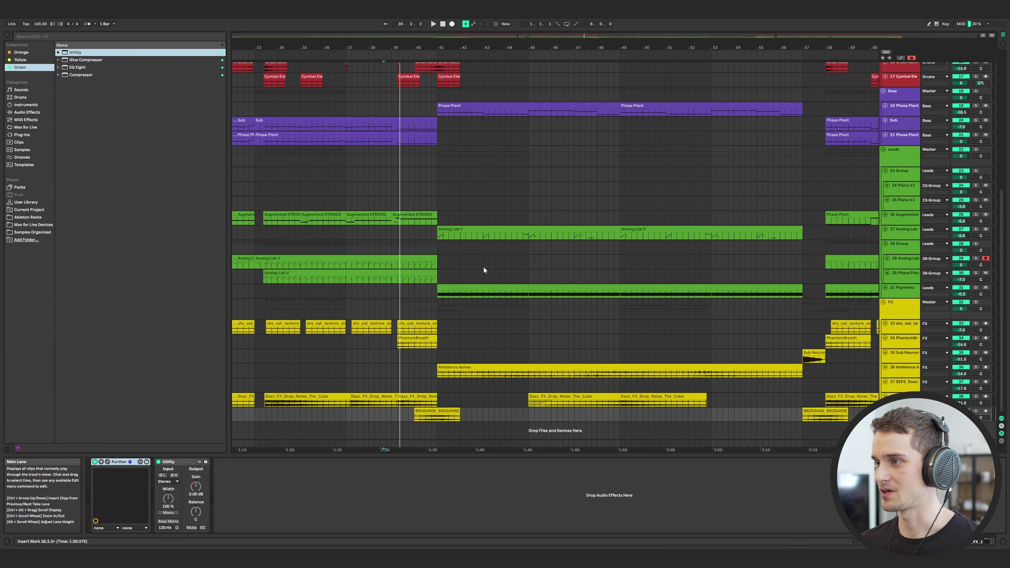
Play the arrangement from bar 41 and look over the drum, bass, lead and FX tracks through the break and second drop.
left_click(437, 187)
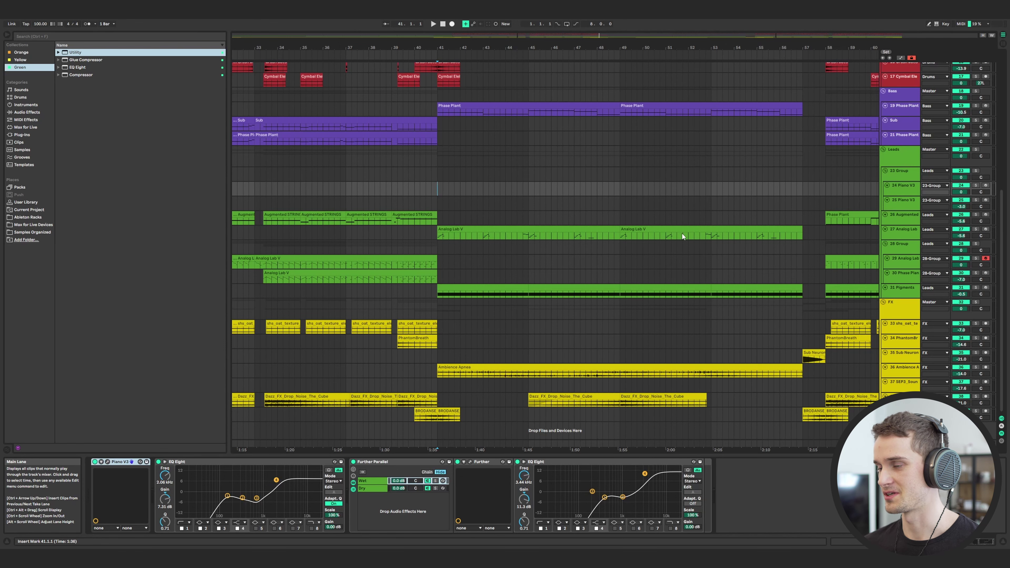
key("space")
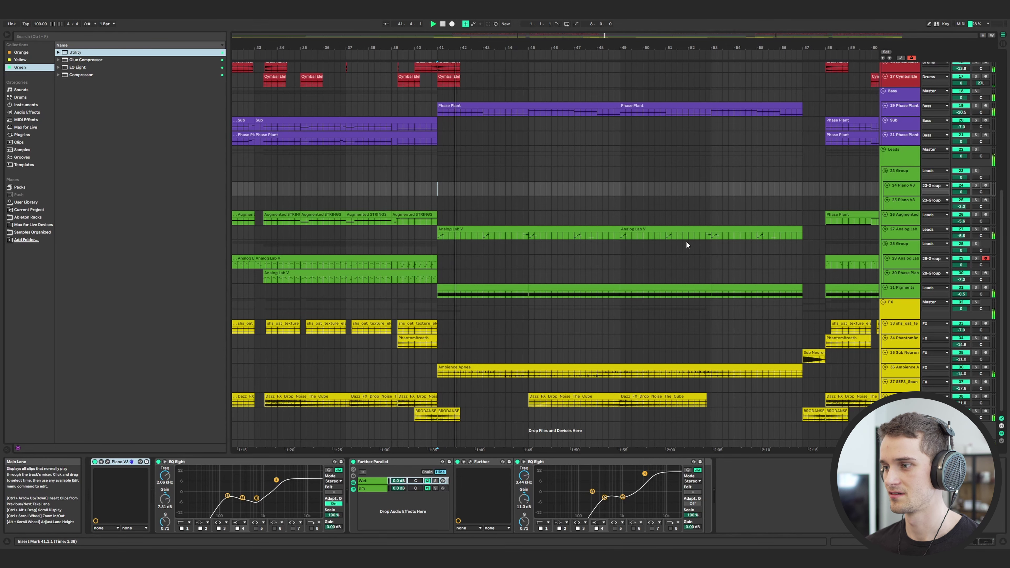
scroll(637, 281, "up", 5)
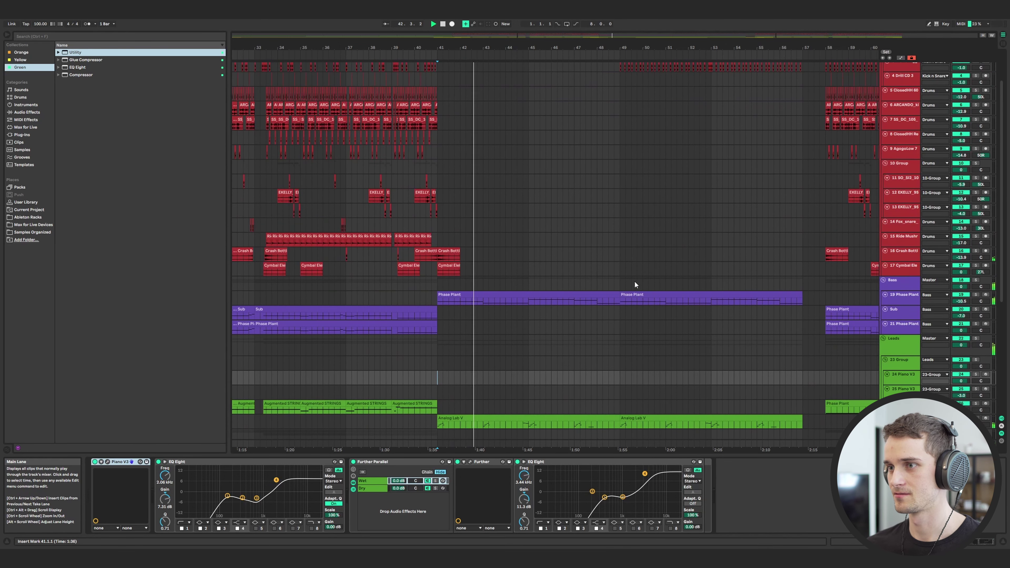
scroll(635, 282, "right", 5)
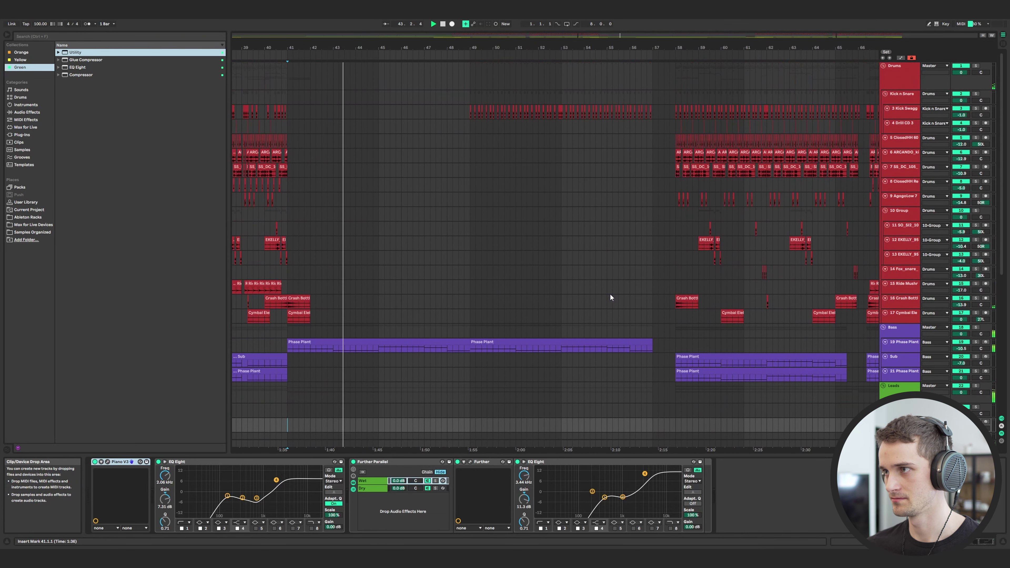
scroll(610, 293, "down", 5)
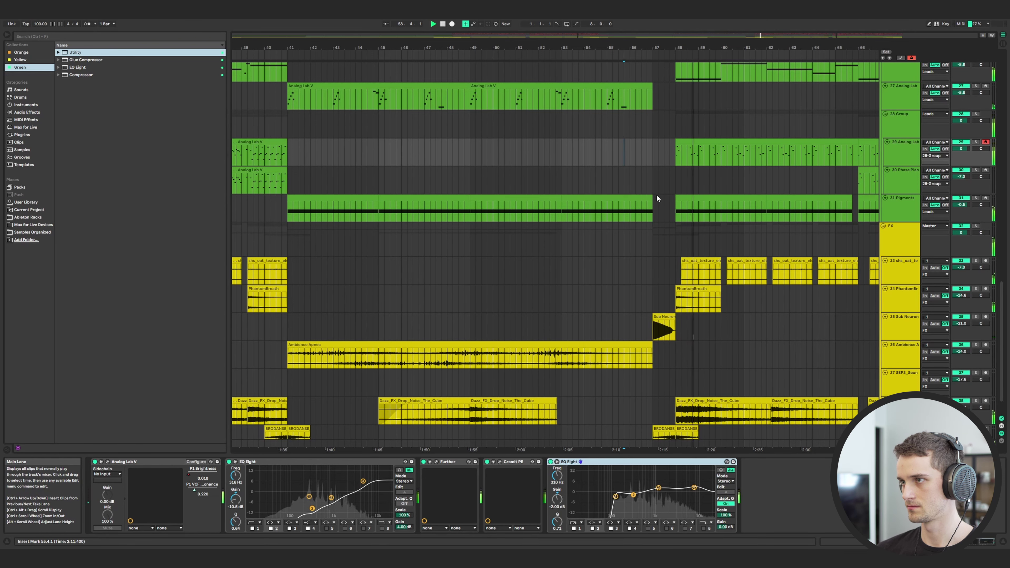
scroll(642, 183, "up", 10)
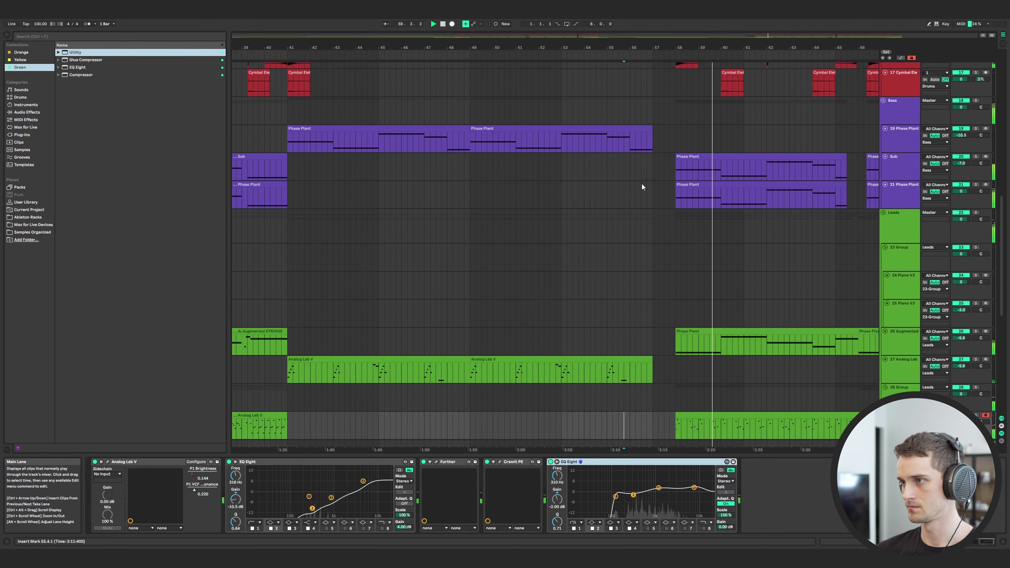
scroll(642, 185, "down", 11)
scroll(642, 186, "up", 15)
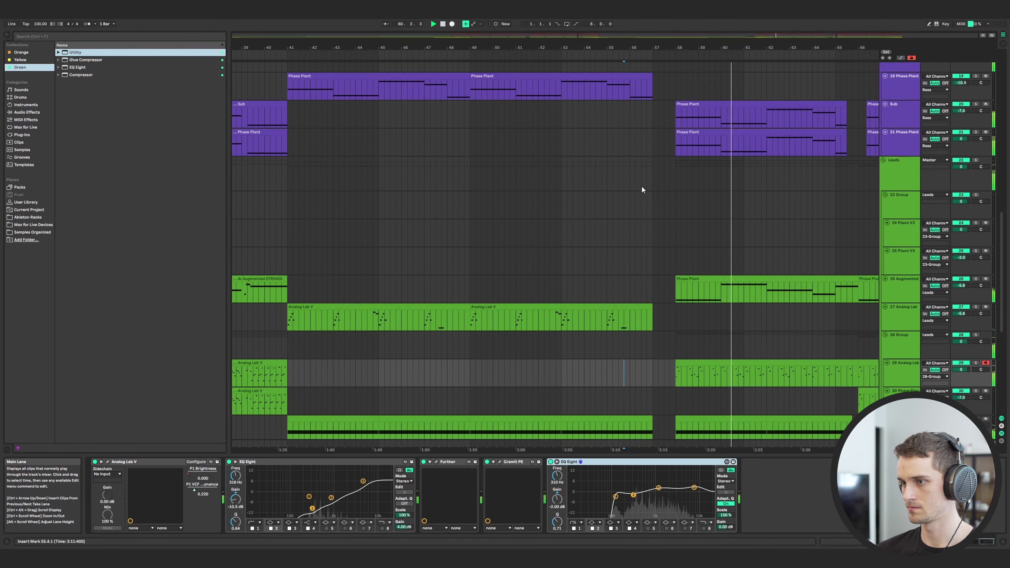
scroll(642, 185, "down", 8)
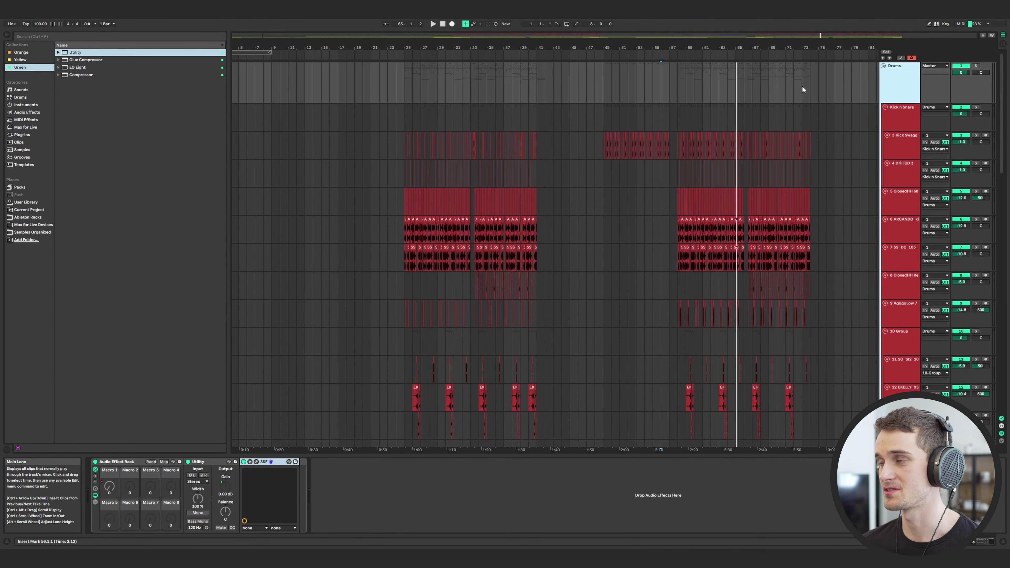
Place the insert mark at bar 58 and add a new audio track below cymbal track 17.
left_click(677, 79)
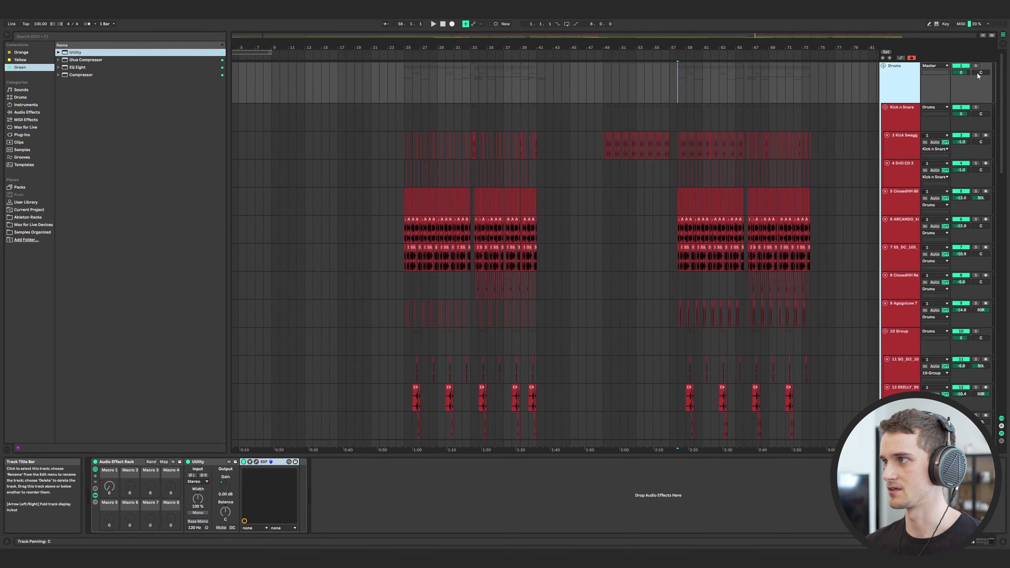
scroll(905, 211, "down", 8)
left_click(905, 211)
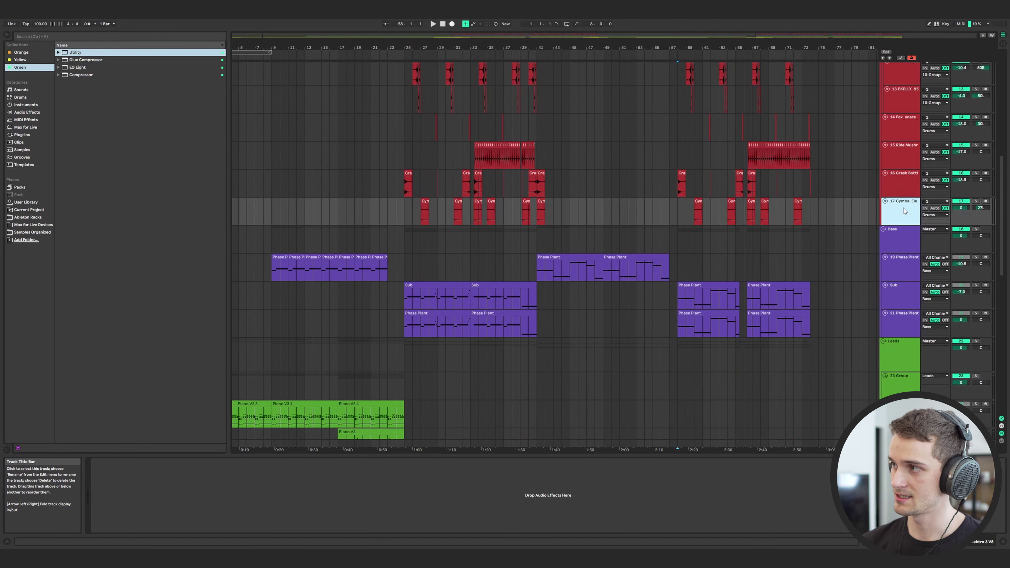
key("ctrl+t")
Browse the drums folder of Samples Organized down to the TSP_NOISIA hat loops.
left_click(27, 233)
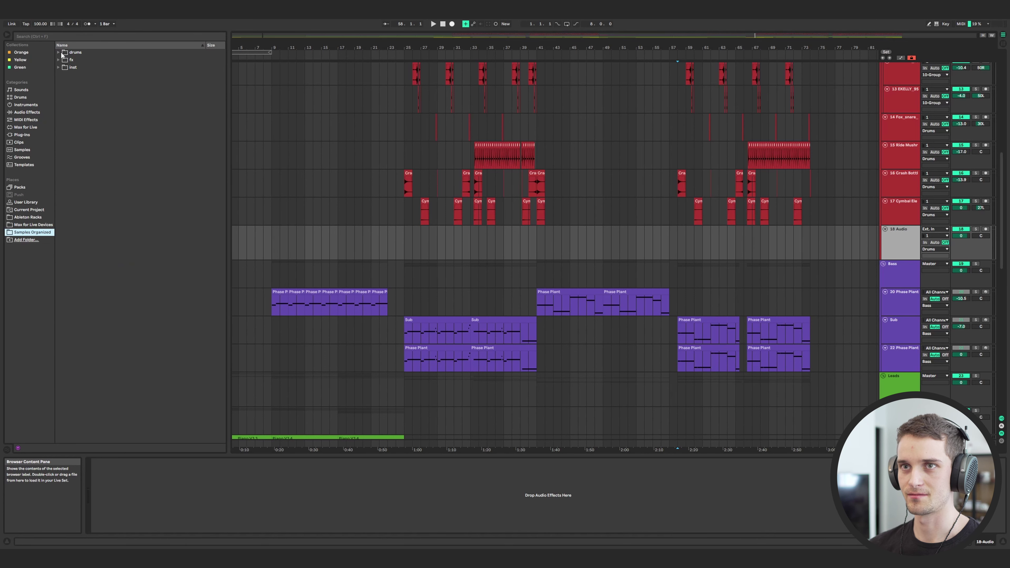
left_click(58, 52)
left_click(63, 60)
scroll(132, 239, "down", 10)
Try the TSP_NOISIA_172_hat_loop_serum_clean sample on track 18, repeated from bar 58 up to bar 64, and delete it.
left_click(141, 318)
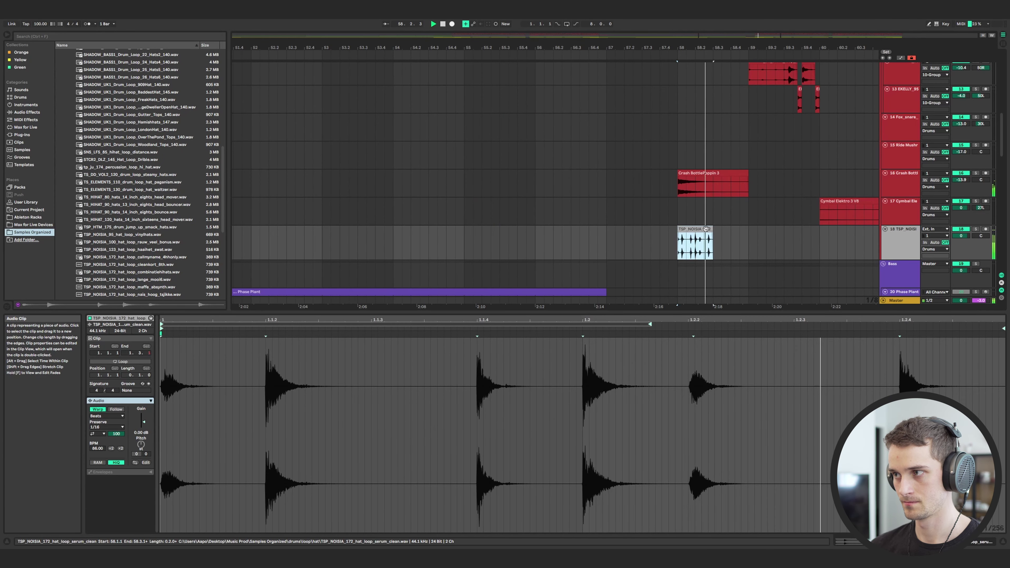
key("ctrl+d")
key("ctrl+d")
key("ctrl+d")
key("ctrl+d")
key("ctrl+d")
key("minus")
key("minus")
key("ctrl+d")
key("ctrl+d")
key("ctrl+d")
key("ctrl+d")
key("ctrl+d")
key("ctrl+d")
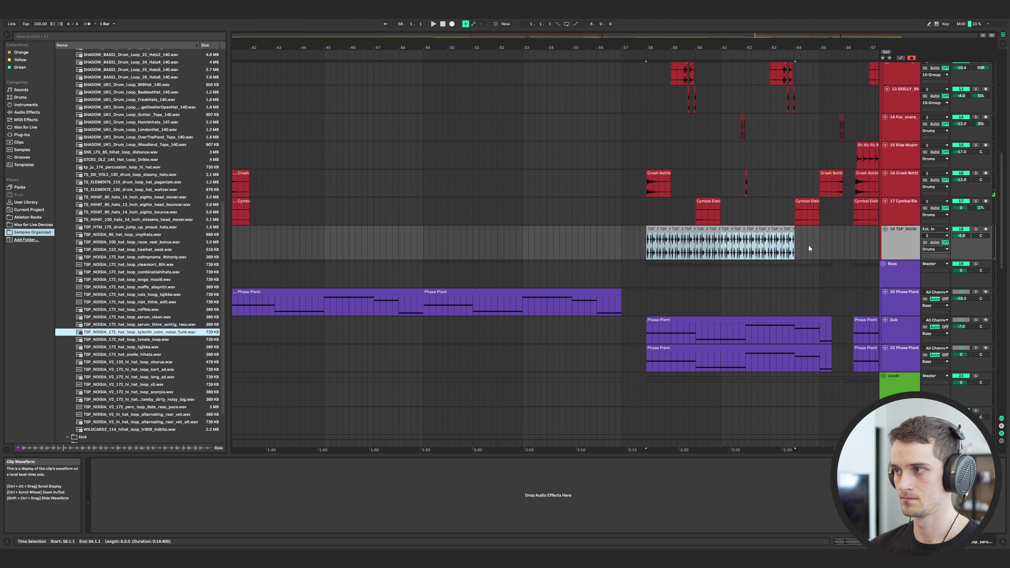
left_click_drag(809, 246, 617, 251)
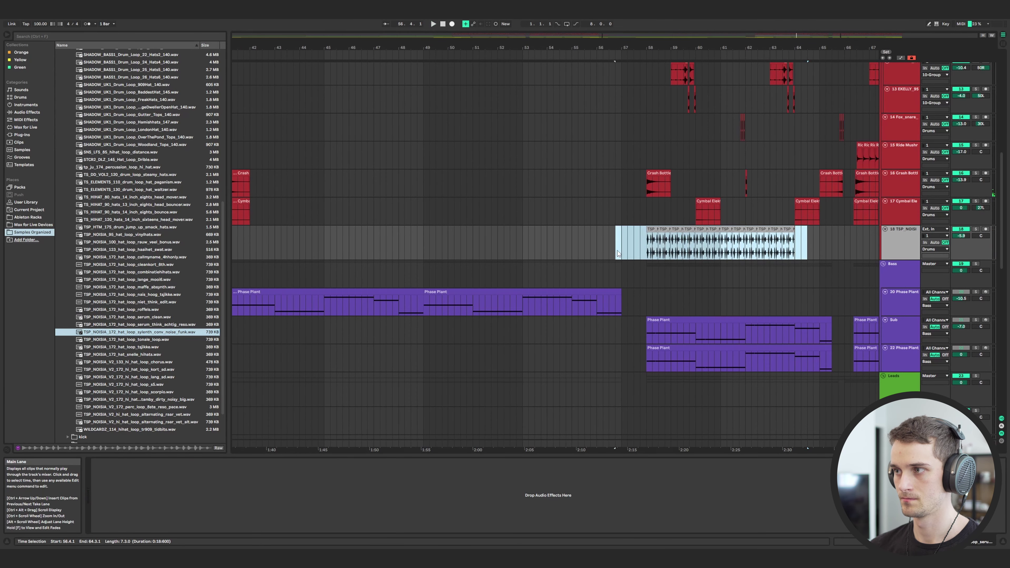
key("Delete")
Try the TSP_NOISIA_172_hat_loop_sylenth_conv_noise_funk sample at bar 58 on track 18 and delete it.
left_click_drag(124, 333, 649, 254)
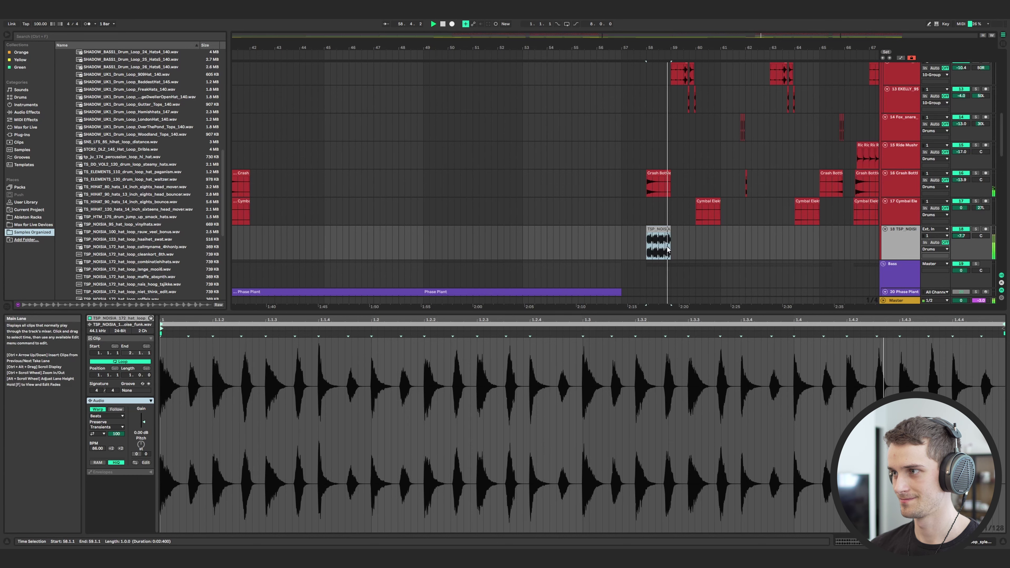
scroll(660, 231, "up", 3)
left_click(660, 230)
key("Delete")
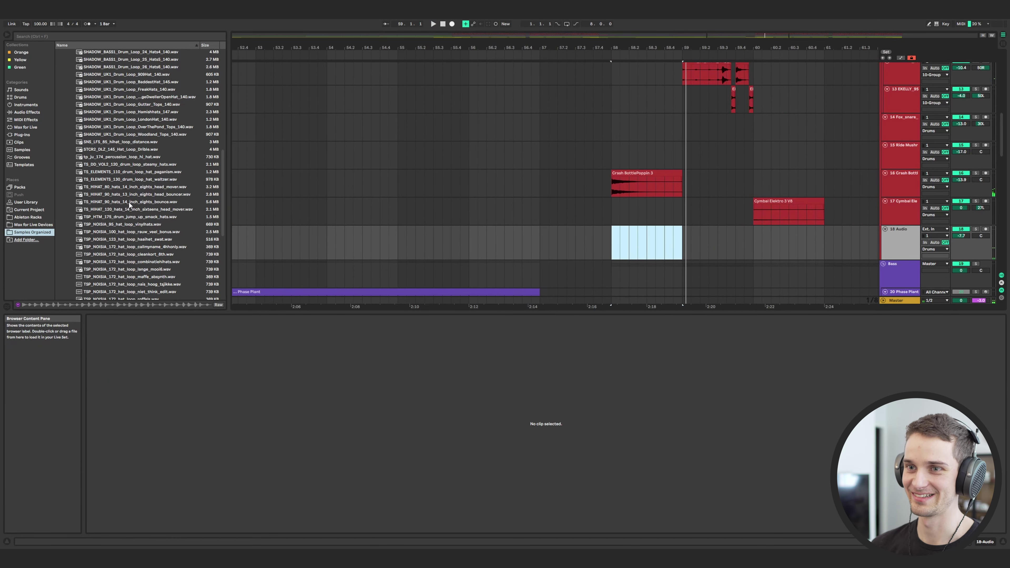
Audition other hat loops, place TSP_NOISIA_172_hat_loop_cleankort_8th at bar 58 on track 18, and listen to it with the drums.
left_click(140, 255)
left_click(146, 248)
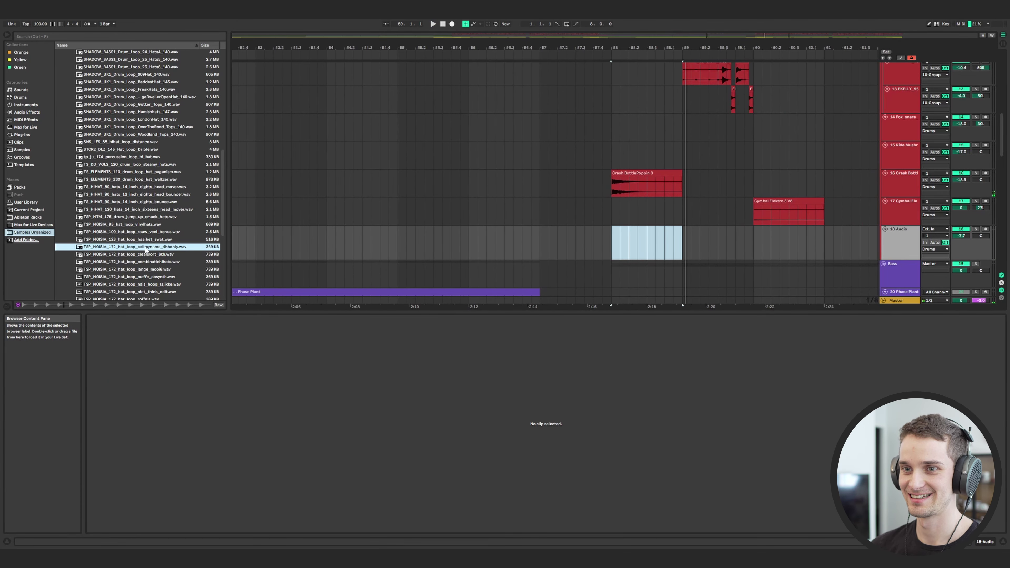
left_click_drag(131, 255, 612, 252)
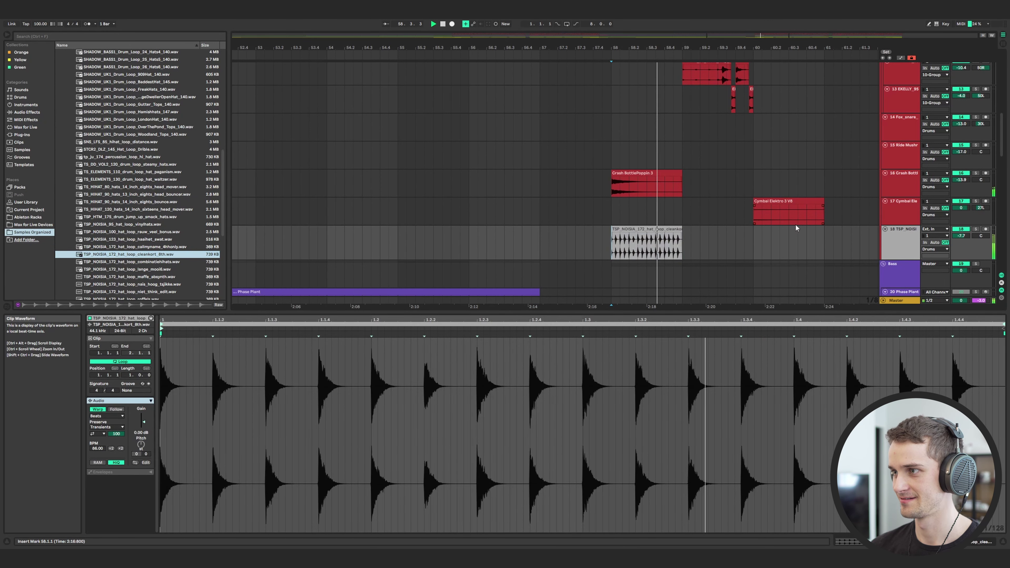
left_click(975, 230)
scroll(941, 215, "up", 10)
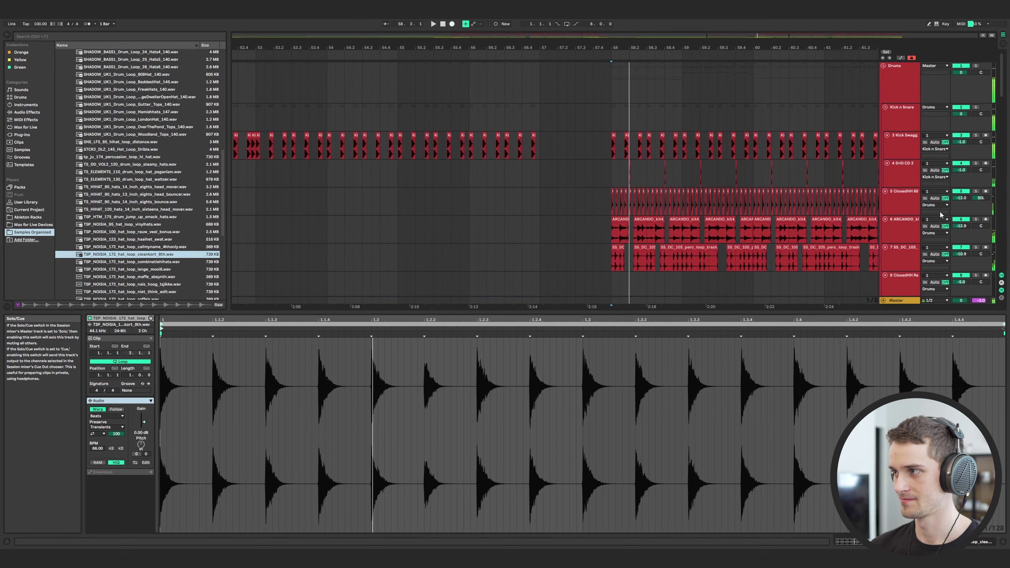
scroll(724, 173, "down", 10)
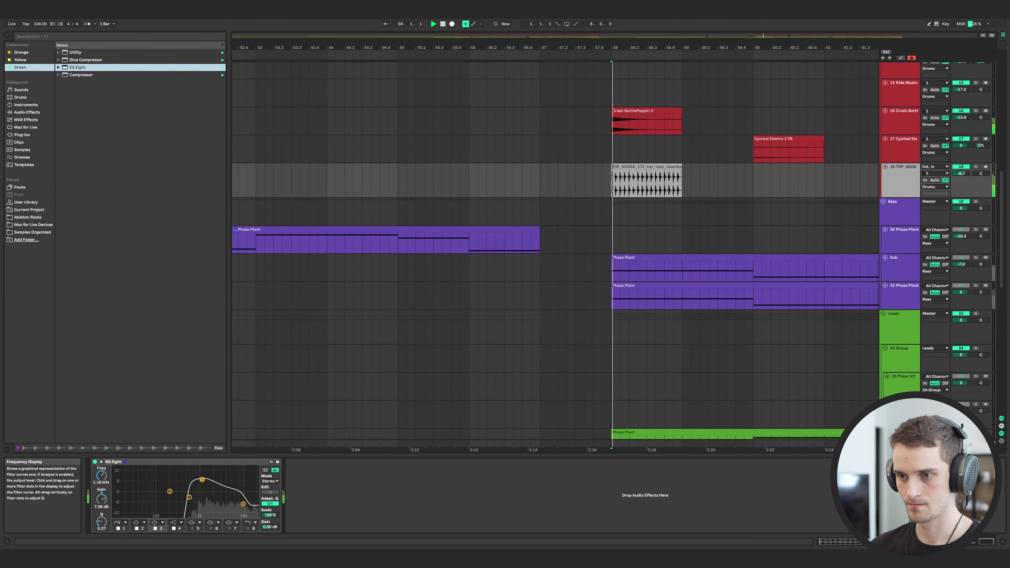
Adjust the high band of track 18's EQ Eight to 11.8 kHz and -8.05 dB, and compare the loop with the EQ bypassed.
left_click(243, 504)
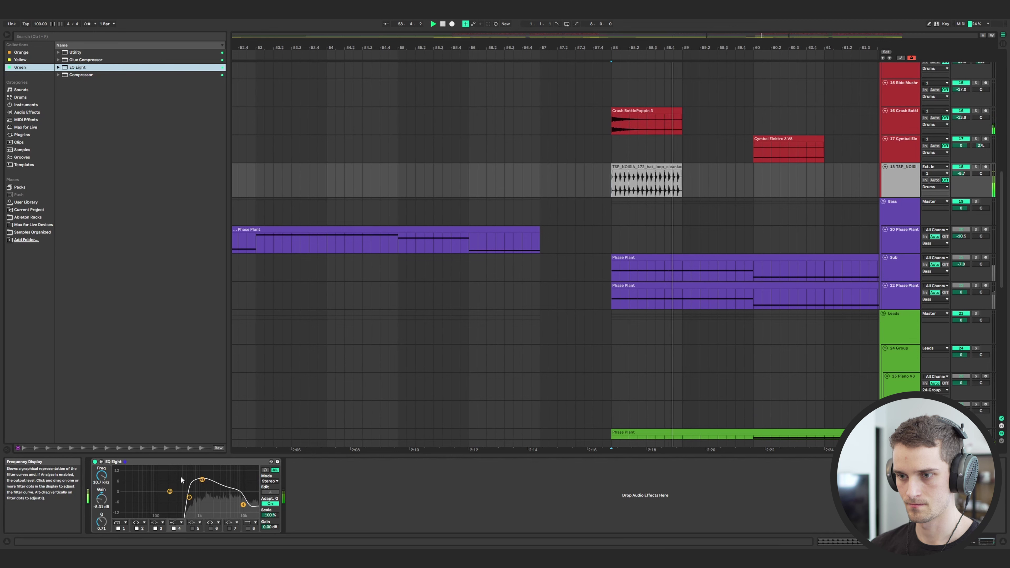
left_click(95, 462)
left_click(95, 462)
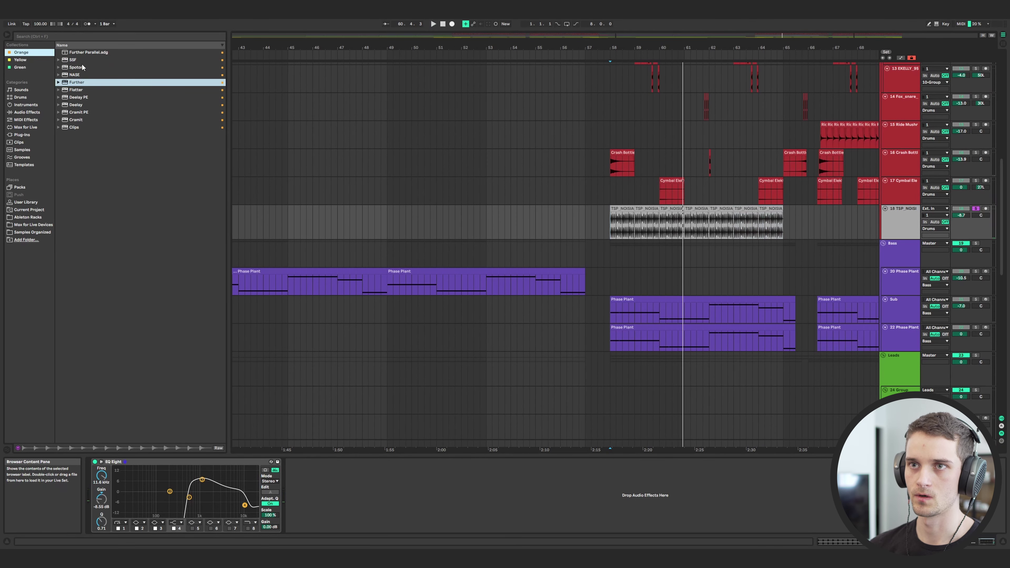
Add SSF to hat loop track 18, play it with the drums and raise the track's volume slightly.
left_click(81, 62)
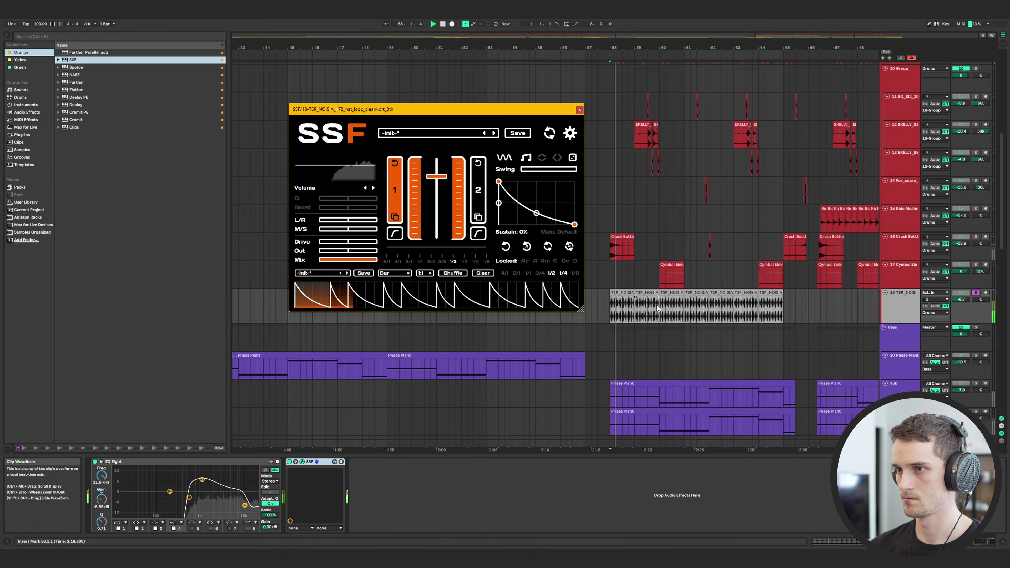
scroll(654, 306, "up", 5)
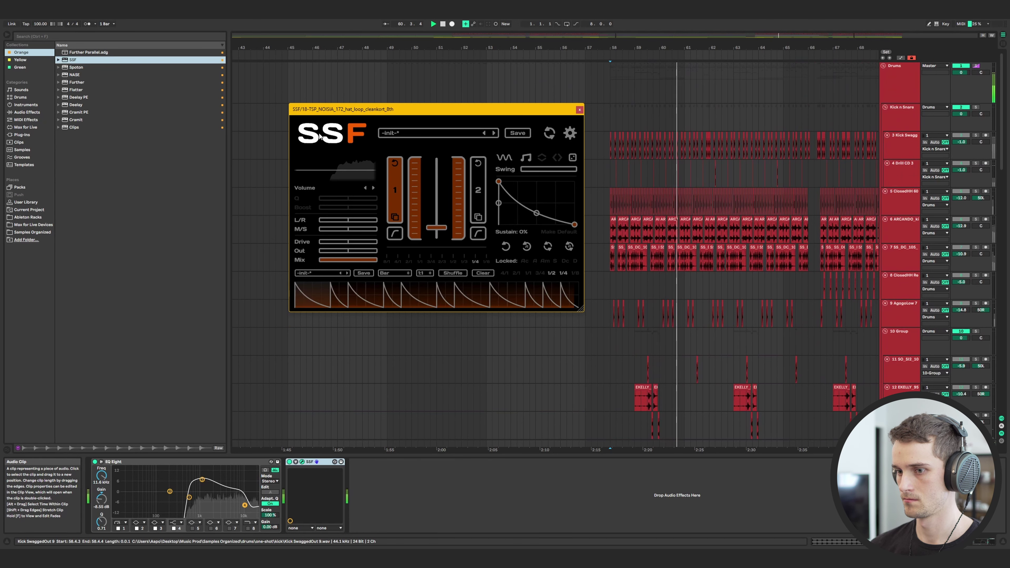
left_click(976, 66)
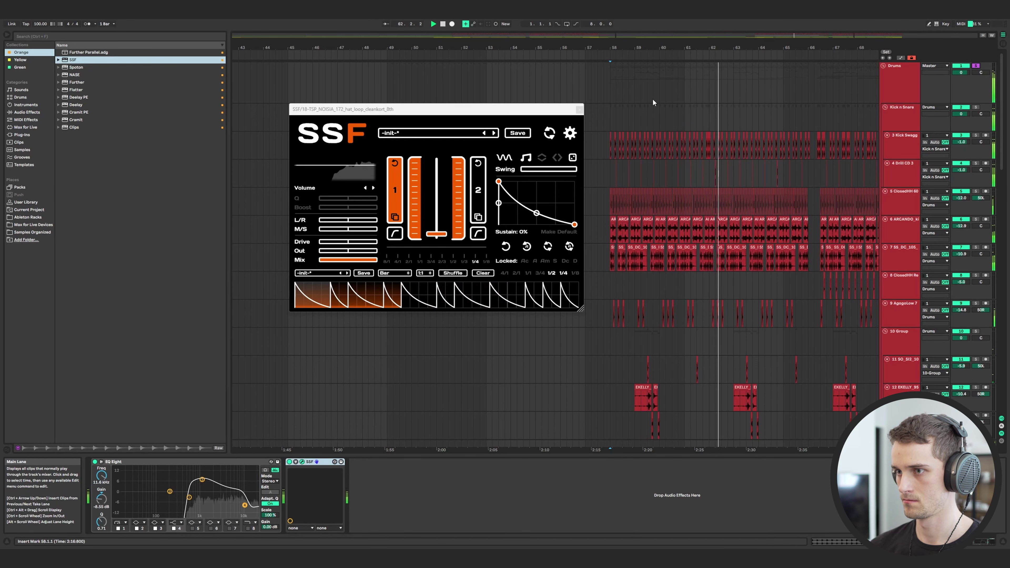
scroll(653, 98, "down", 5)
left_click_drag(962, 362, 962, 355)
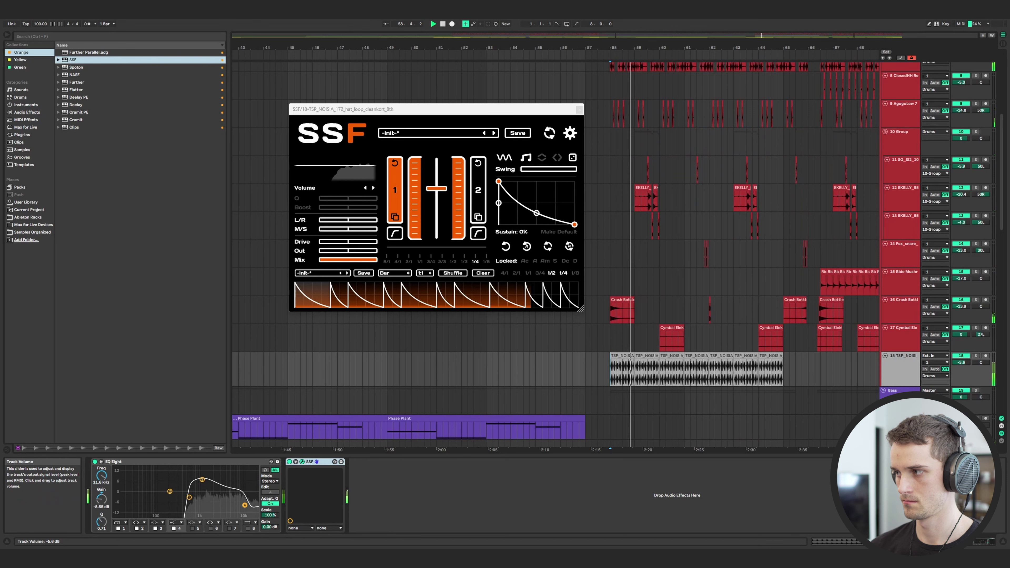
left_click(317, 138)
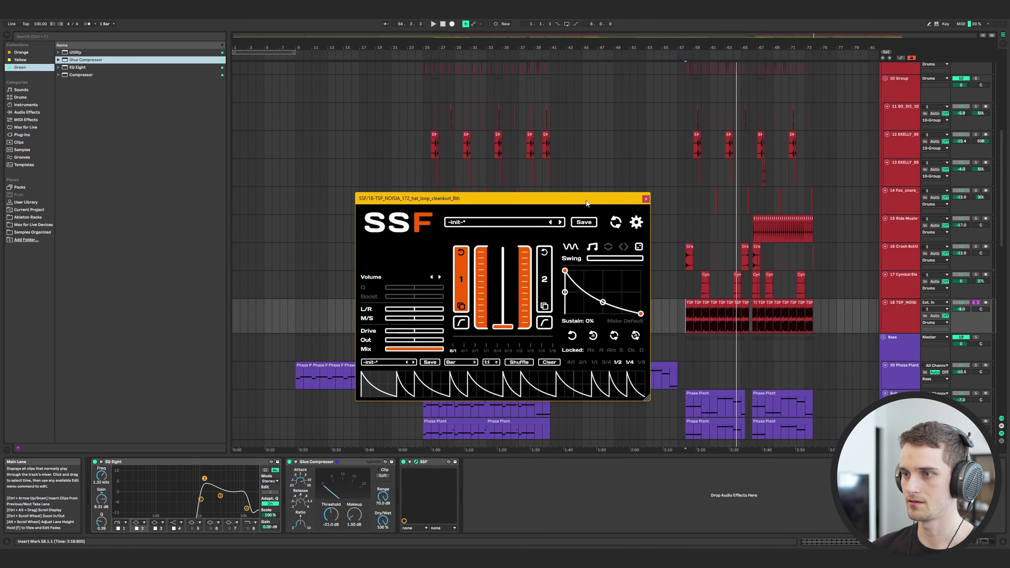
Set track 18's volume to -4.0 dB and shuffle SSF's volume envelope pattern until a new rhythm fits.
left_click_drag(587, 201, 585, 176)
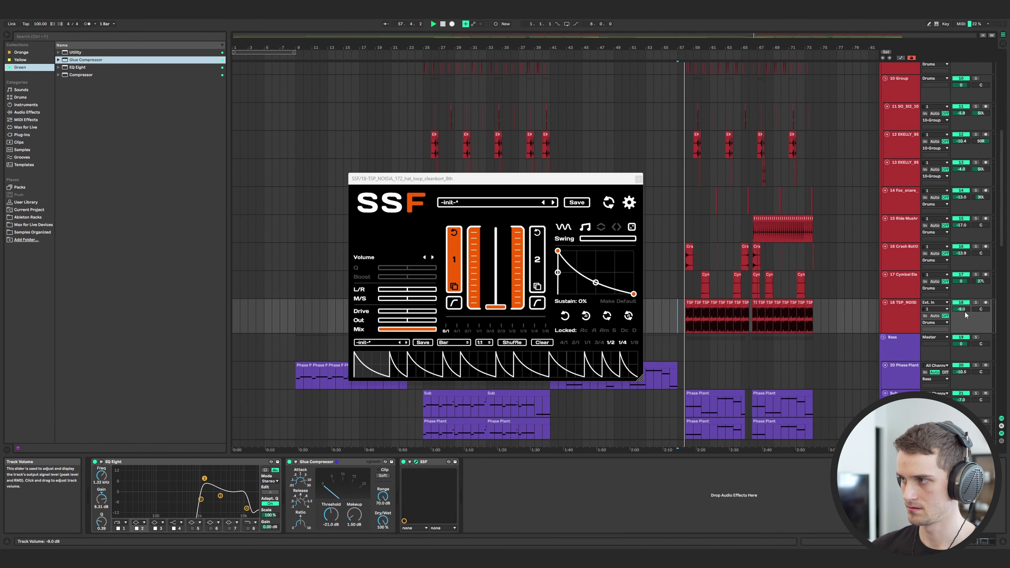
left_click_drag(966, 315, 962, 312)
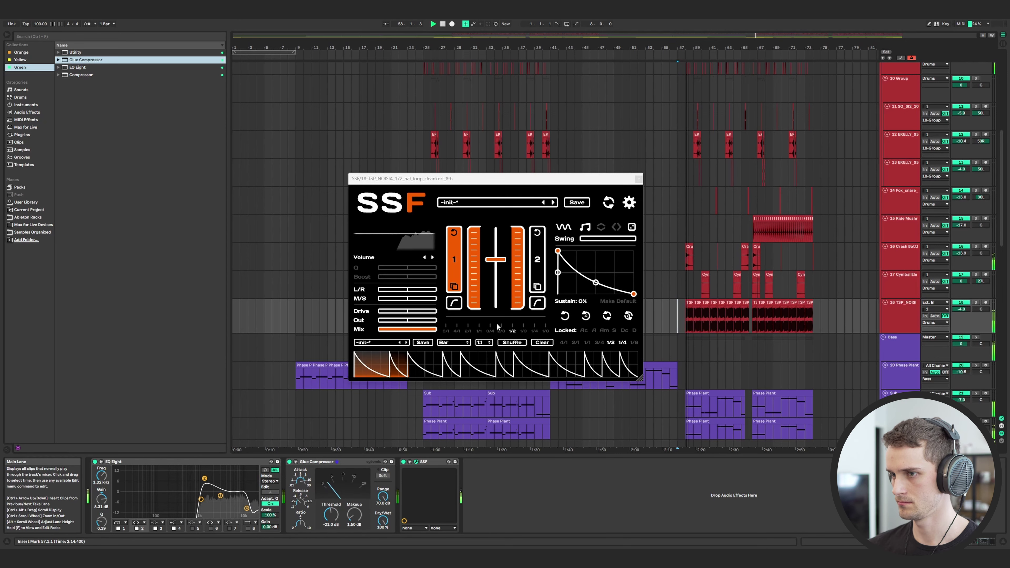
left_click(505, 345)
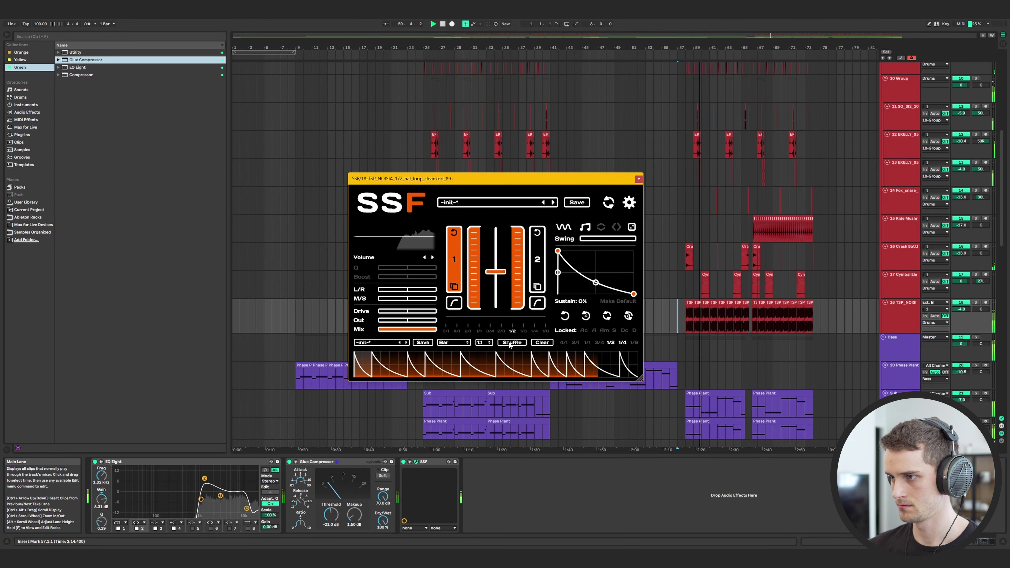
left_click(509, 344)
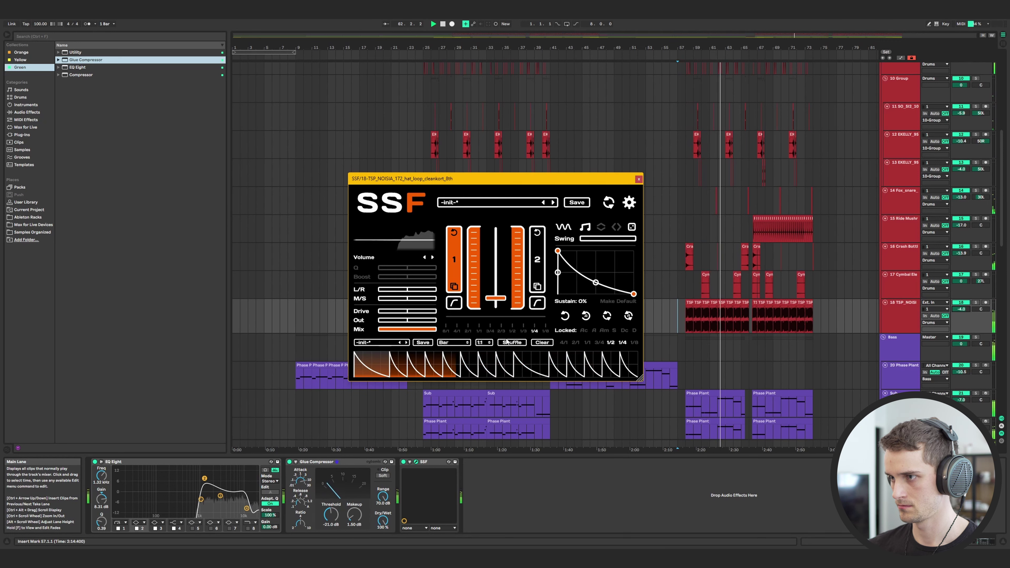
left_click(508, 342)
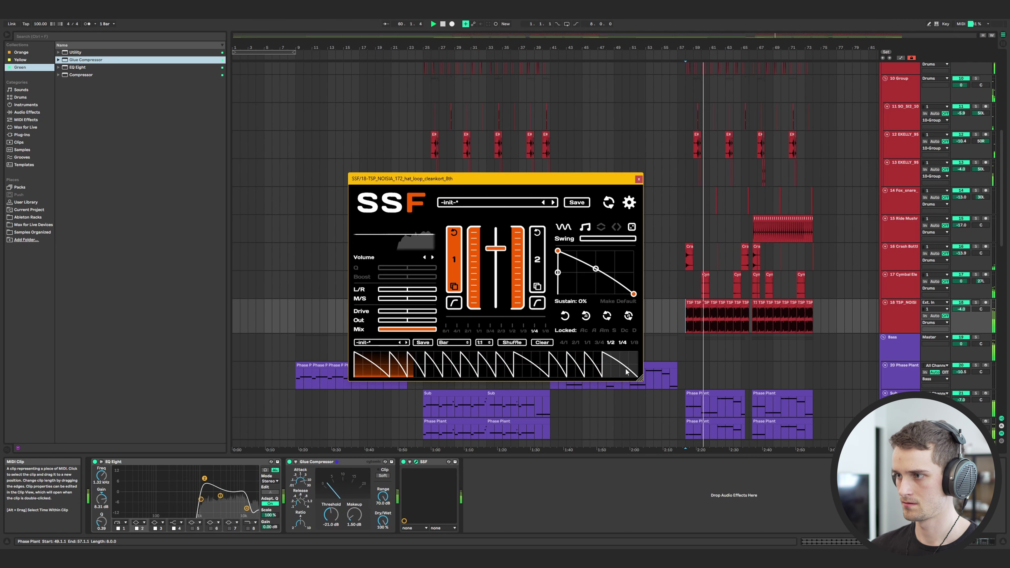
Shorten the last segment of track 18's SSF volume pattern to 1/4 and reshape the decay curve.
left_click(623, 343)
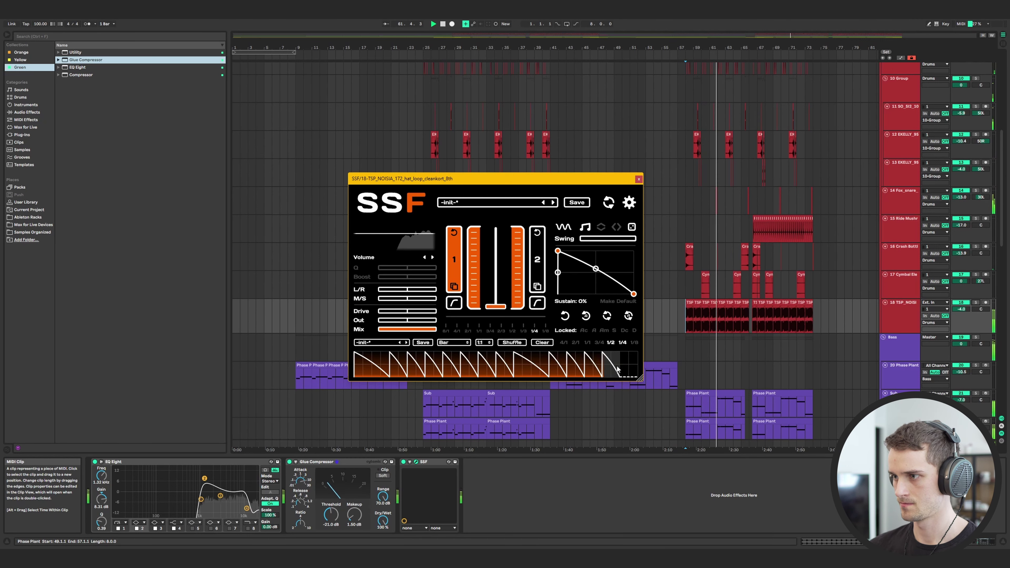
mouse_move(595, 268)
left_mouse_down()
mouse_move(596, 286)
mouse_move(599, 259)
left_mouse_up()
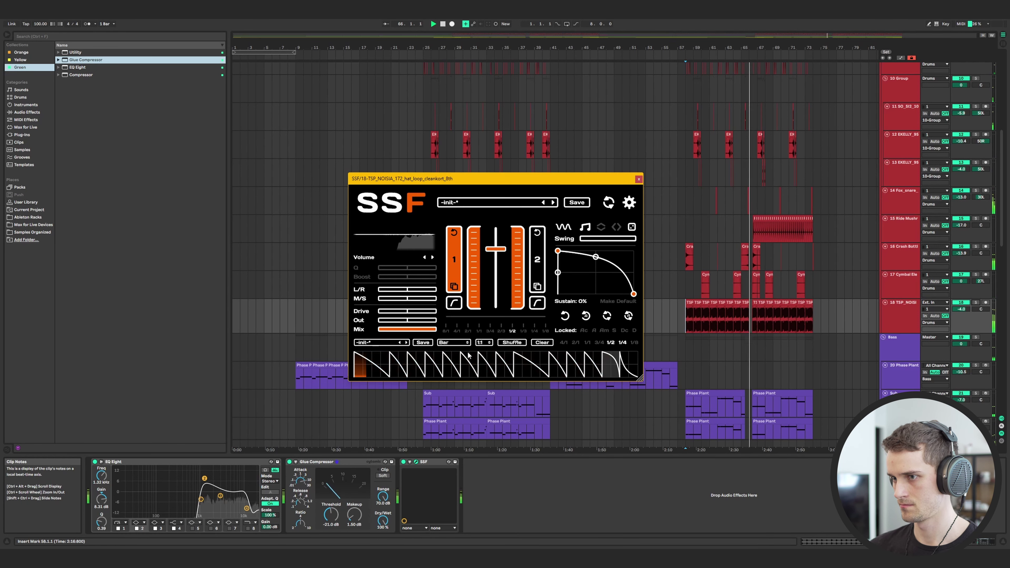
left_click_drag(596, 256, 592, 283)
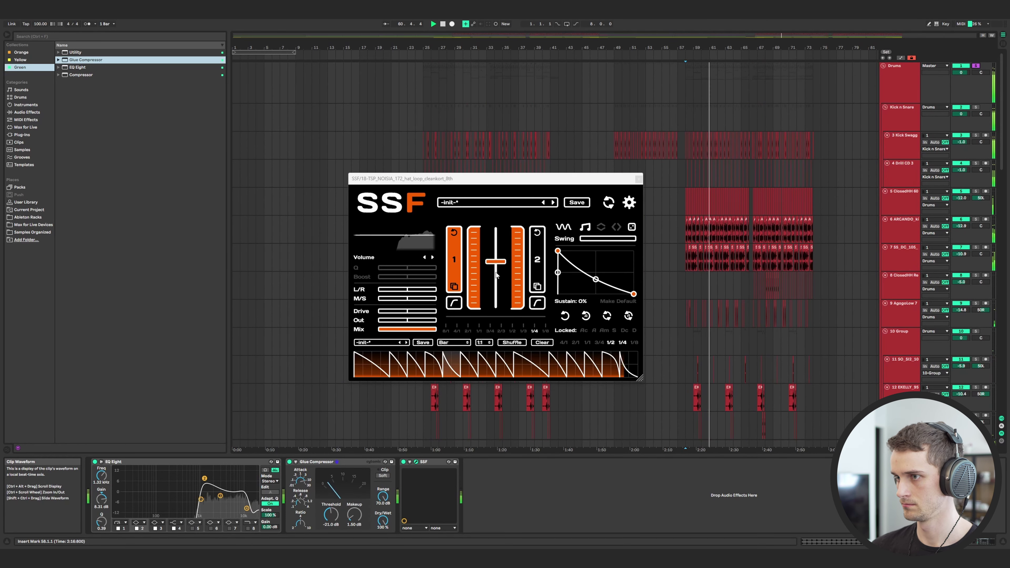
Review the second drop's drum tracks during playback and close the SSF window on the hat loop track.
left_click(640, 180)
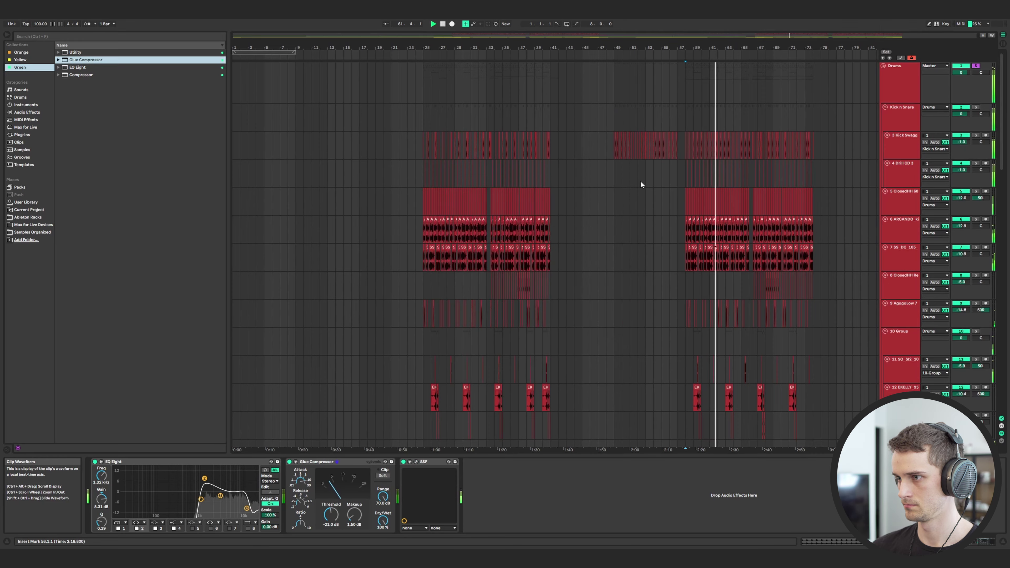
scroll(796, 254, "down", 8)
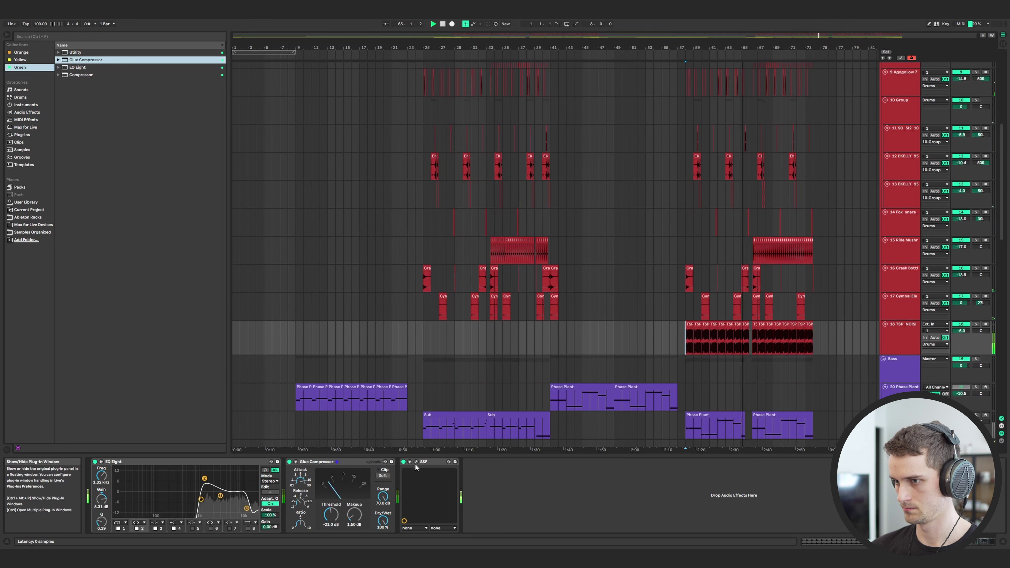
key("ctrl+alt+p")
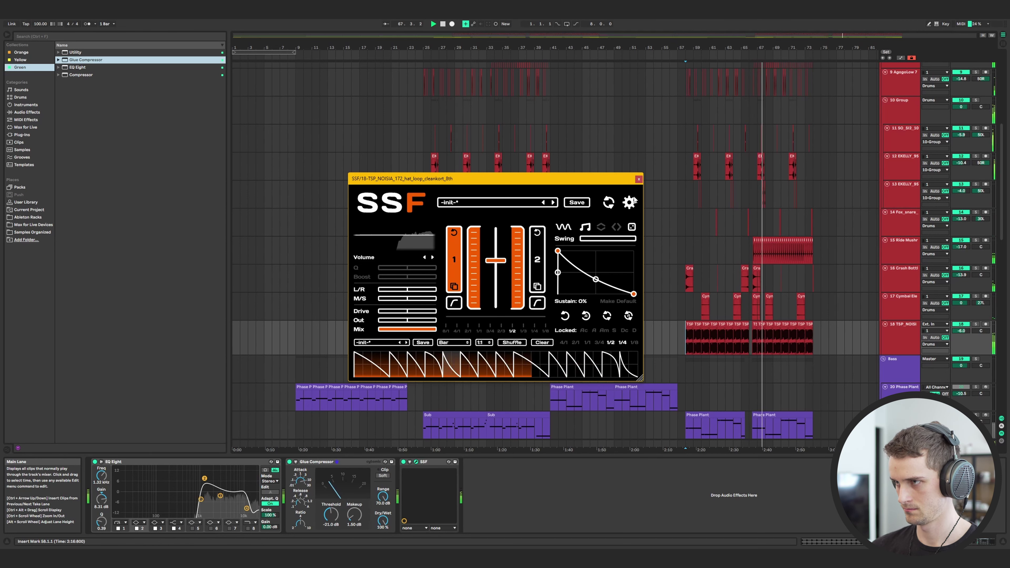
left_click(638, 180)
scroll(723, 259, "down", 3)
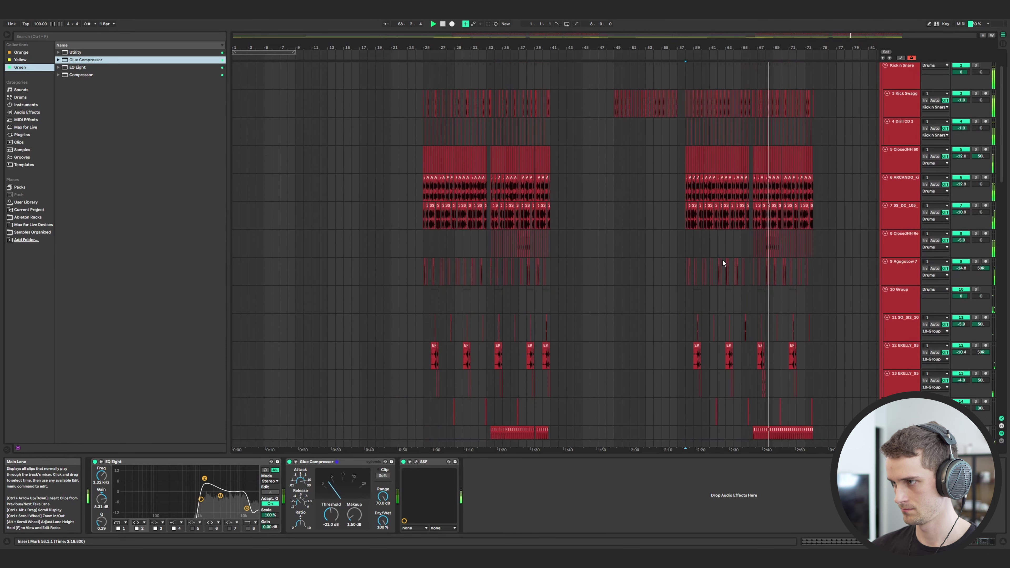
scroll(722, 259, "up", 2)
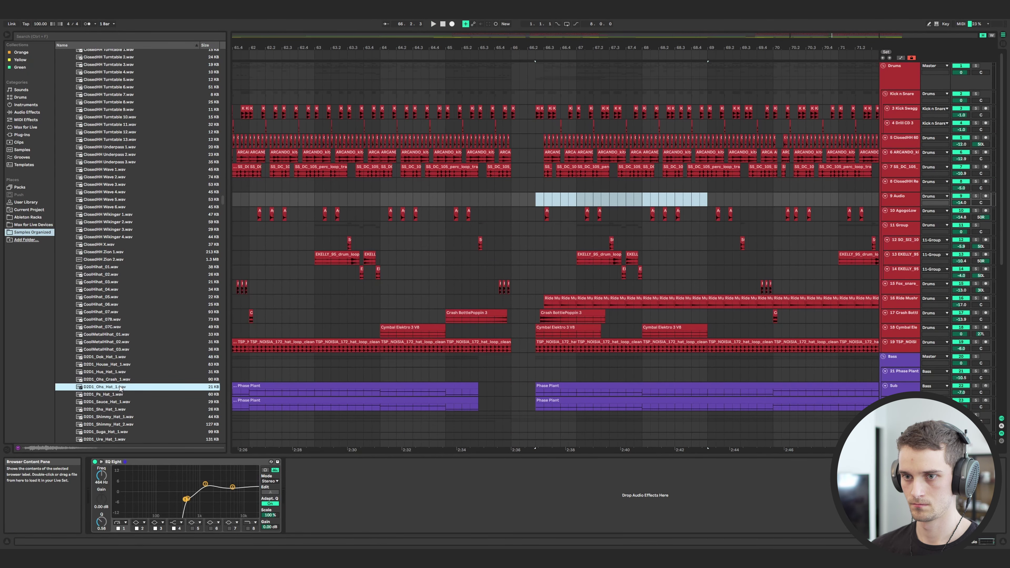
Place the sample D2D1_Ohs_Crash_1.wav on audio track 9 at 66.2.3.
left_click(120, 381)
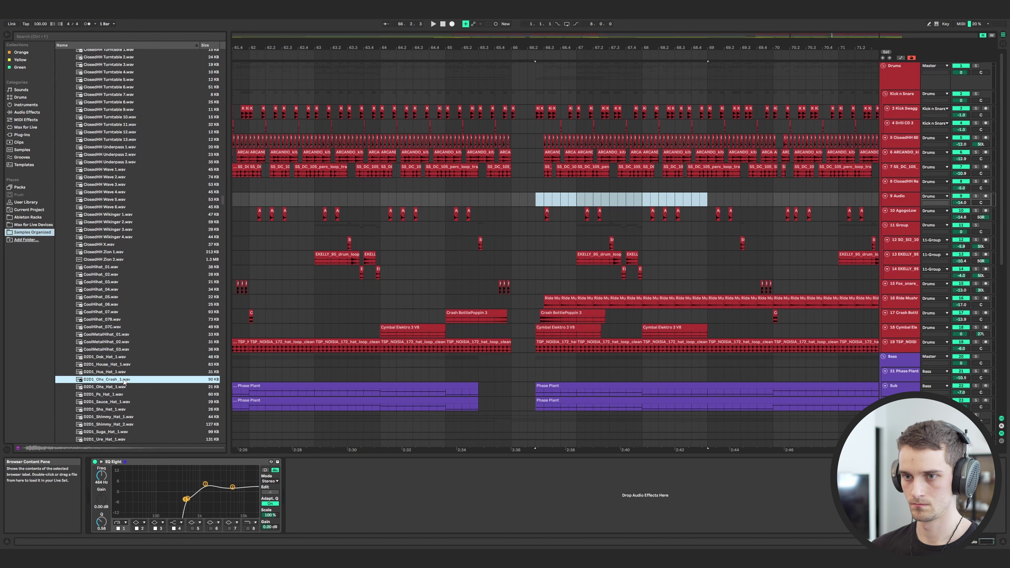
left_click_drag(124, 383, 533, 194)
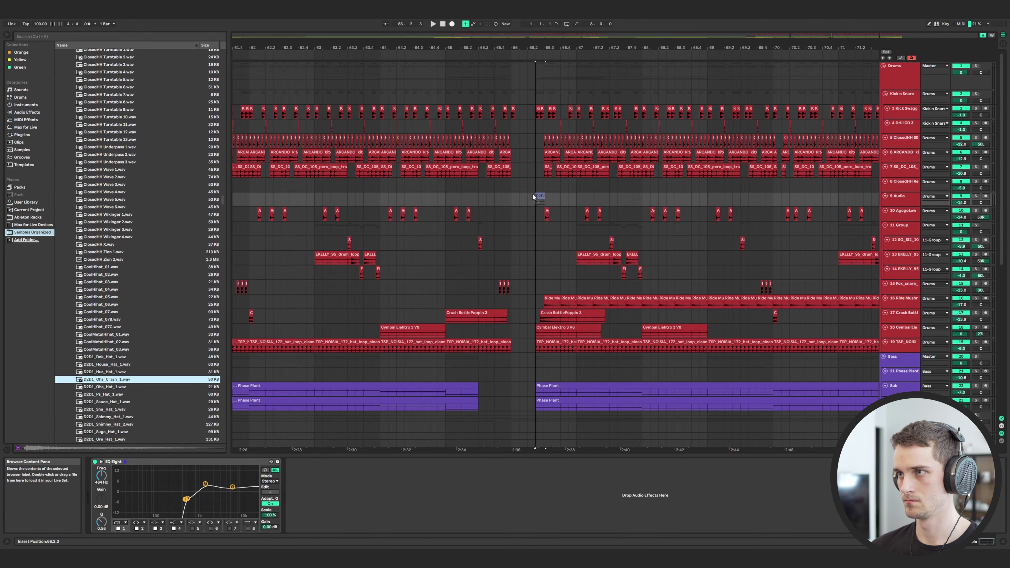
key("plus")
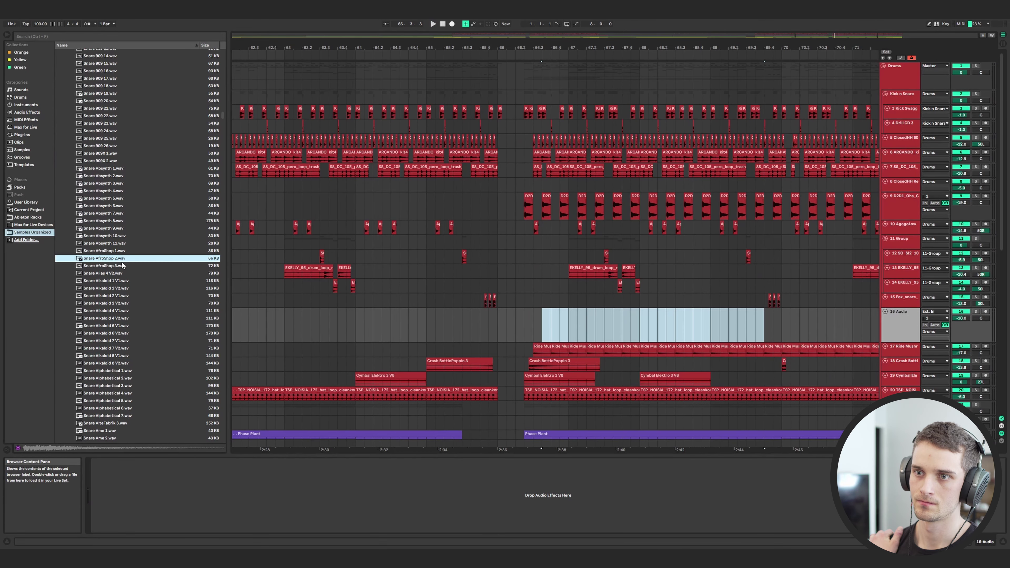
Place Snare Absynth 10.wav on audio track 16 at 66.4.1, play it with the beat and set the track volume to -4.8 dB.
left_click(123, 251)
mouse_move(125, 235)
left_mouse_down()
mouse_move(123, 274)
mouse_move(550, 312)
mouse_move(553, 301)
mouse_move(553, 321)
left_mouse_up()
left_click(524, 329)
key("space")
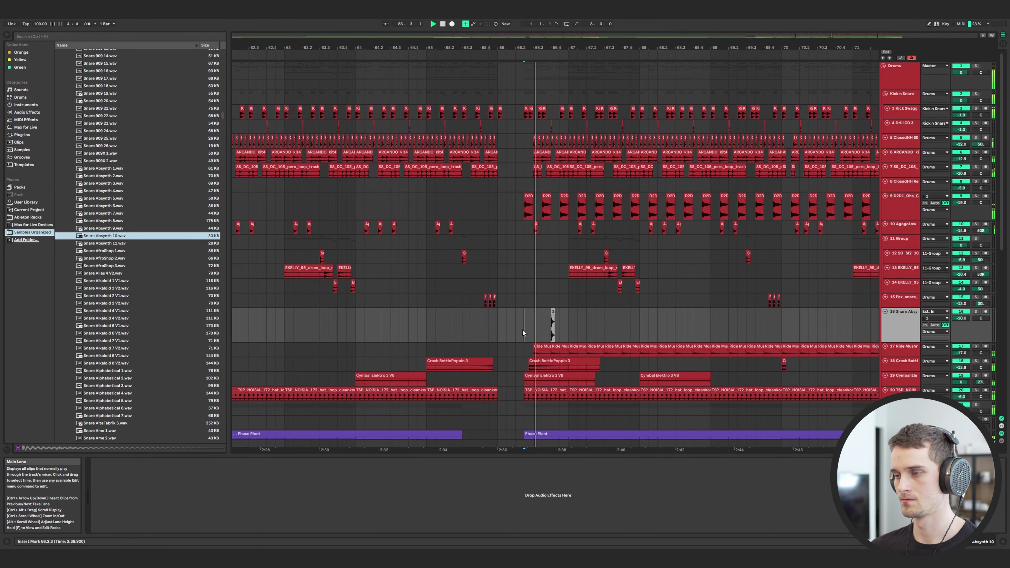
left_click_drag(965, 317, 965, 305)
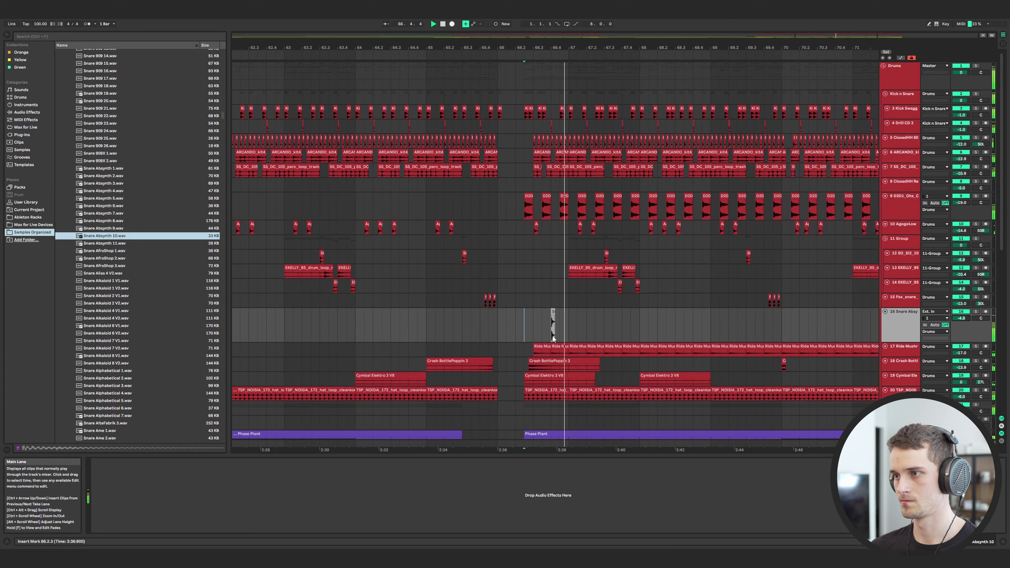
key("space")
Duplicate the half-bar section containing the snare hit three times on track 16 and play the track soloed.
left_click_drag(569, 329, 535, 326)
key("ctrl+d")
key("ctrl+d")
key("ctrl+d")
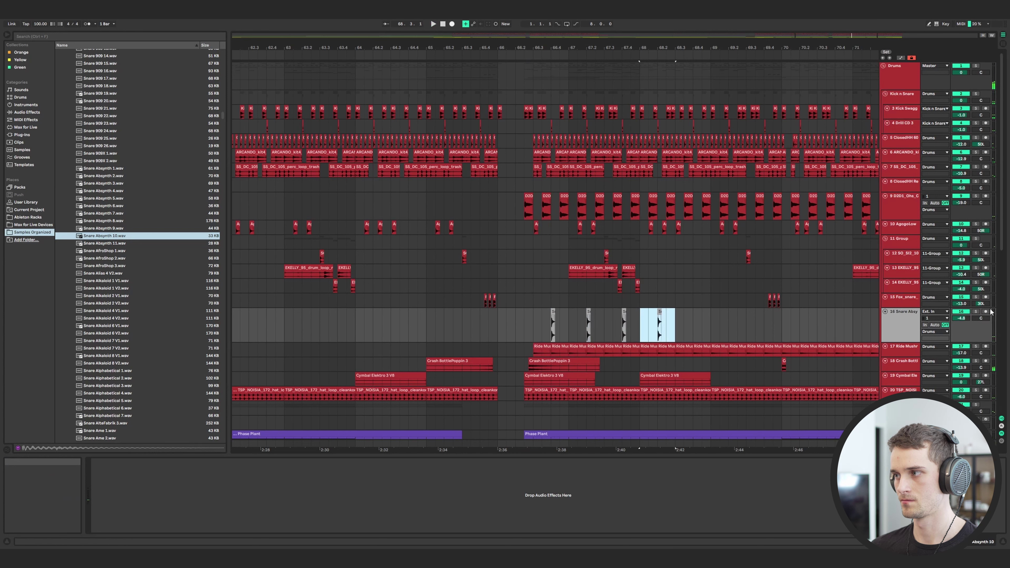
left_click(534, 326)
key("s")
key("space")
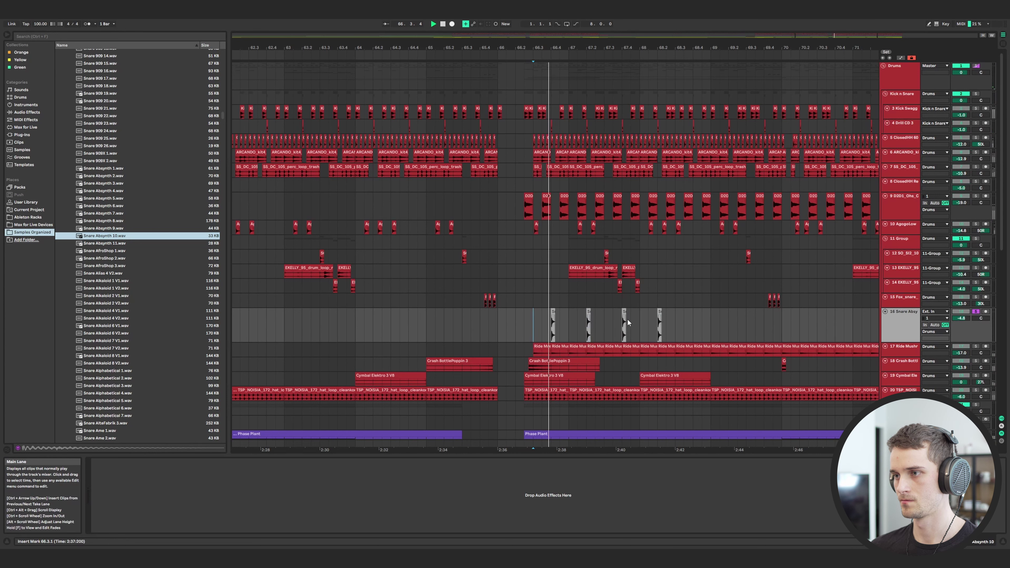
Transpose the first snare clip on track 16 down 1 semitone and delete the three copies after it.
double_click(554, 318)
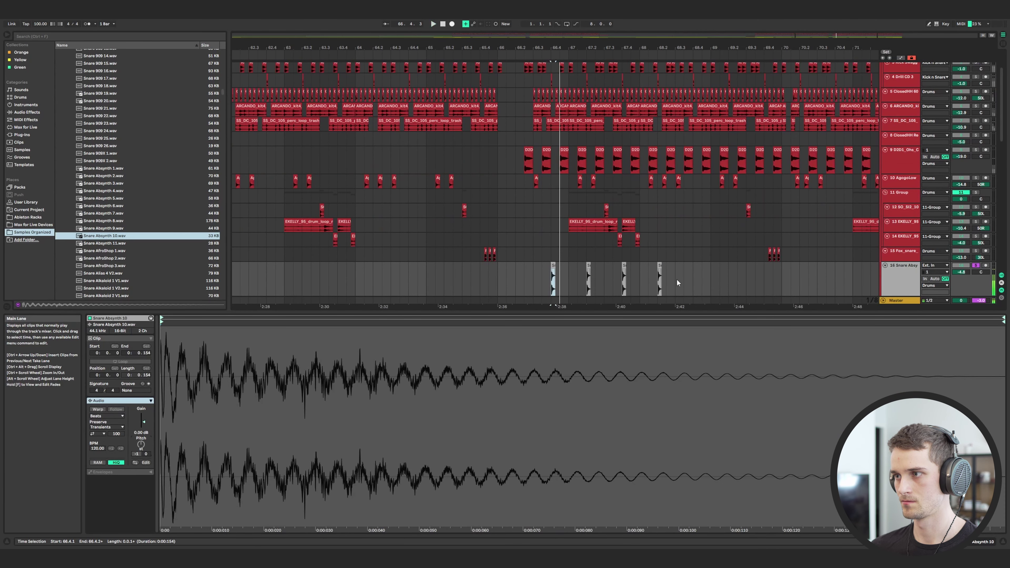
left_click_drag(676, 279, 584, 279)
key("Delete")
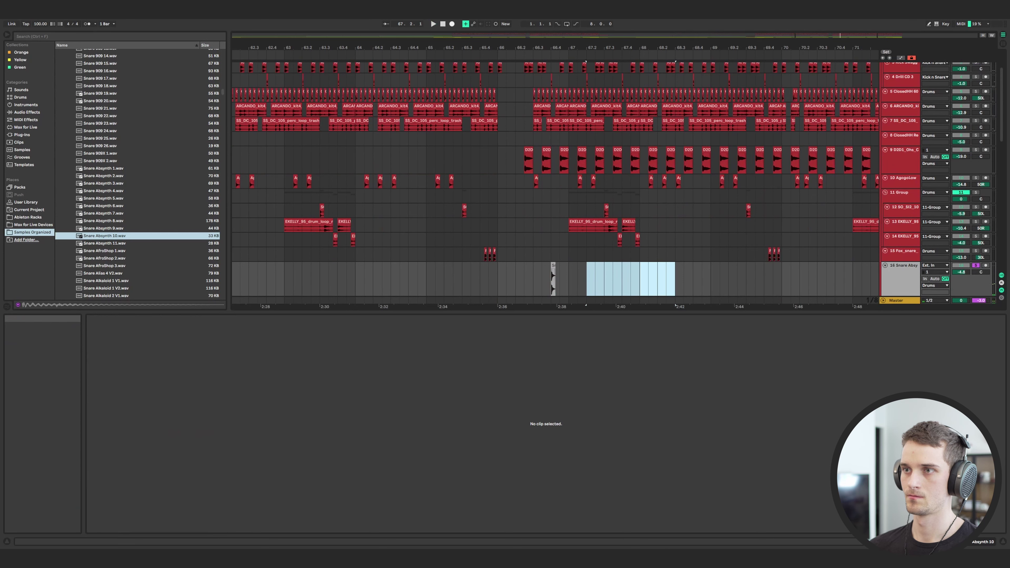
Add the Further reverb to snare track 16 and play the soloed hit through it.
left_click(27, 52)
left_click(83, 83)
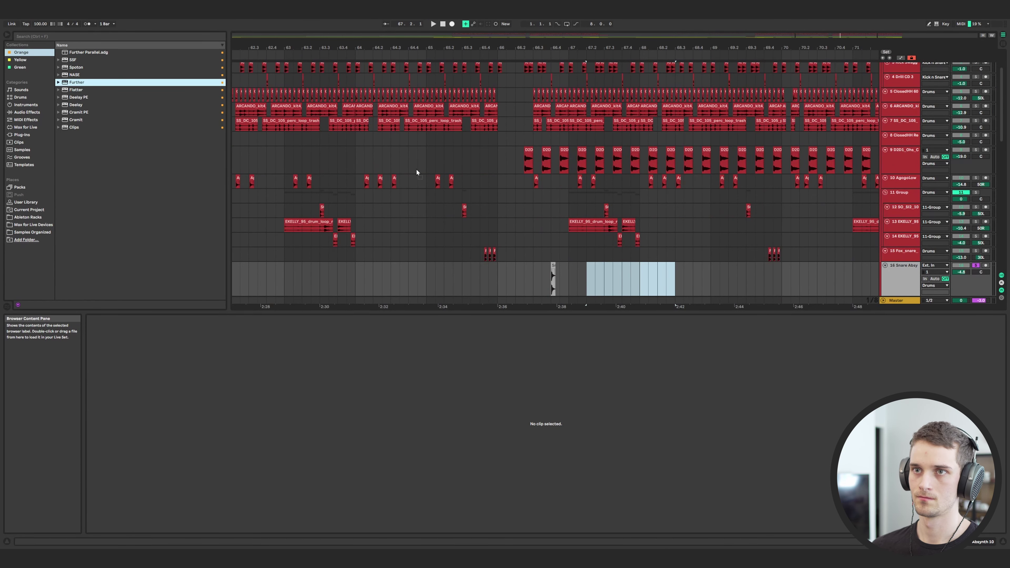
left_click(544, 281)
key("space")
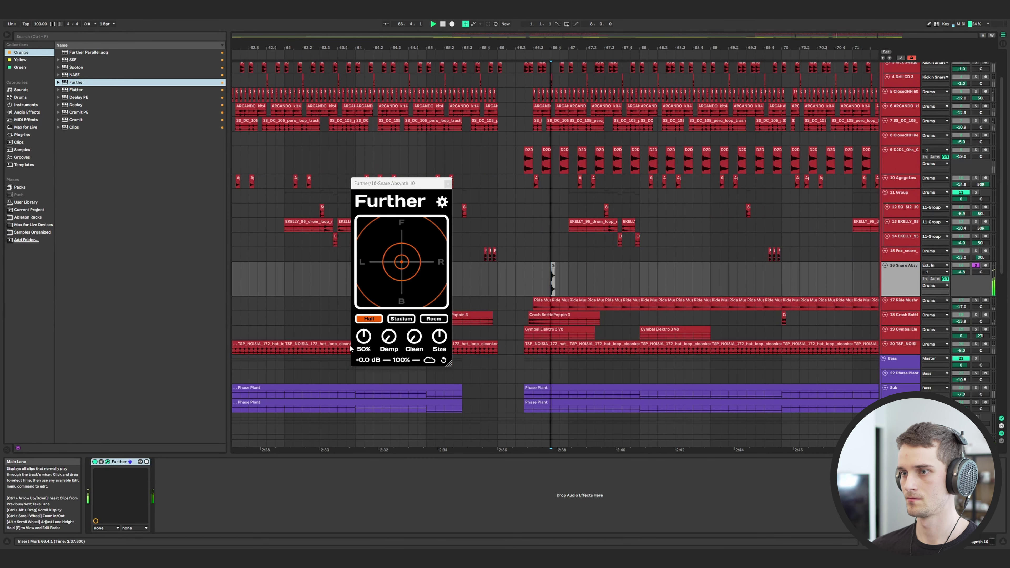
Set the snare clip's transposition to 0 semitones and -50 cents, checking its tuning against the Sub track.
double_click(554, 279)
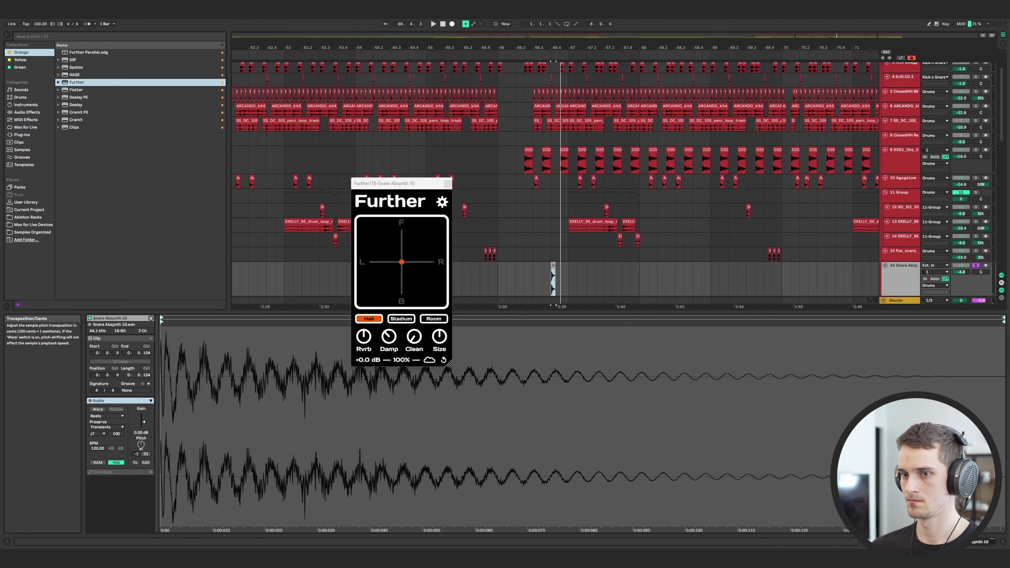
left_click_drag(145, 454, 146, 441)
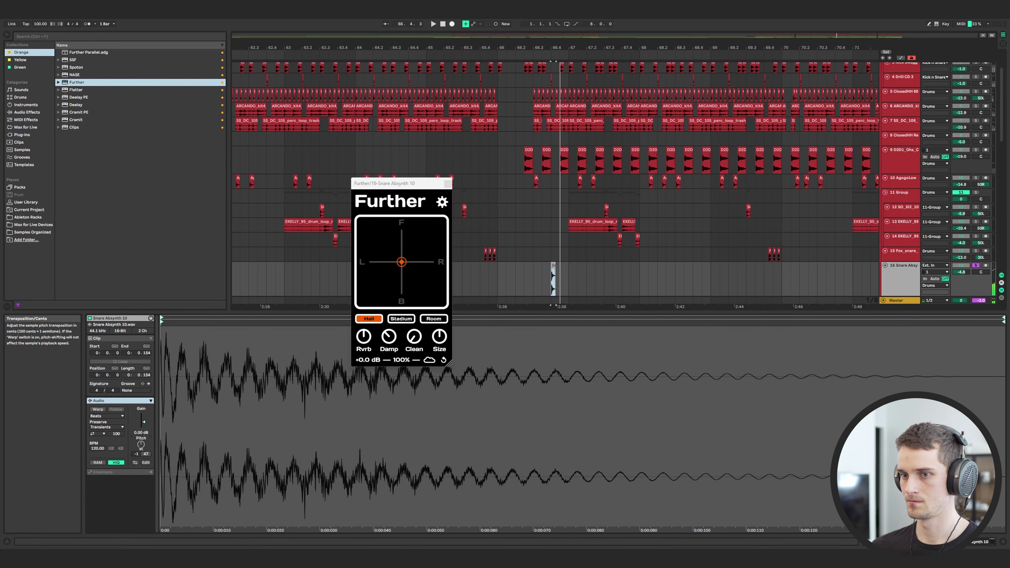
scroll(915, 199, "down", 5)
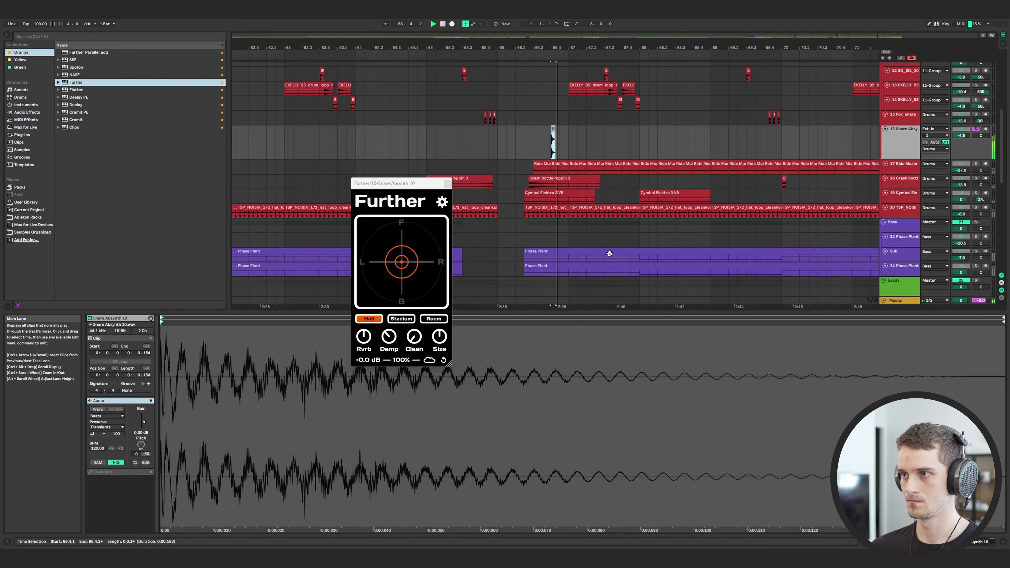
left_click(976, 251)
left_click(977, 252)
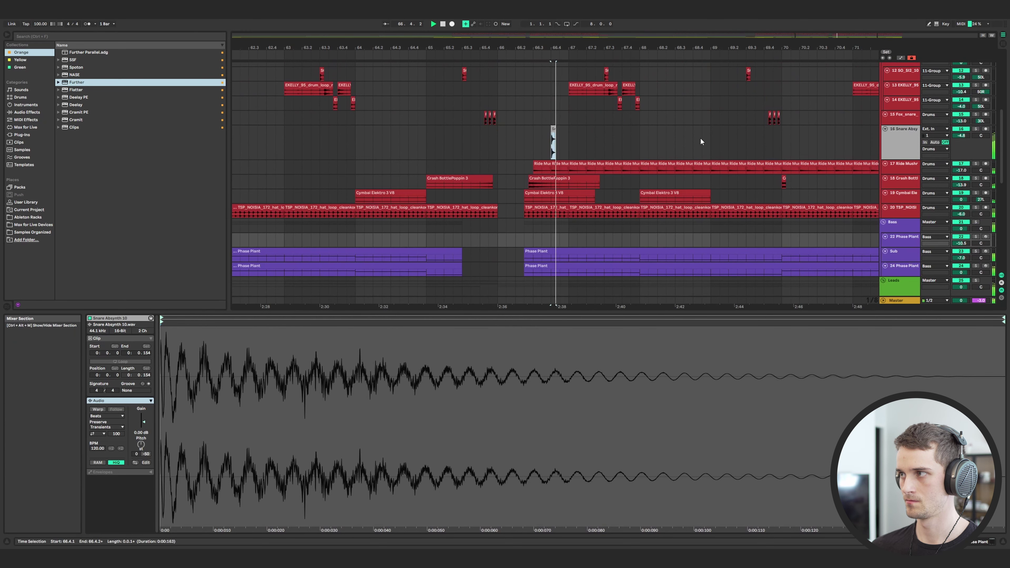
left_click(900, 138)
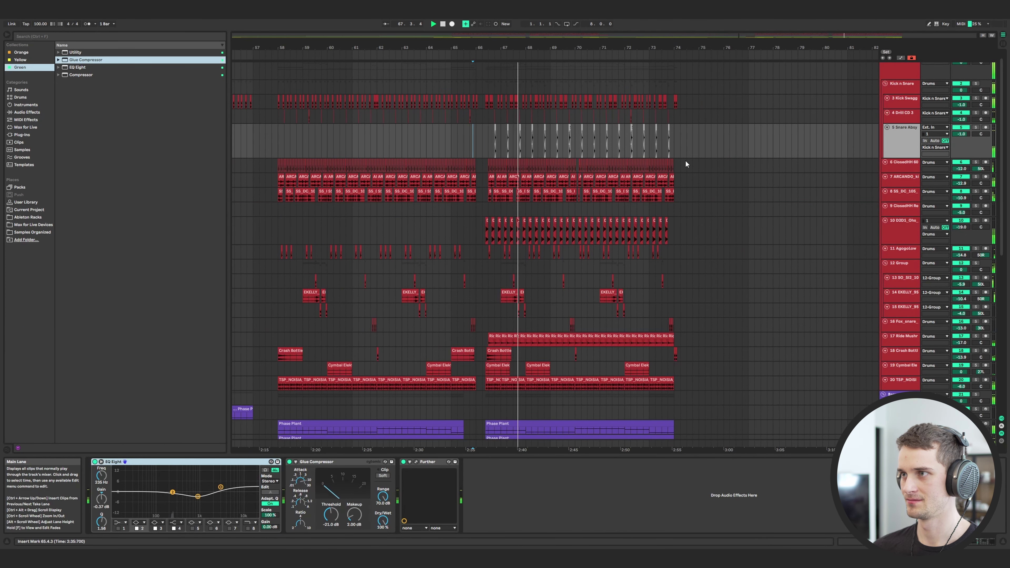
Fit the track heights to the arrangement view and move the insert marker on track 5 to bar 41.
left_click(902, 146)
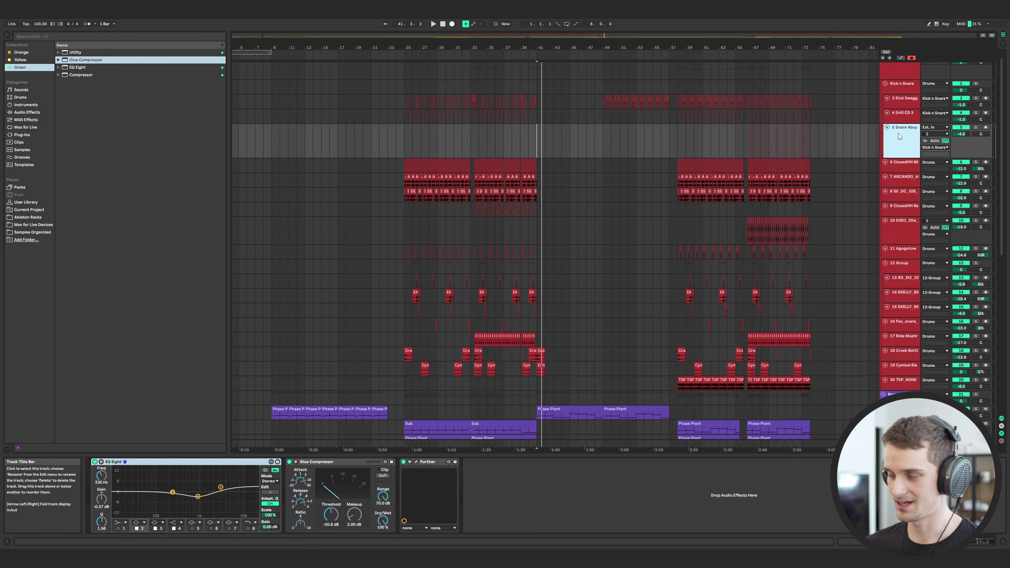
key("h")
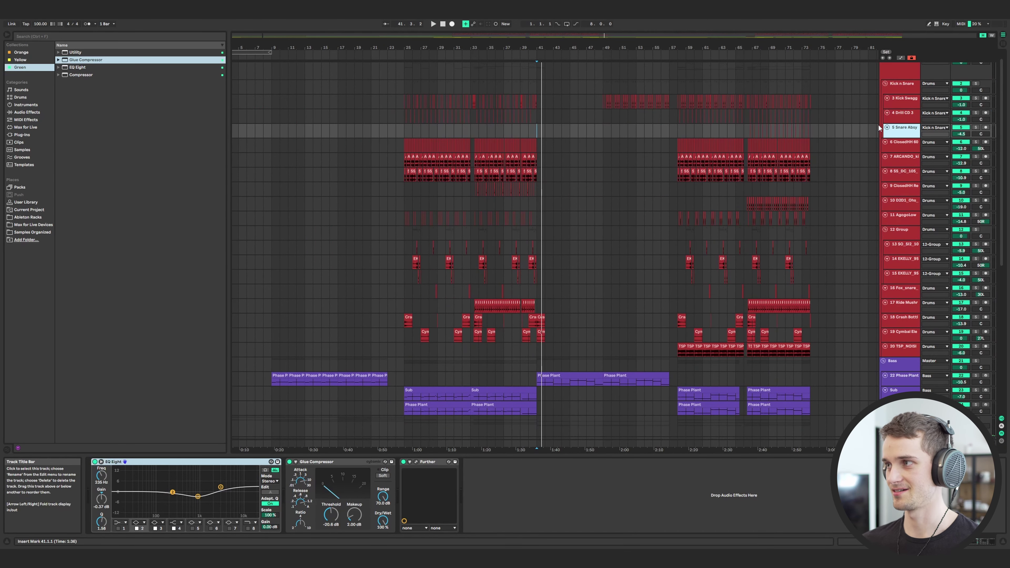
left_click(600, 128)
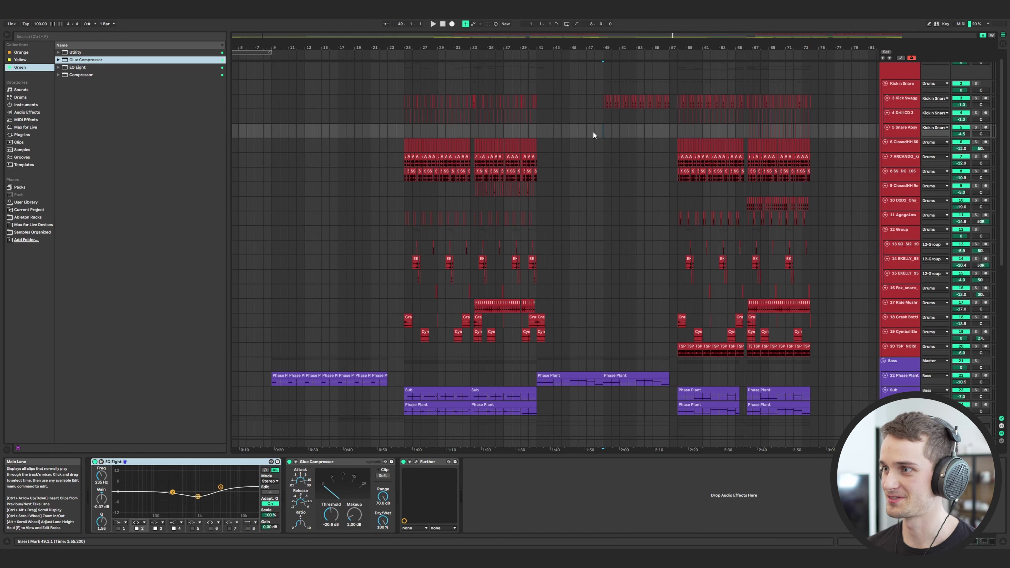
key("Left")
key("Left")
key("Left")
key("Left")
key("Left")
key("Left")
key("Left")
key("Left")
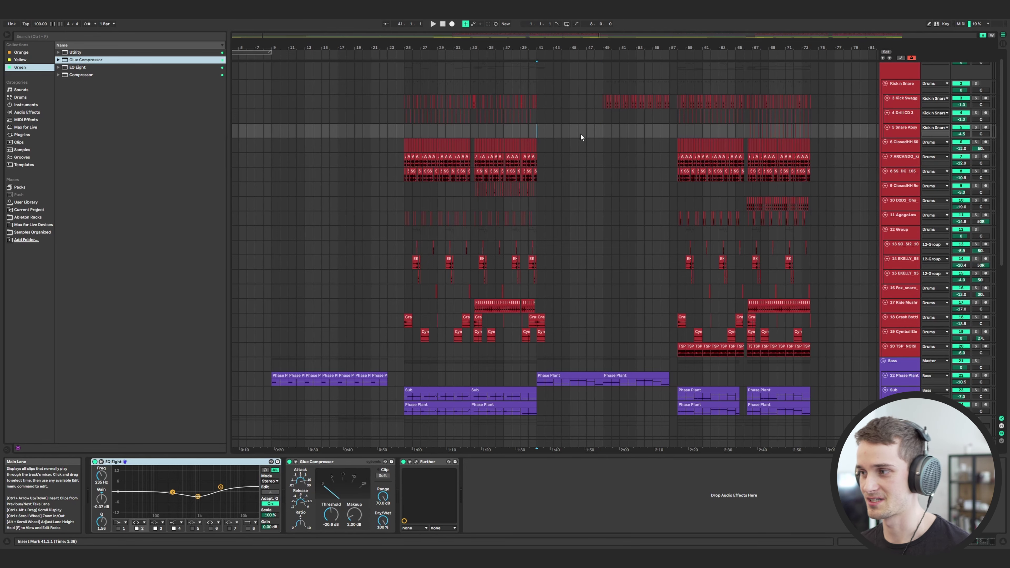
Examine the one-bar gap at bar 57 before the second drop across the drum, bass and lead tracks.
scroll(686, 314, "down", 10)
left_click_drag(671, 238, 673, 98)
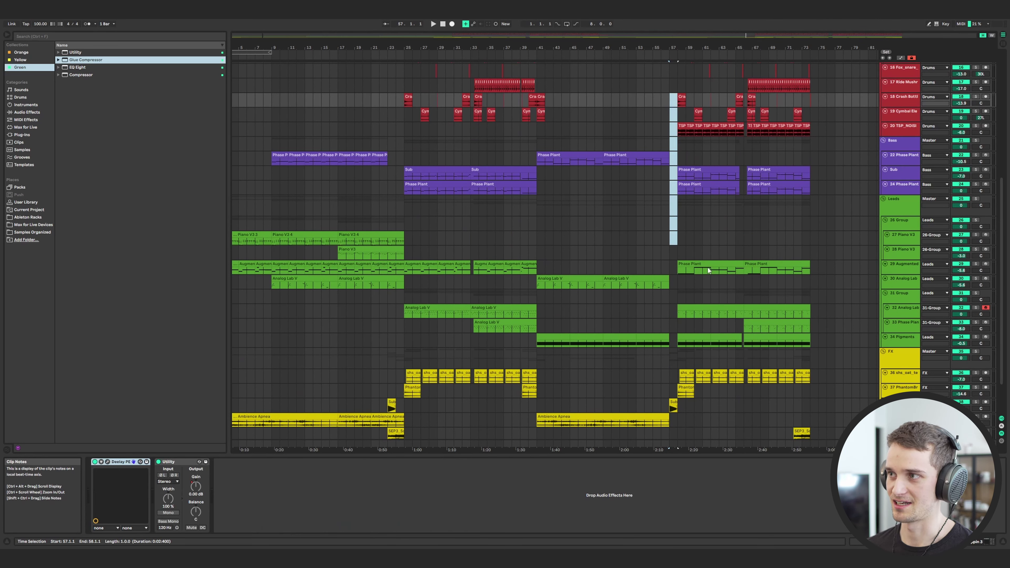
left_click(678, 239)
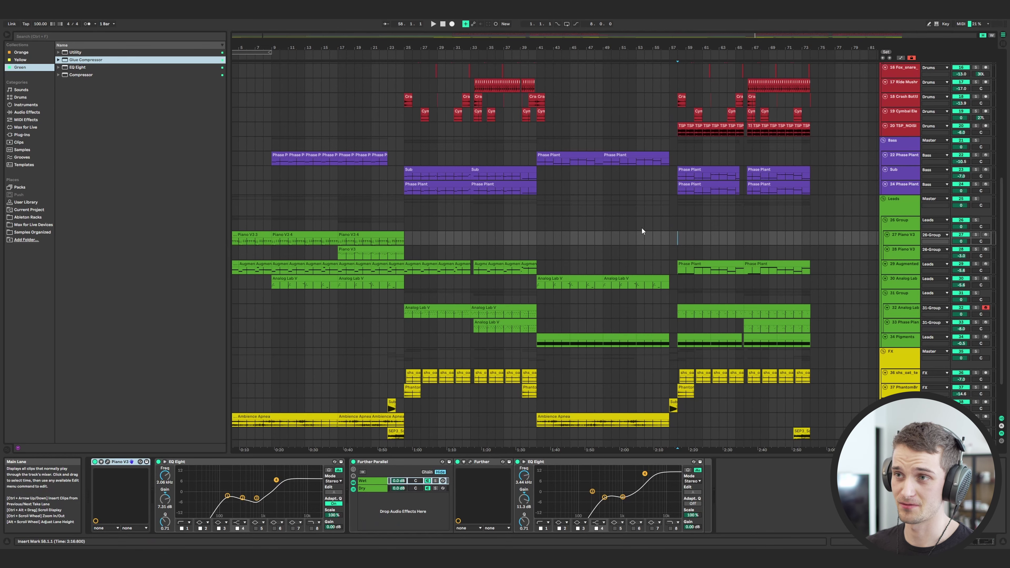
scroll(641, 227, "up", 5)
left_click_drag(676, 153, 676, 86)
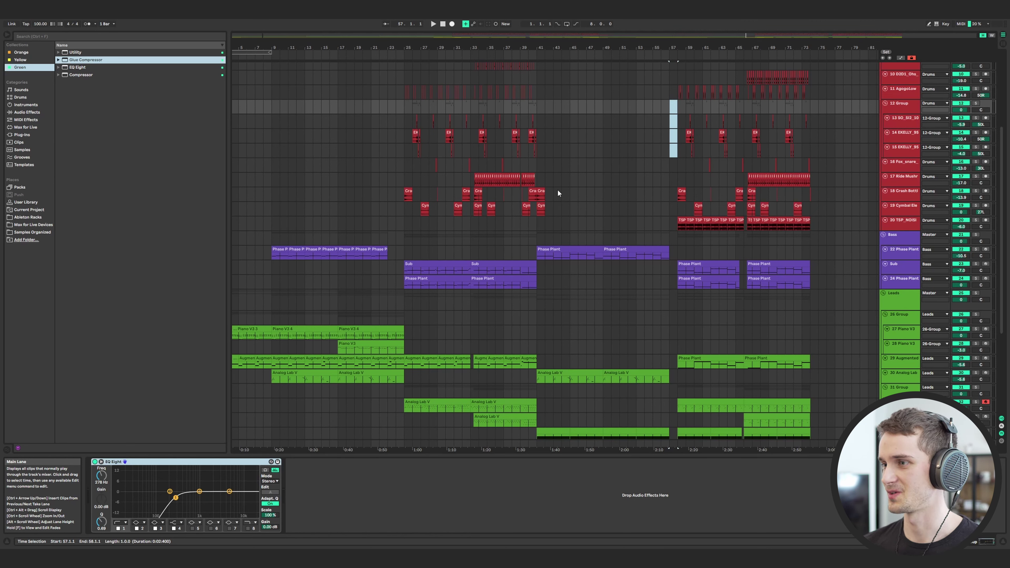
Play the breakdown from bar 49 and open the Analog Lab V clip on track 30 to inspect its notes.
left_click(603, 189)
key("space")
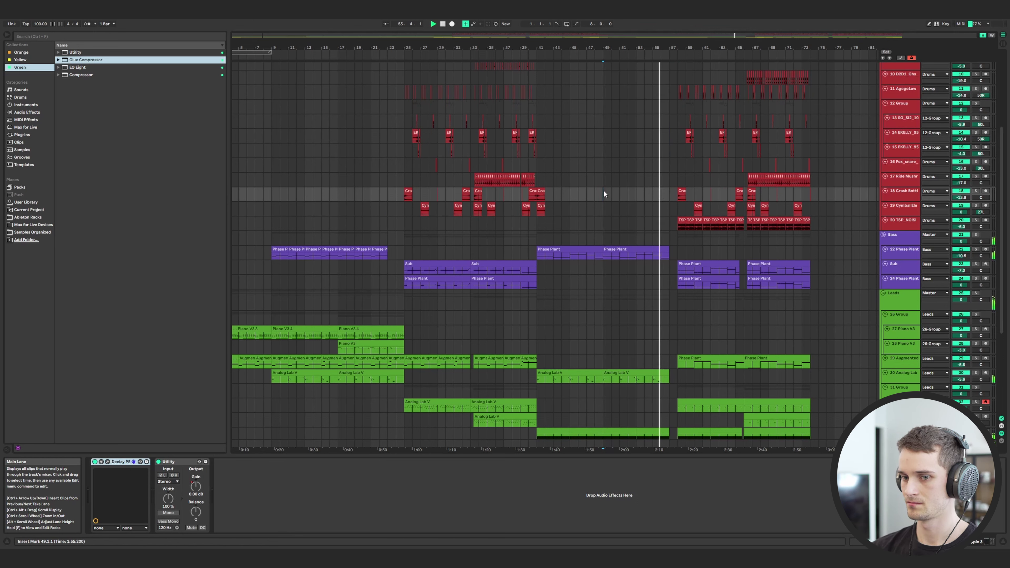
double_click(659, 379)
key("Up")
key("Up")
key("Right")
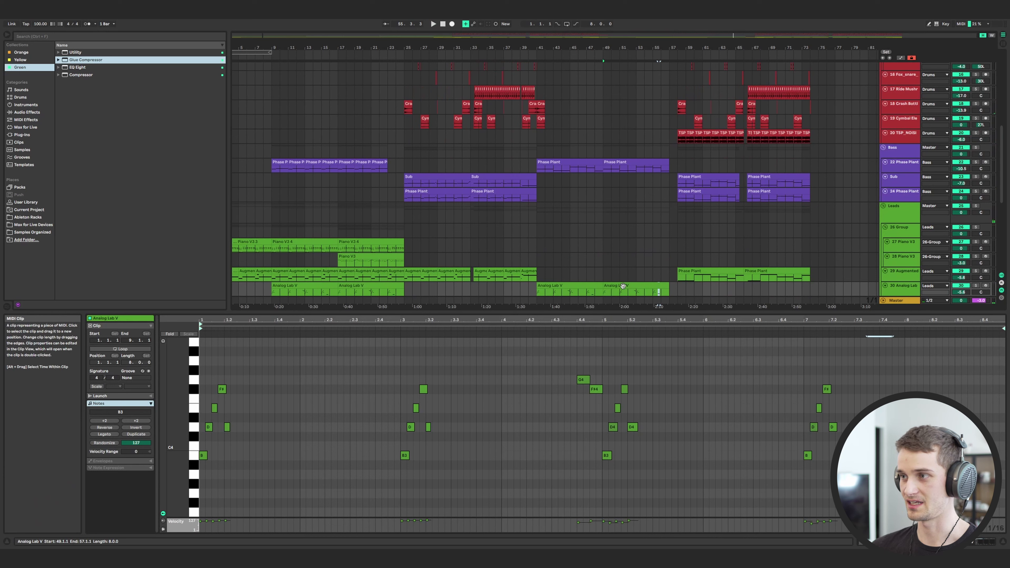
left_click(635, 292)
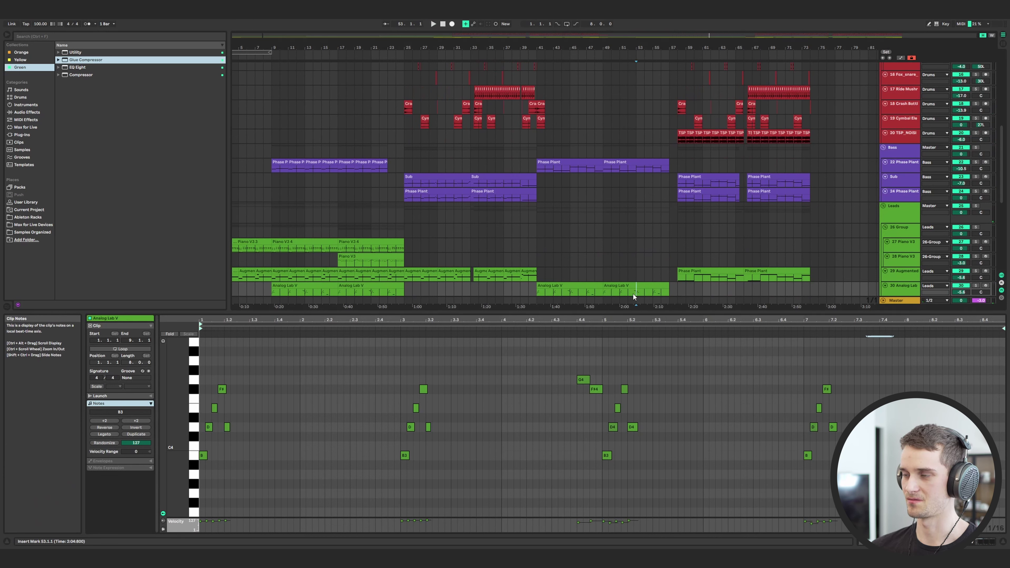
Play from bar 49 into the second drop and trim the start of track 33's clip to 66.3.1.
left_click(602, 292)
key("space")
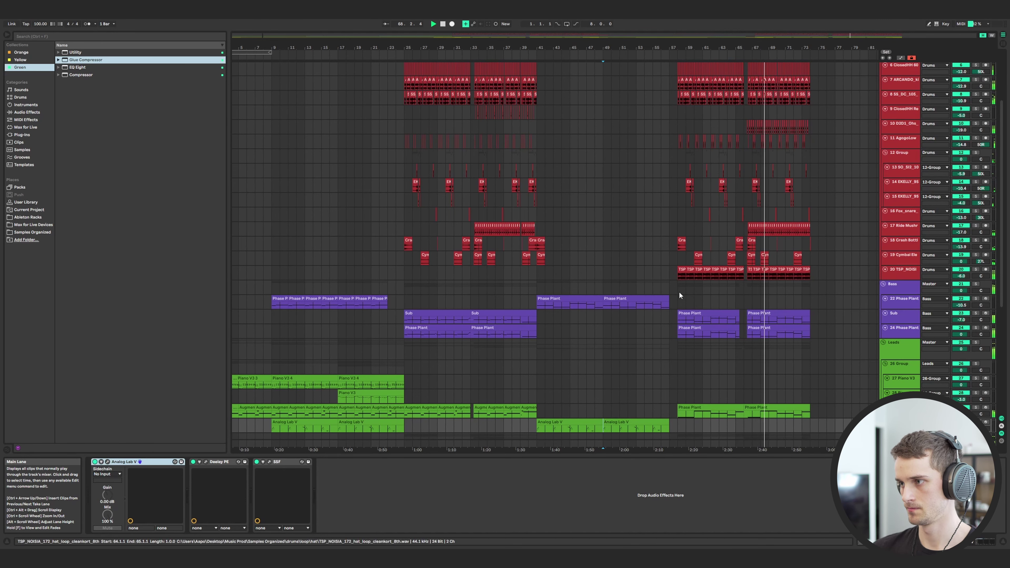
scroll(682, 293, "down", 5)
scroll(744, 282, "up", 10)
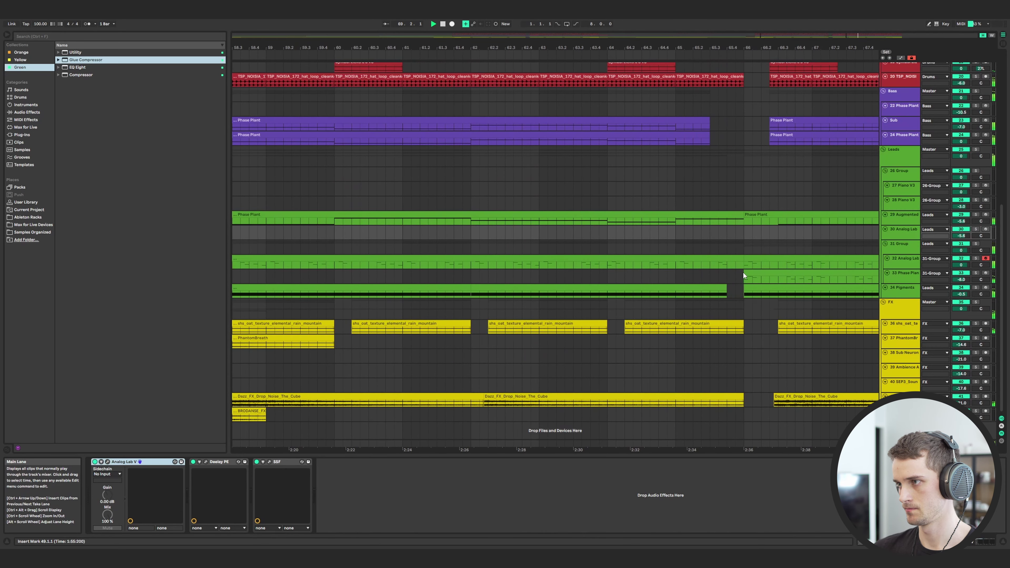
left_click(781, 277)
key("x")
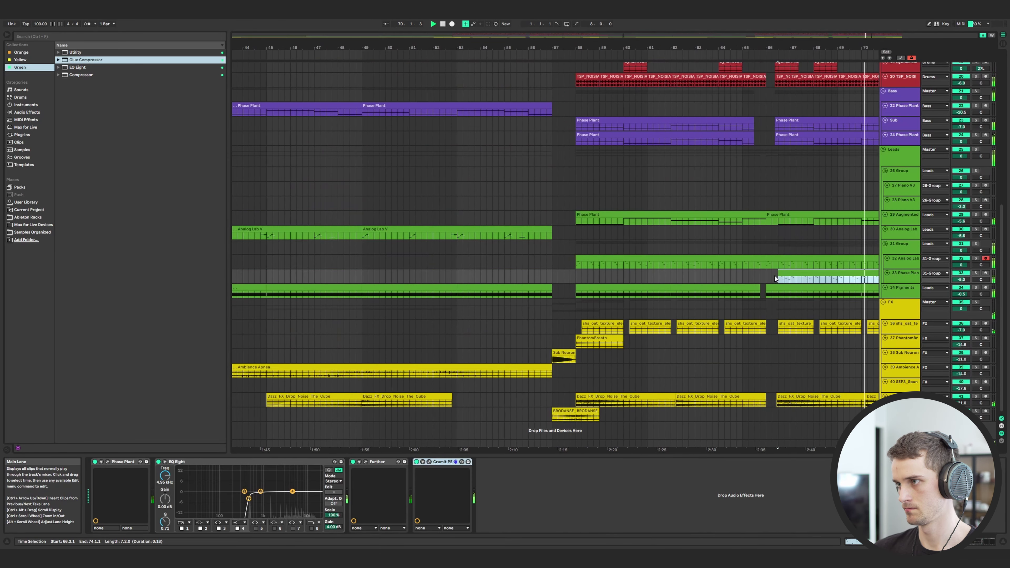
Play the second drop from around bar 65 and adjust the Clean amount in snare track 5's Further.
left_click(733, 139)
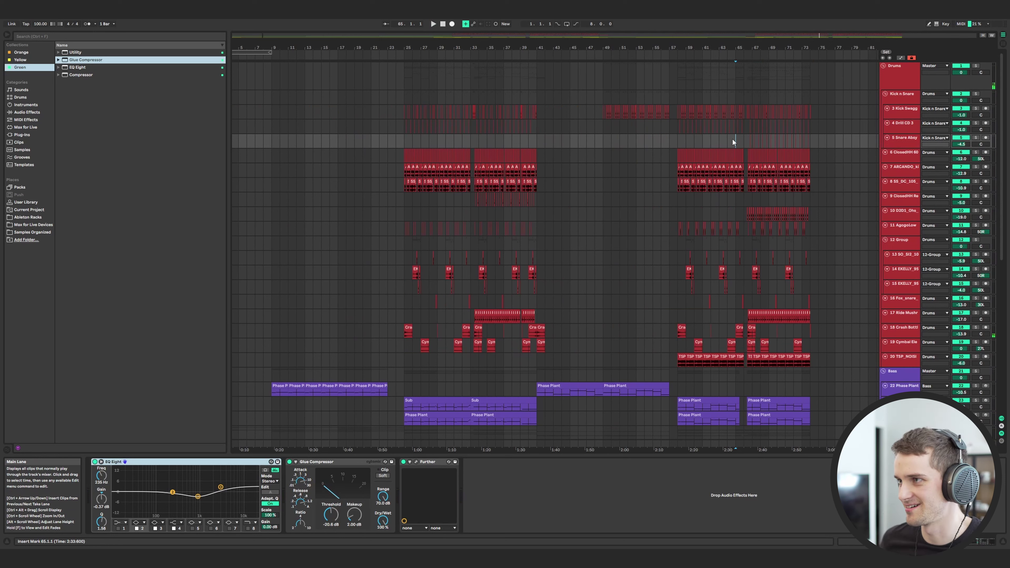
key("space")
key("space")
left_click(722, 141)
key("space")
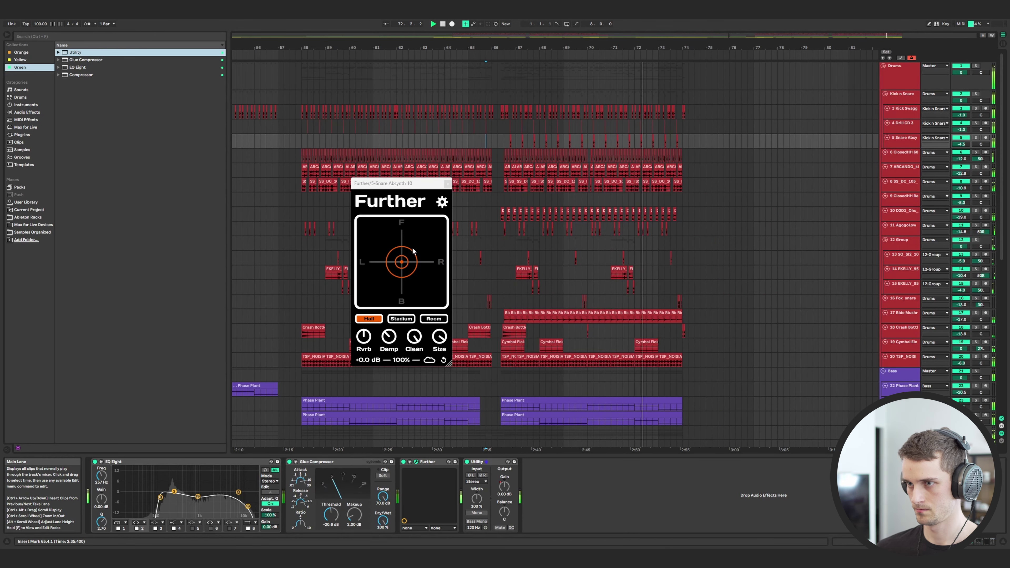
left_click(415, 339)
left_click_drag(415, 340, 416, 344)
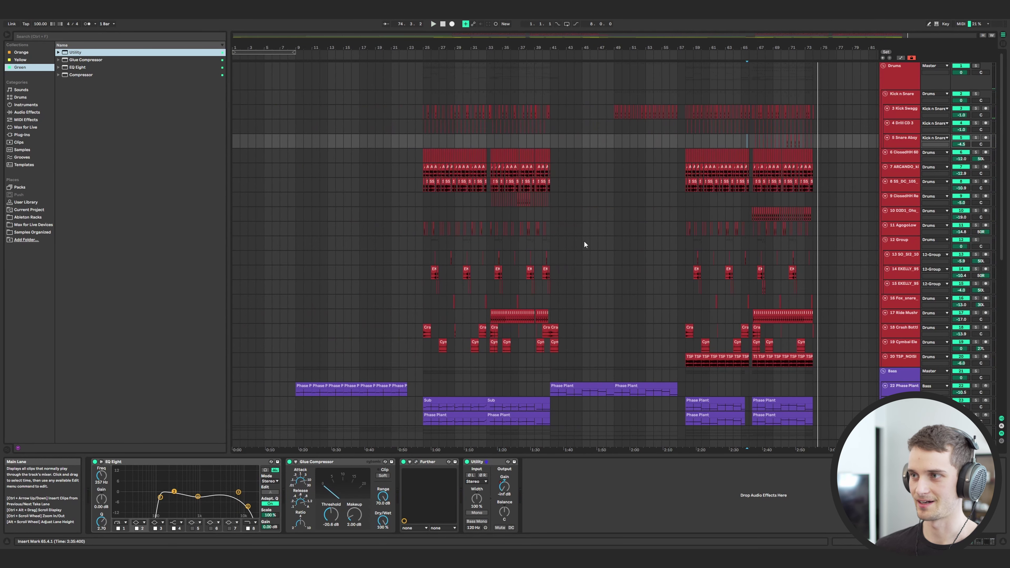